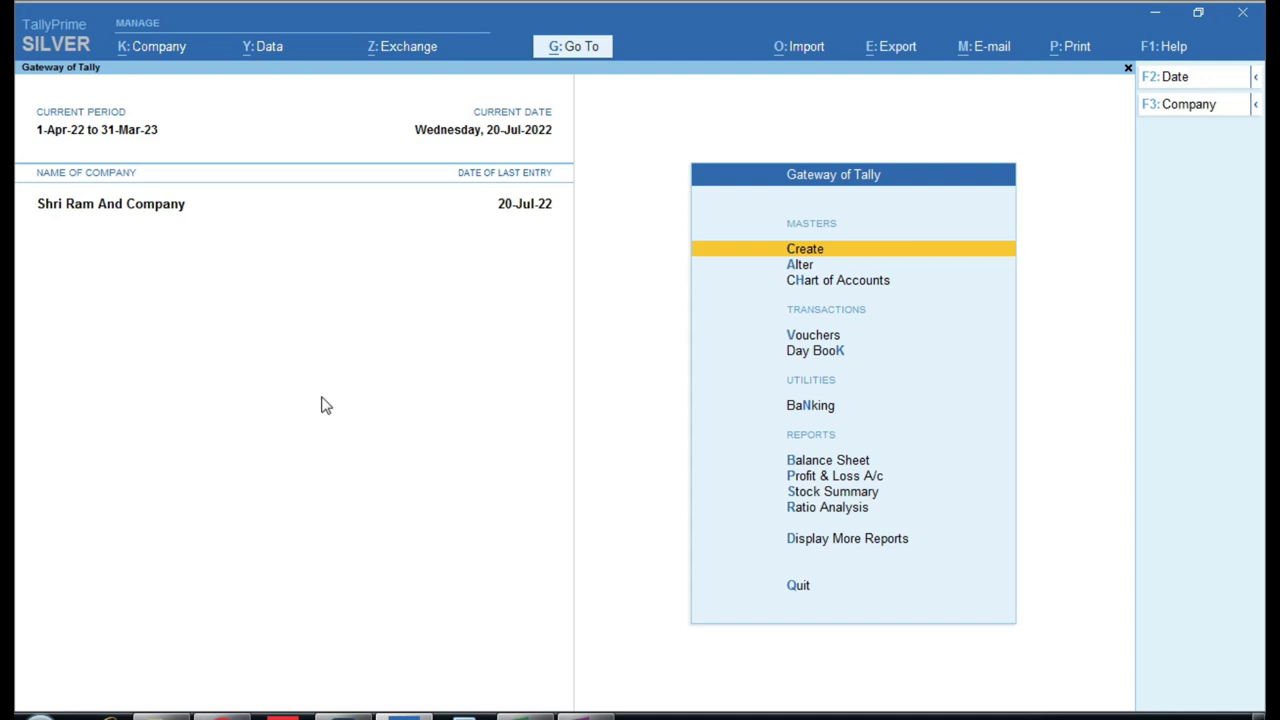
Switch to the browser and look through the SMART Accounting RSNR channel's playlists, focusing on the TALLY PRIME playlist
left_click(222, 713)
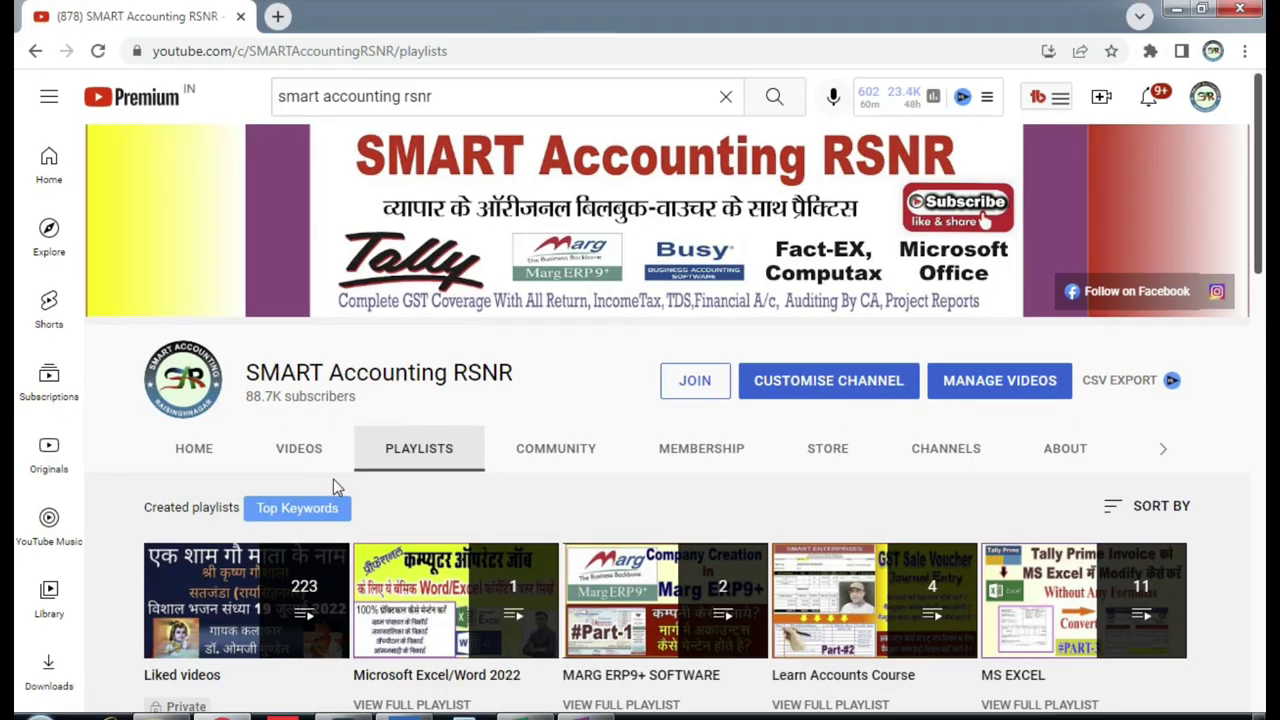
scroll(301, 460, "down", 1)
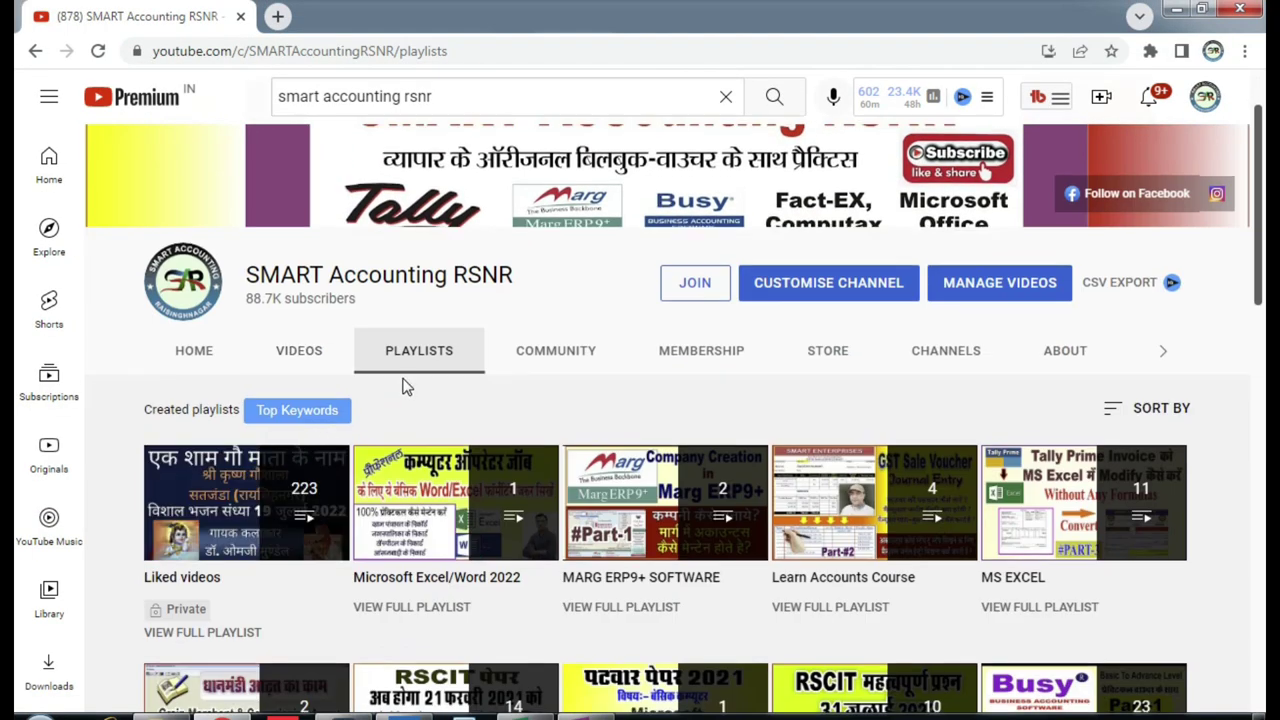
scroll(402, 388, "down", 2)
scroll(403, 388, "down", 3)
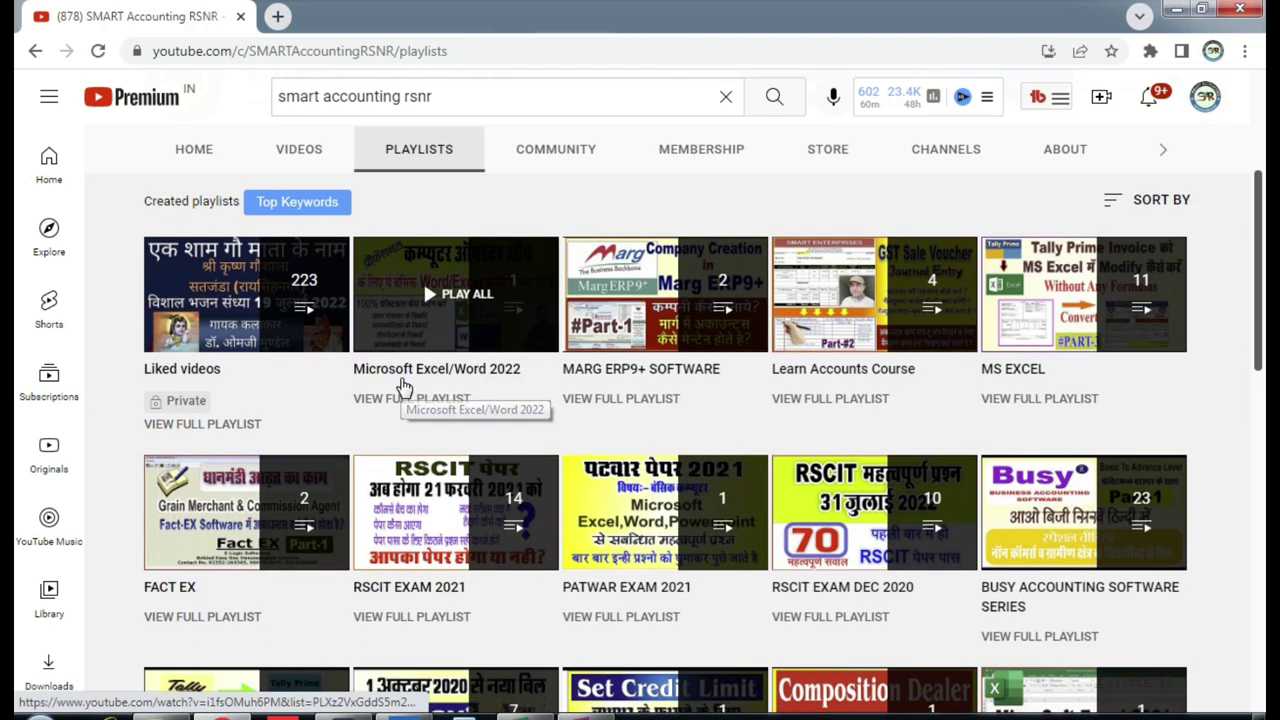
scroll(402, 386, "up", 1)
scroll(408, 390, "up", 1)
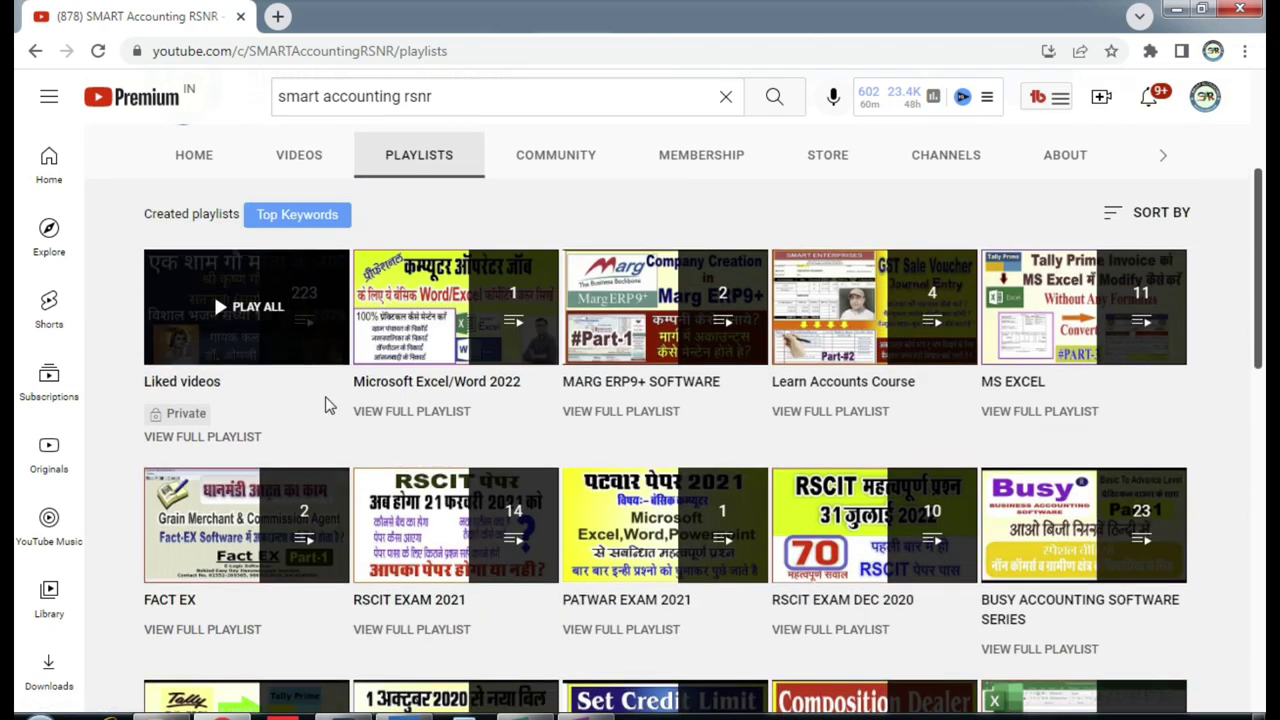
scroll(213, 292, "down", 3)
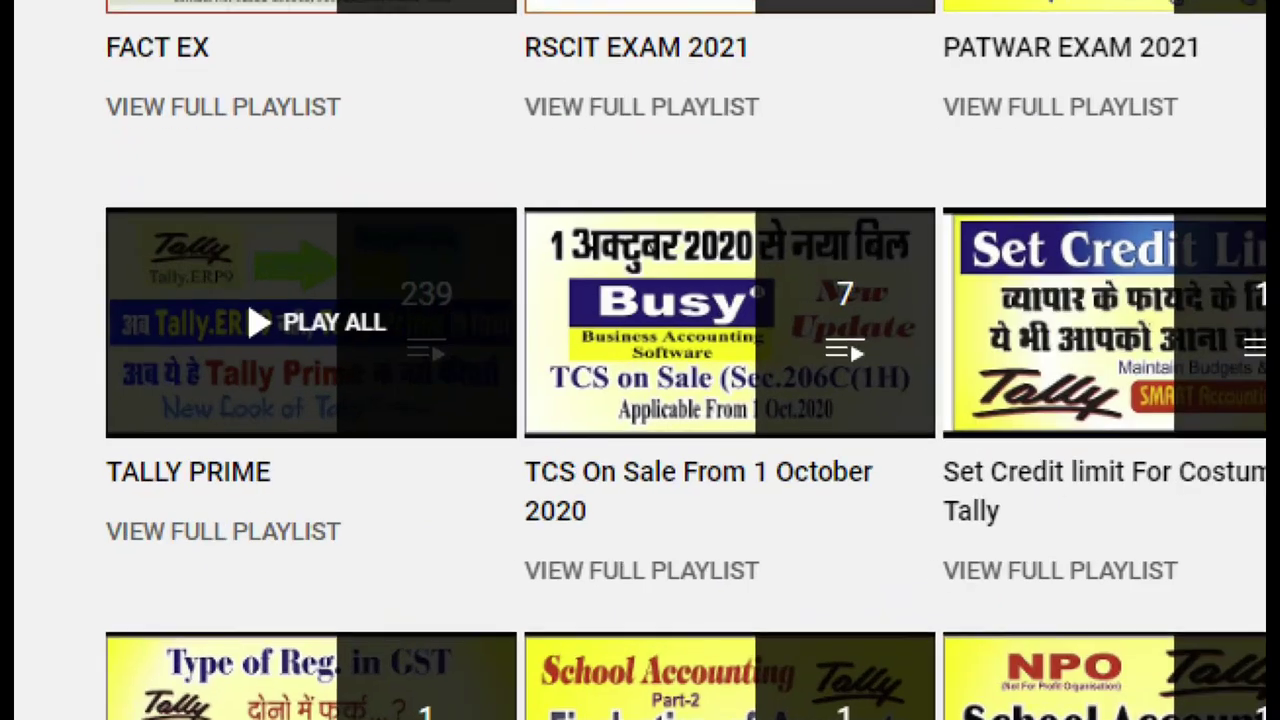
mouse_move(56, 177)
left_mouse_down()
mouse_move(166, 434)
mouse_move(474, 591)
mouse_move(534, 591)
mouse_move(522, 576)
left_mouse_up()
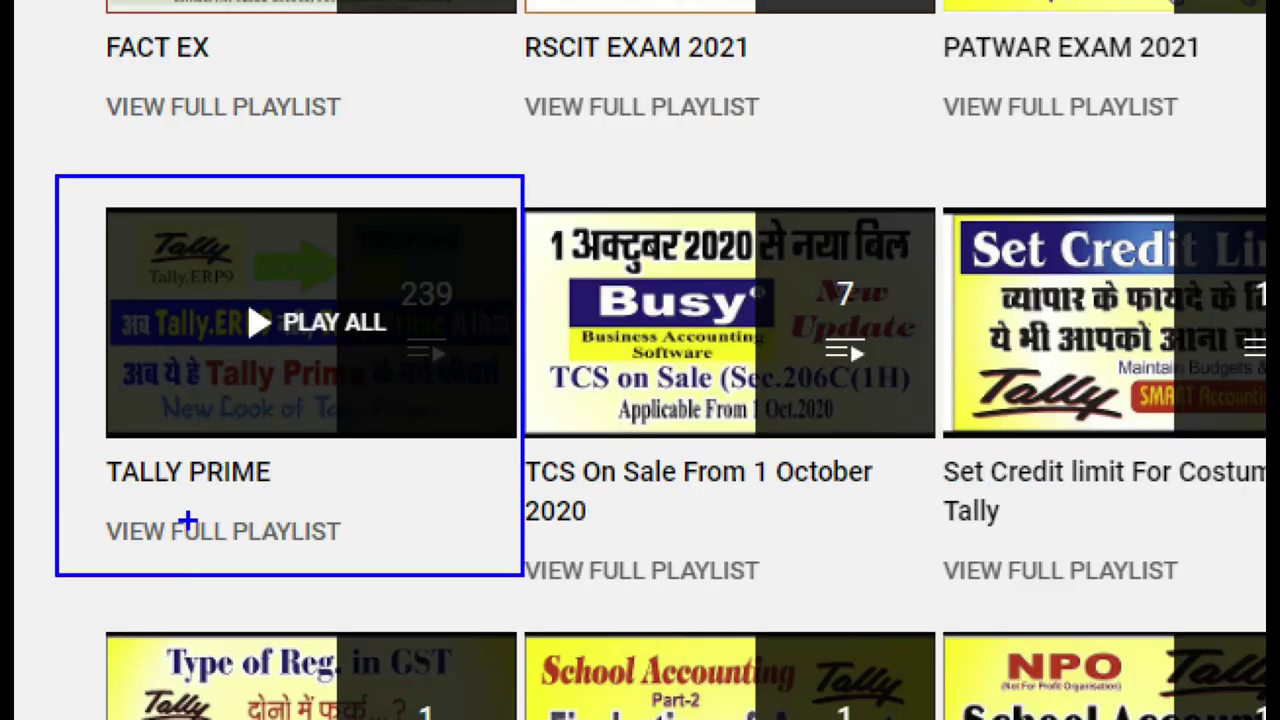
key("Escape")
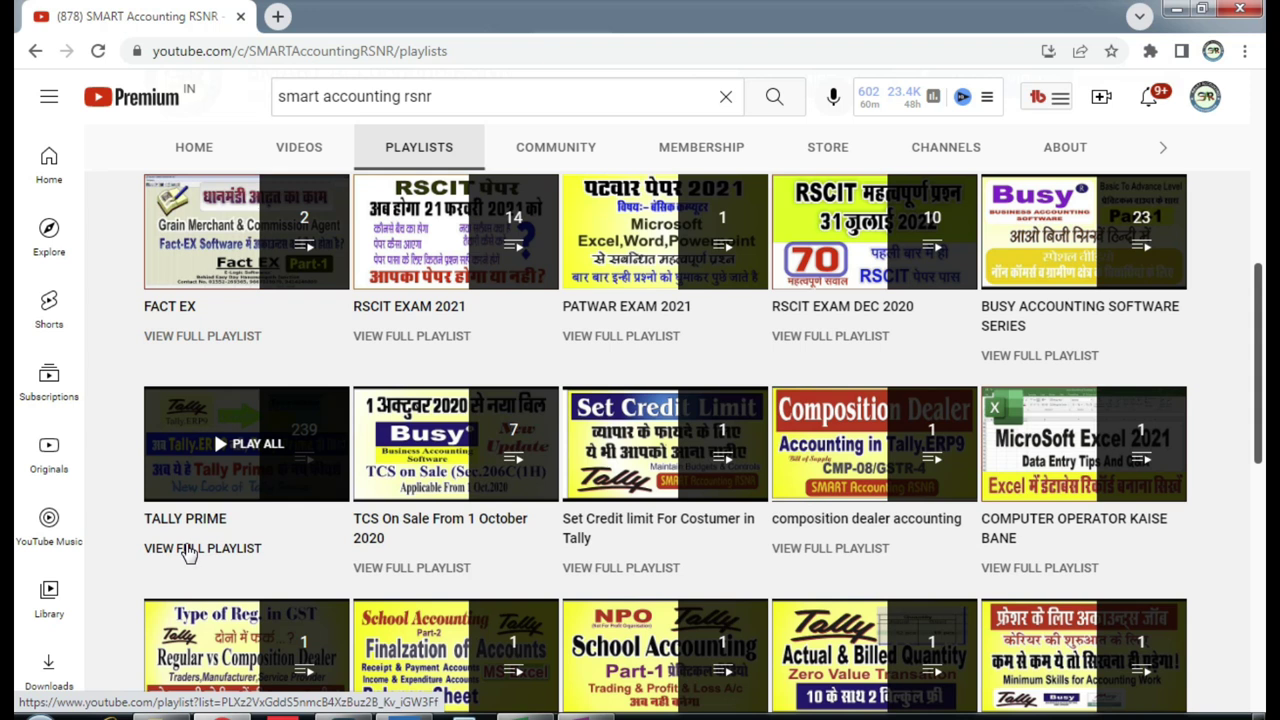
scroll(190, 553, "up", 5)
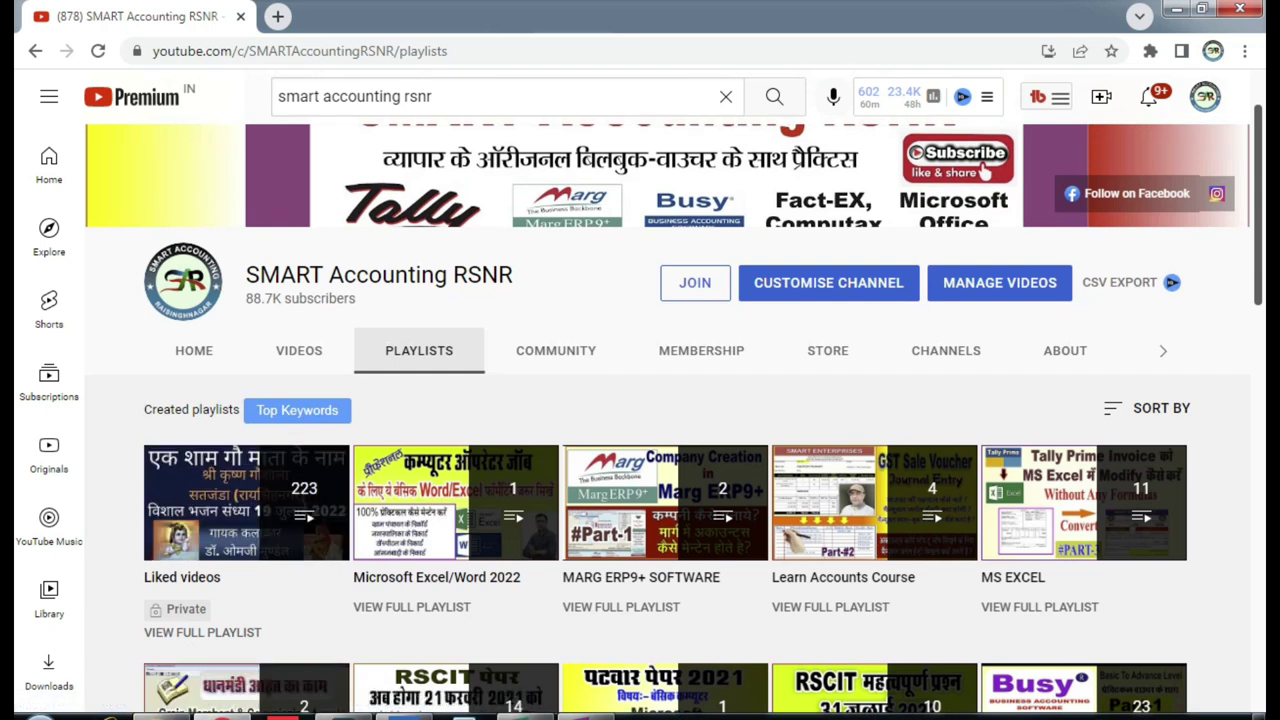
Return to TallyPrime and open the GST details from the company features of Shri Ram And Company
mouse_move(404, 716)
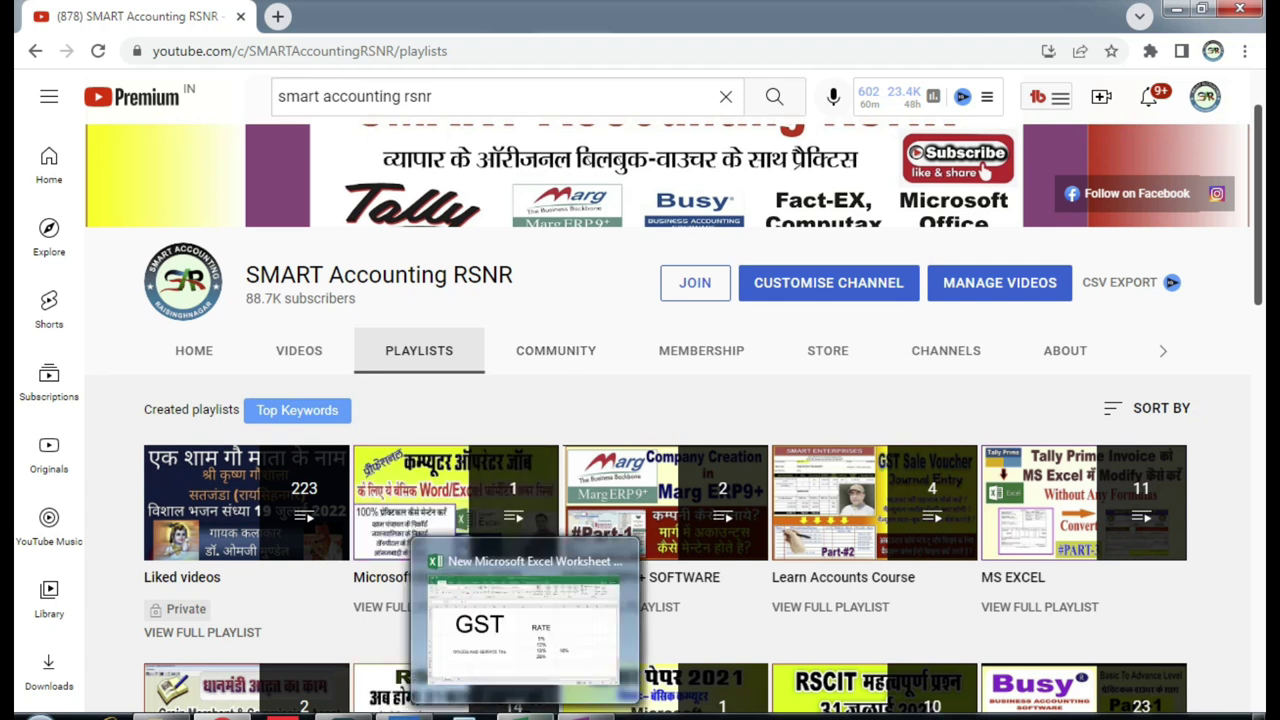
left_click(403, 717)
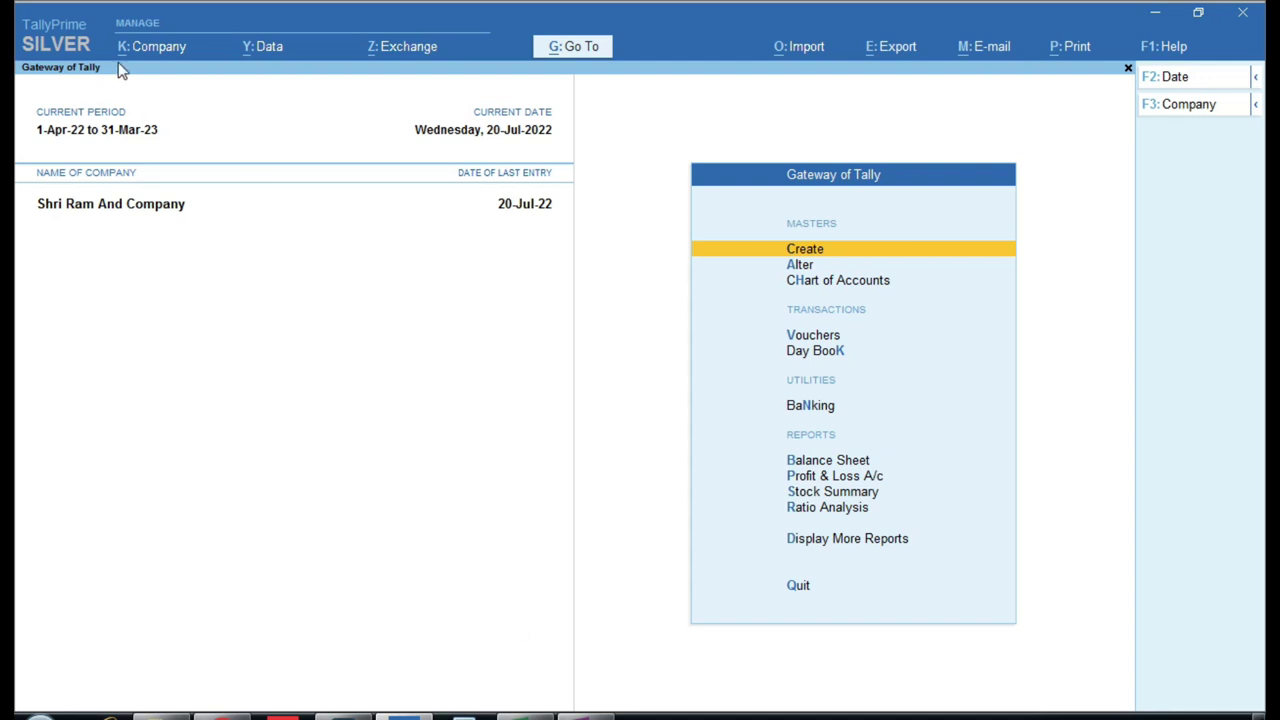
left_click(163, 50)
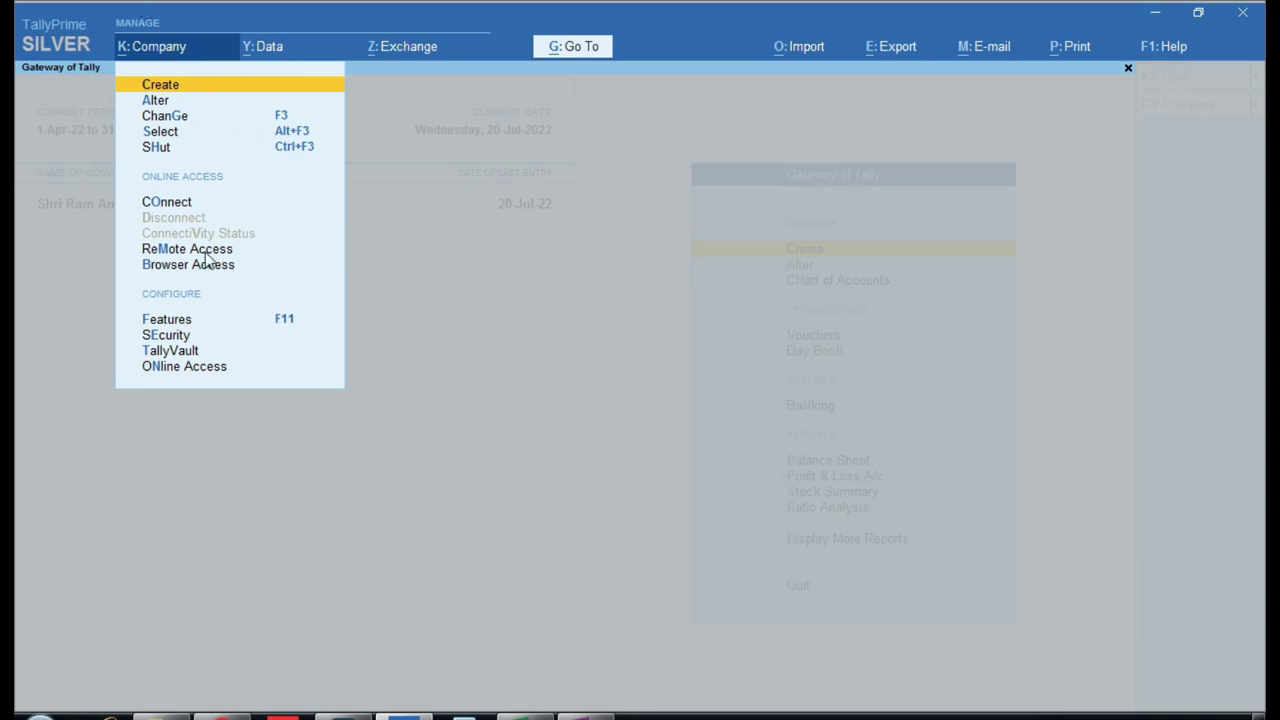
left_click(170, 321)
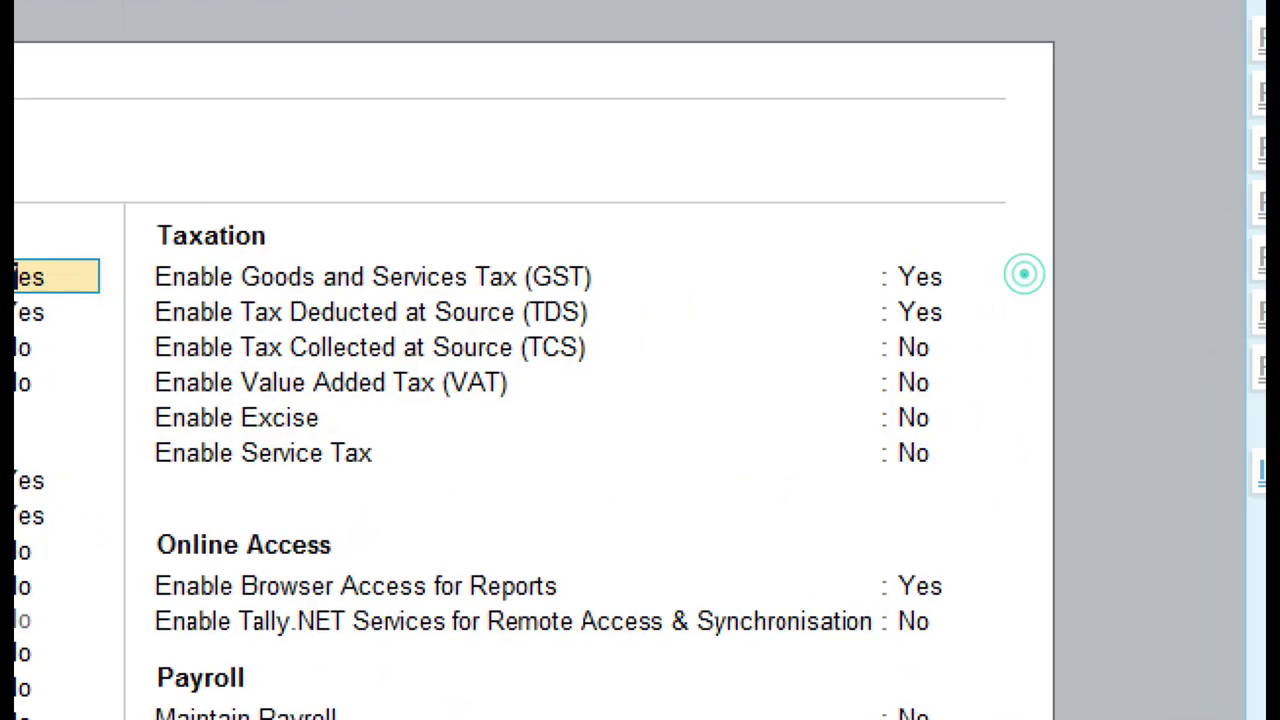
left_click_drag(875, 243, 983, 300)
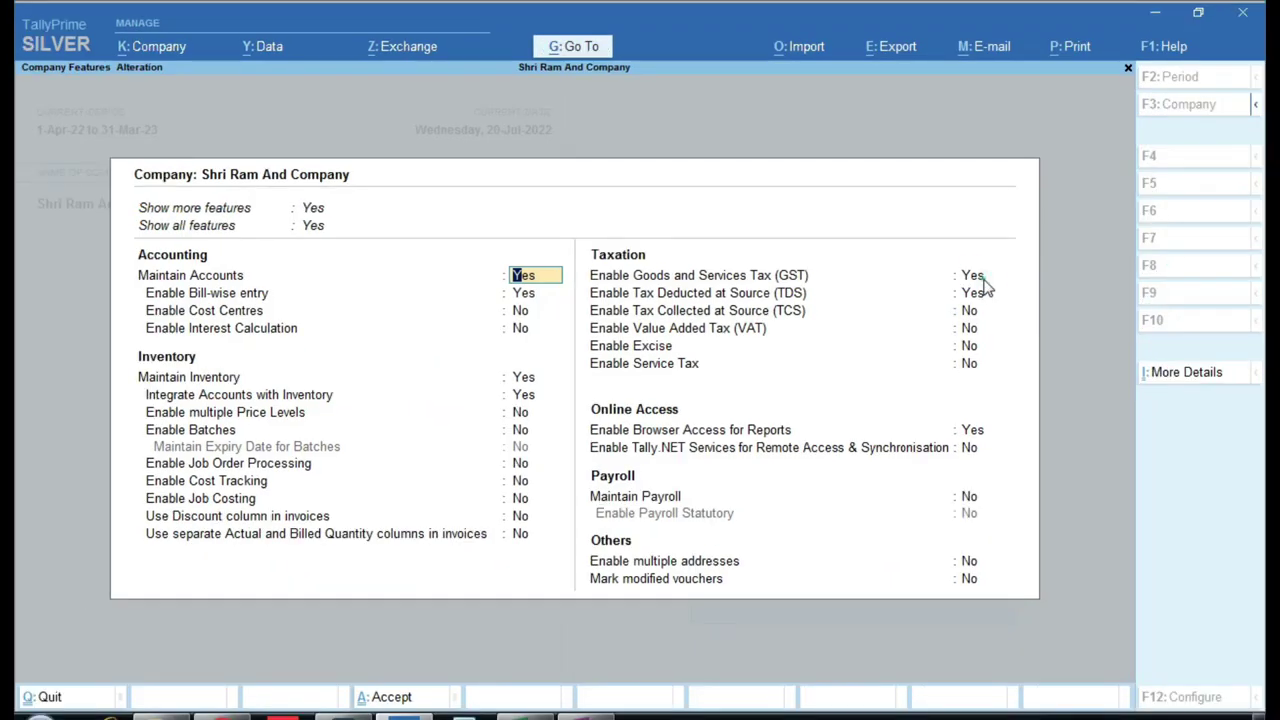
left_click(930, 280)
key("Return")
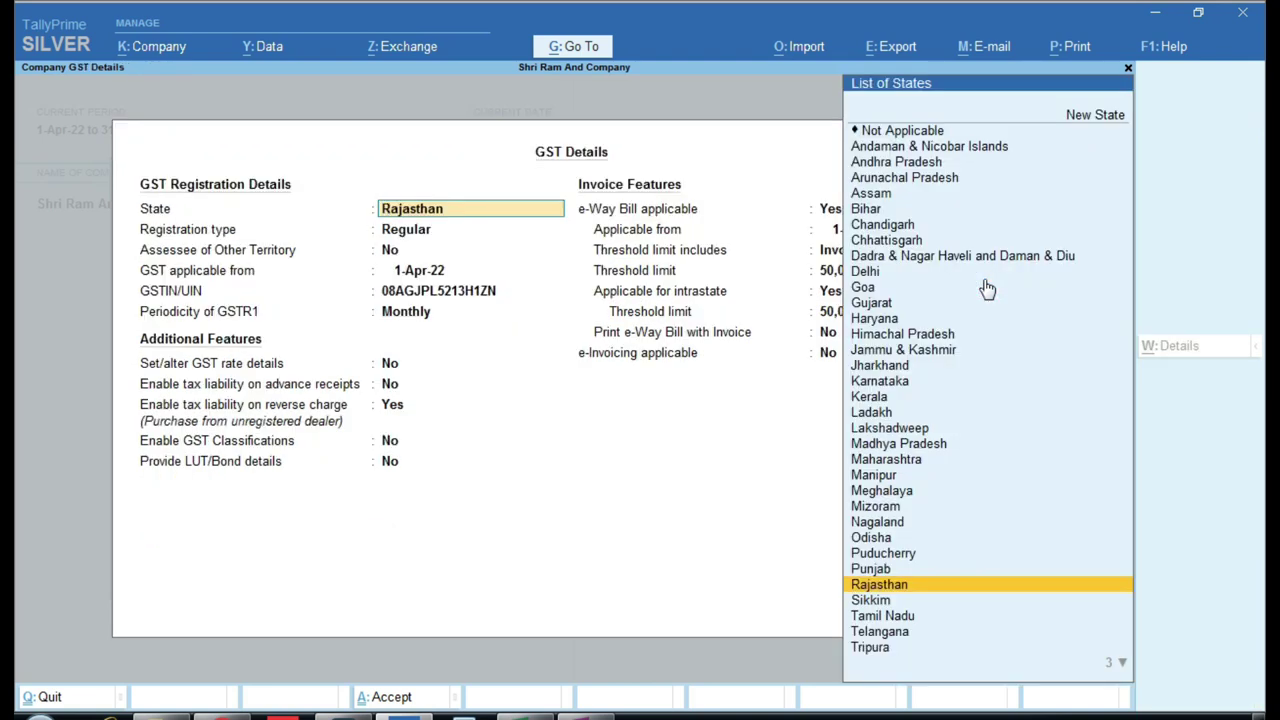
Keep Rajasthan as state, Regular registration, GST applicable from 1-Apr-22 and the existing GSTIN in the GST registration details
key("Return")
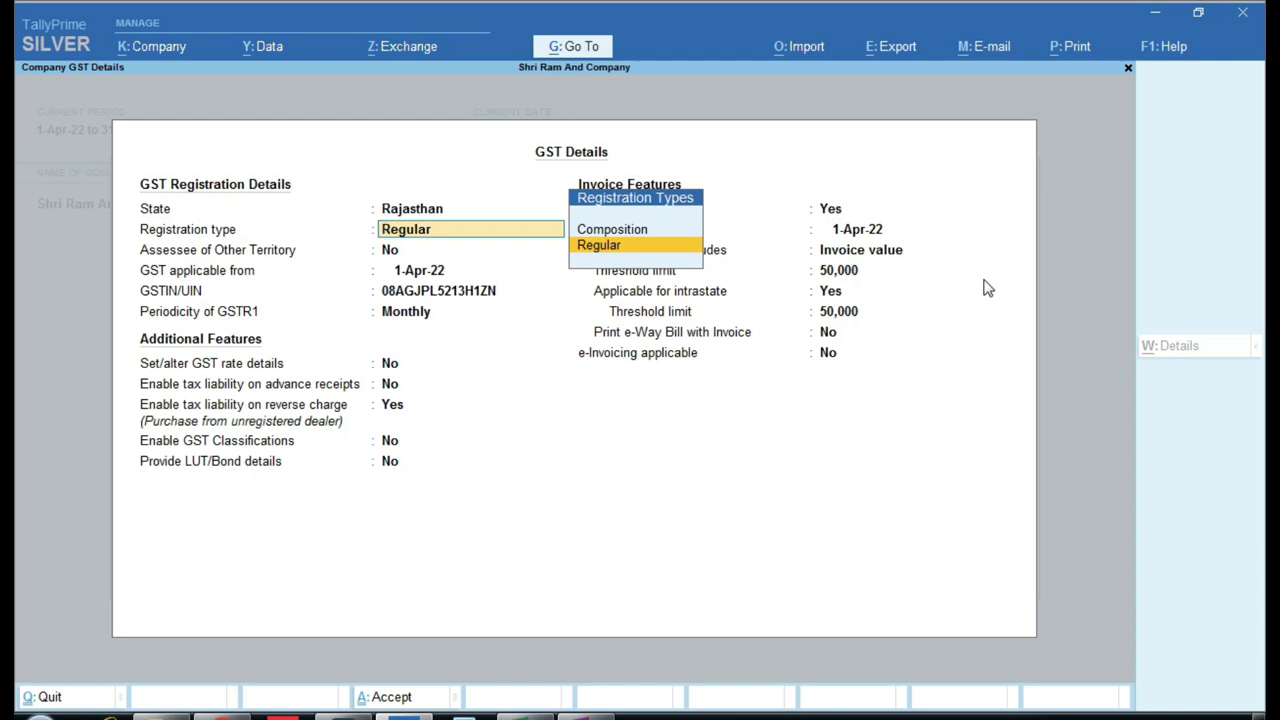
key("Return")
key("Return")
key("Return")
key("Return")
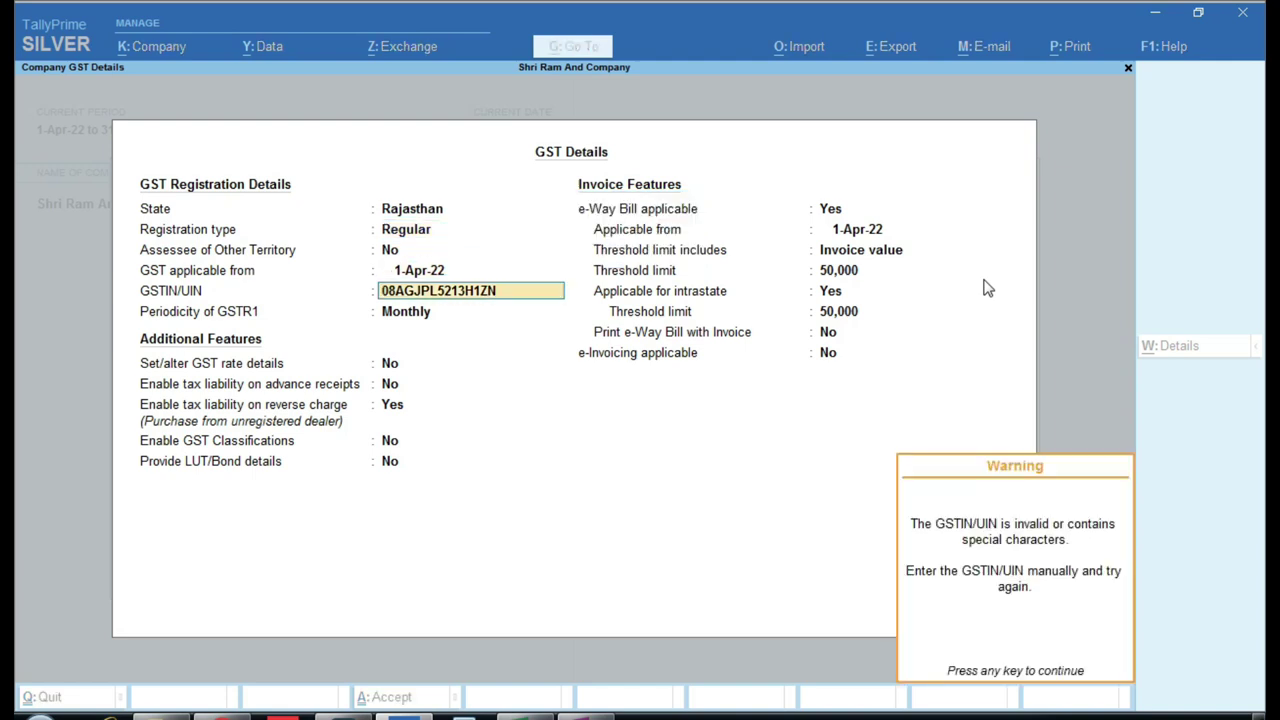
key("Return")
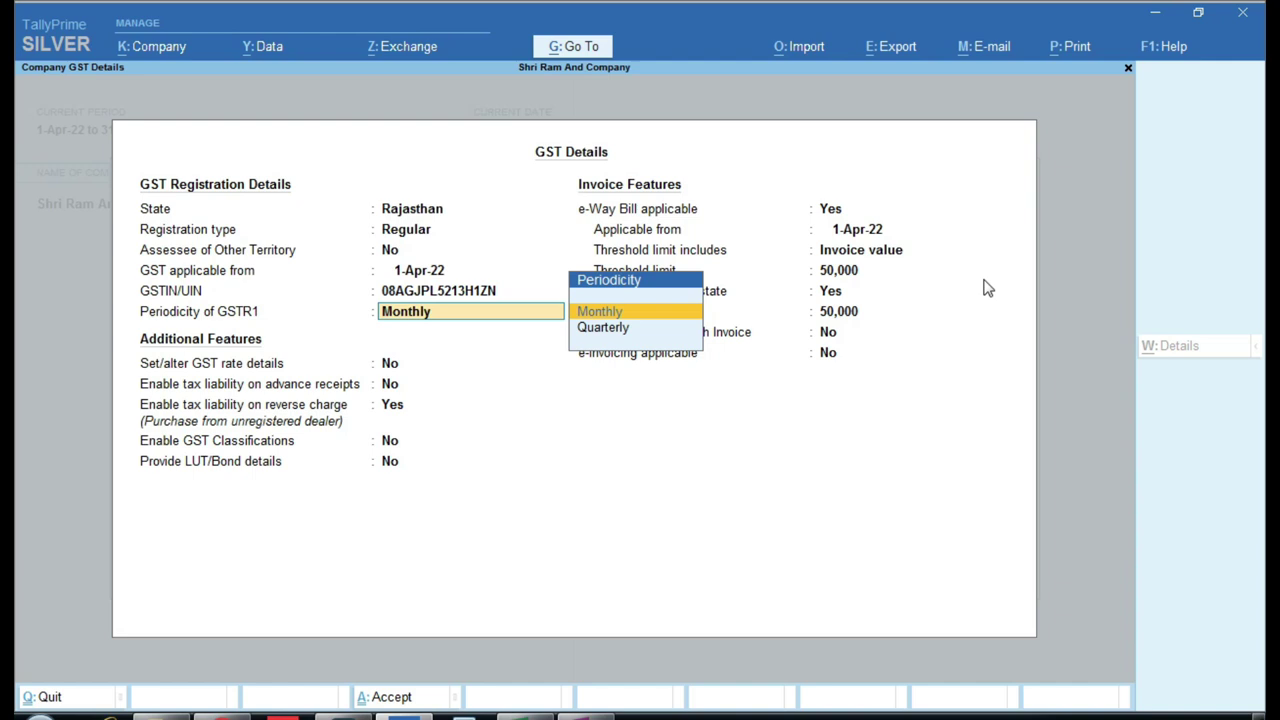
Keep GSTR1 periodicity at Monthly and tax liability on reverse charge at Yes, with the other additional GST features at No
key("Return")
key("Return")
key("Return")
key("Return")
key("Return")
key("Return")
key("Return")
key("Return")
key("Return")
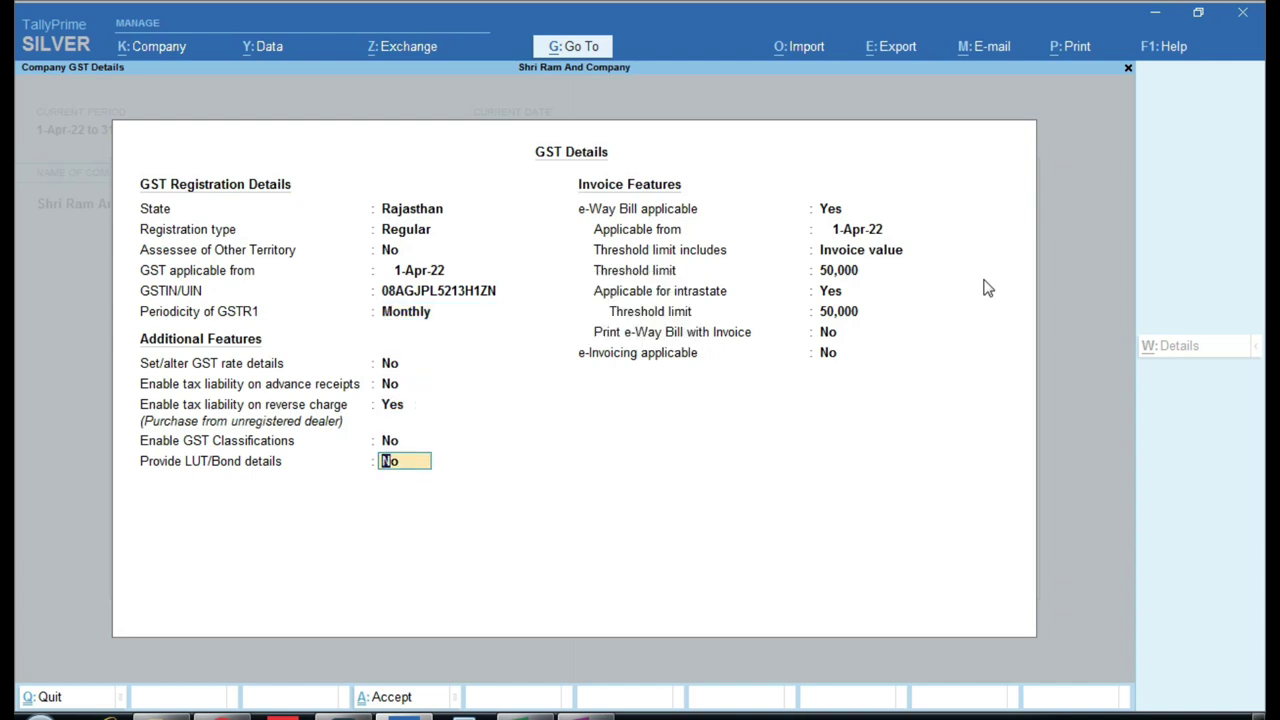
Keep e-Invoicing at No, accept the GST details and save the company features
key("Return")
key("Return")
key("Return")
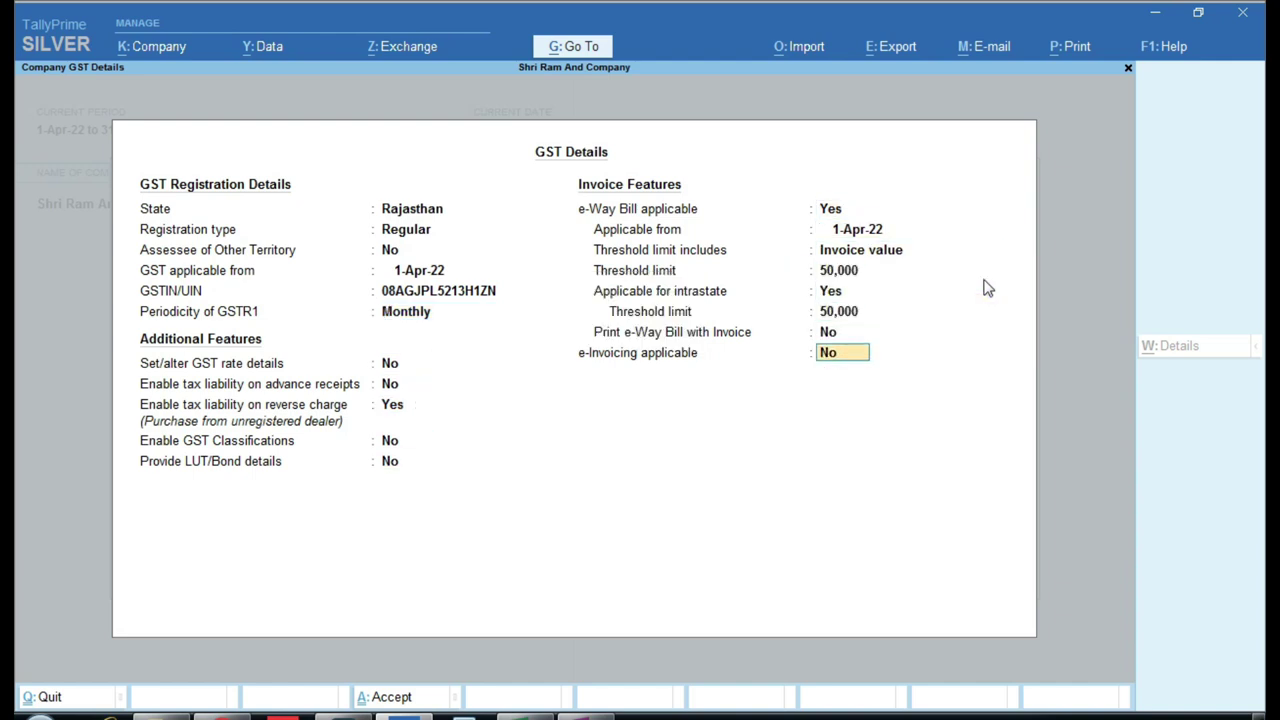
key("Return")
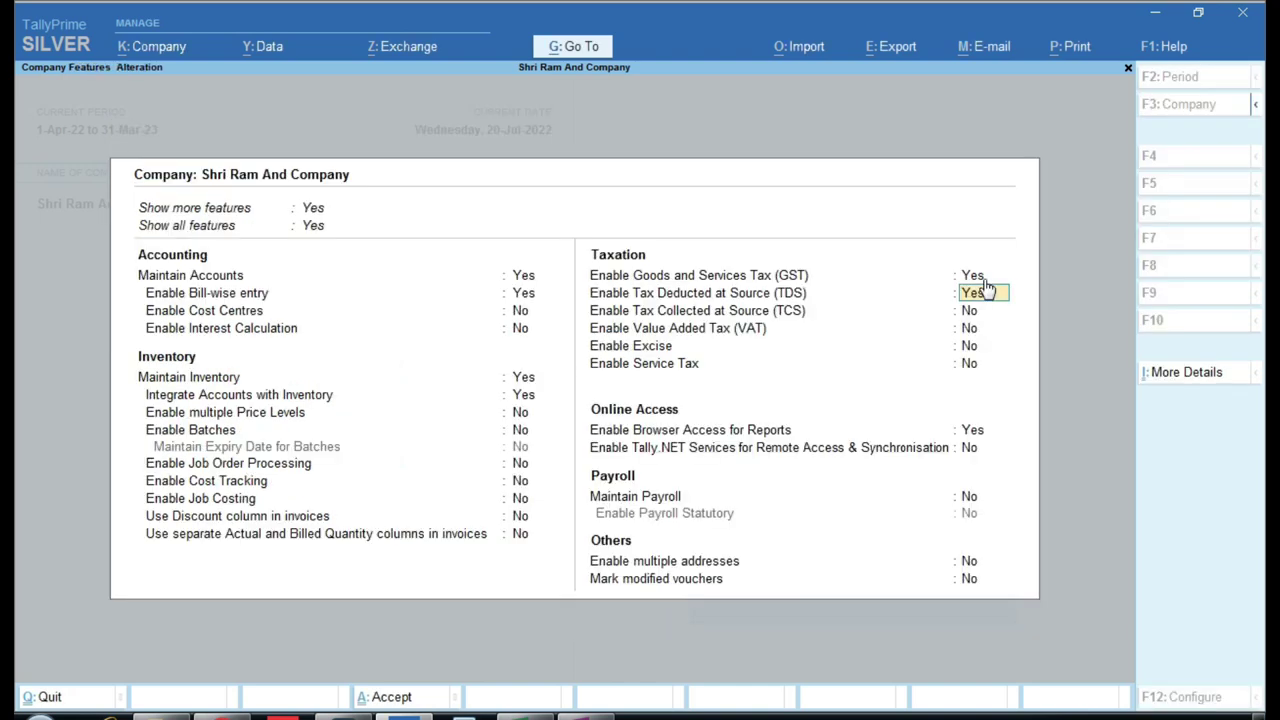
key("ctrl+a")
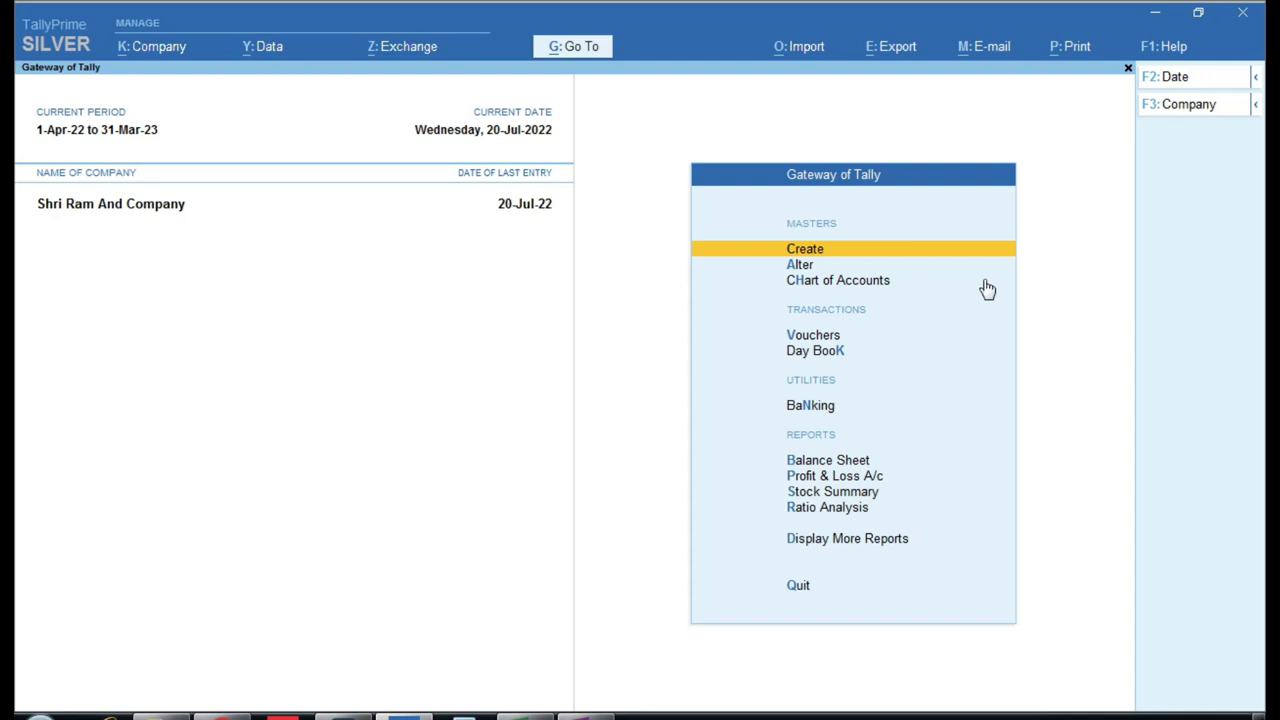
Switch to the Excel worksheet, copy the merged GOODS AND SERVICE TAX block to B13 and replace the copy's text with GOODS
left_click(525, 716)
left_click(310, 631)
scroll(310, 631, "down", 1)
key("Up")
key("Up")
key("Up")
key("Up")
key("Down")
key("Down")
key("Up")
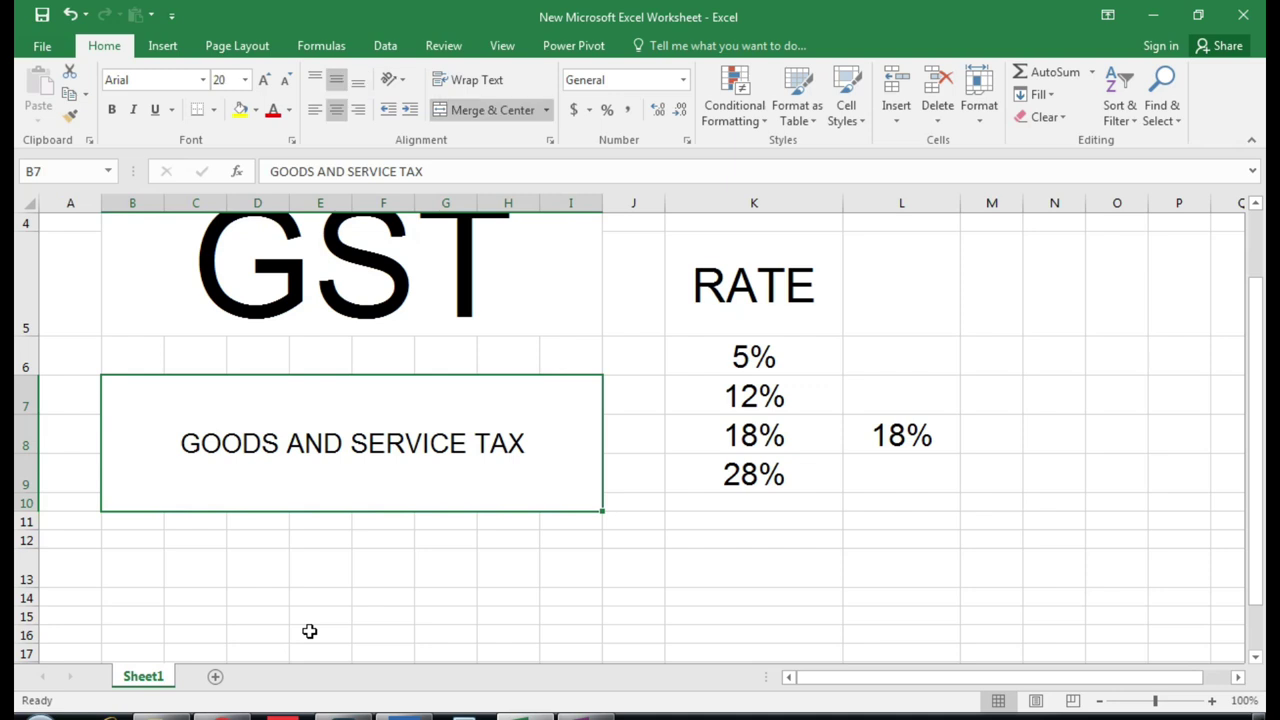
key("ctrl+c")
key("Down")
key("Down")
key("Left")
key("Left")
key("Down")
key("Left")
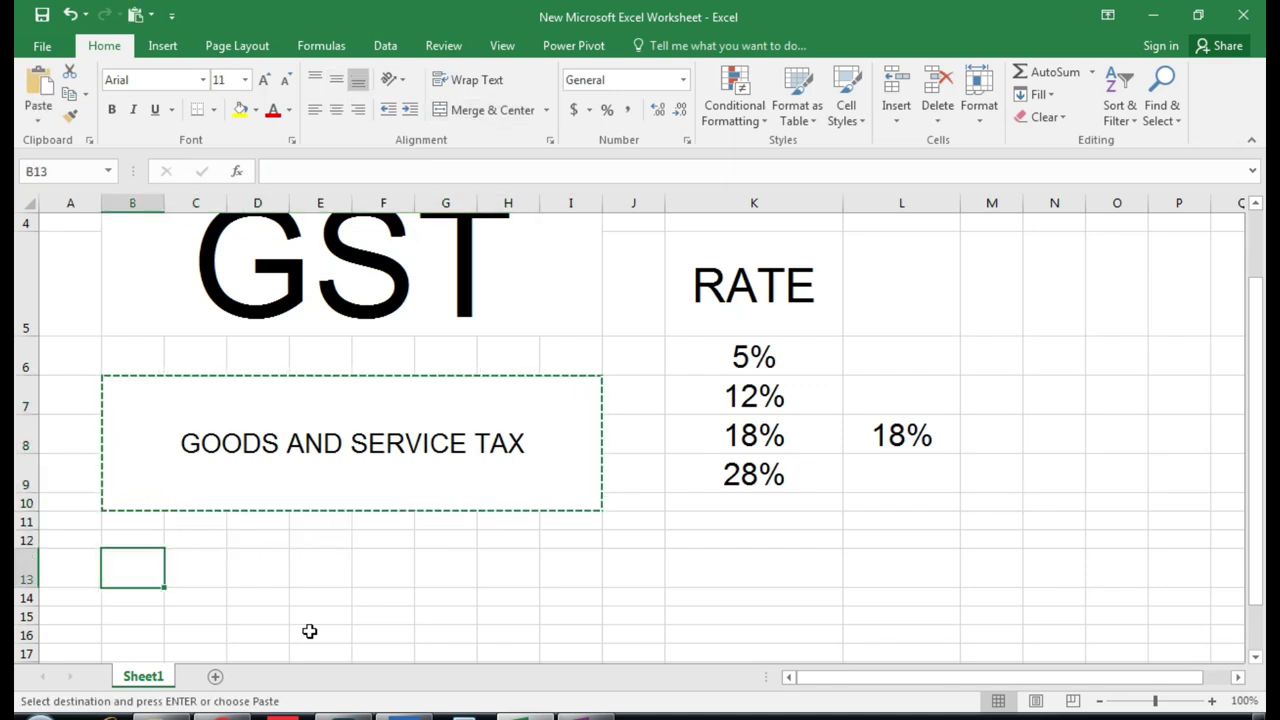
key("Return")
type("GOODS")
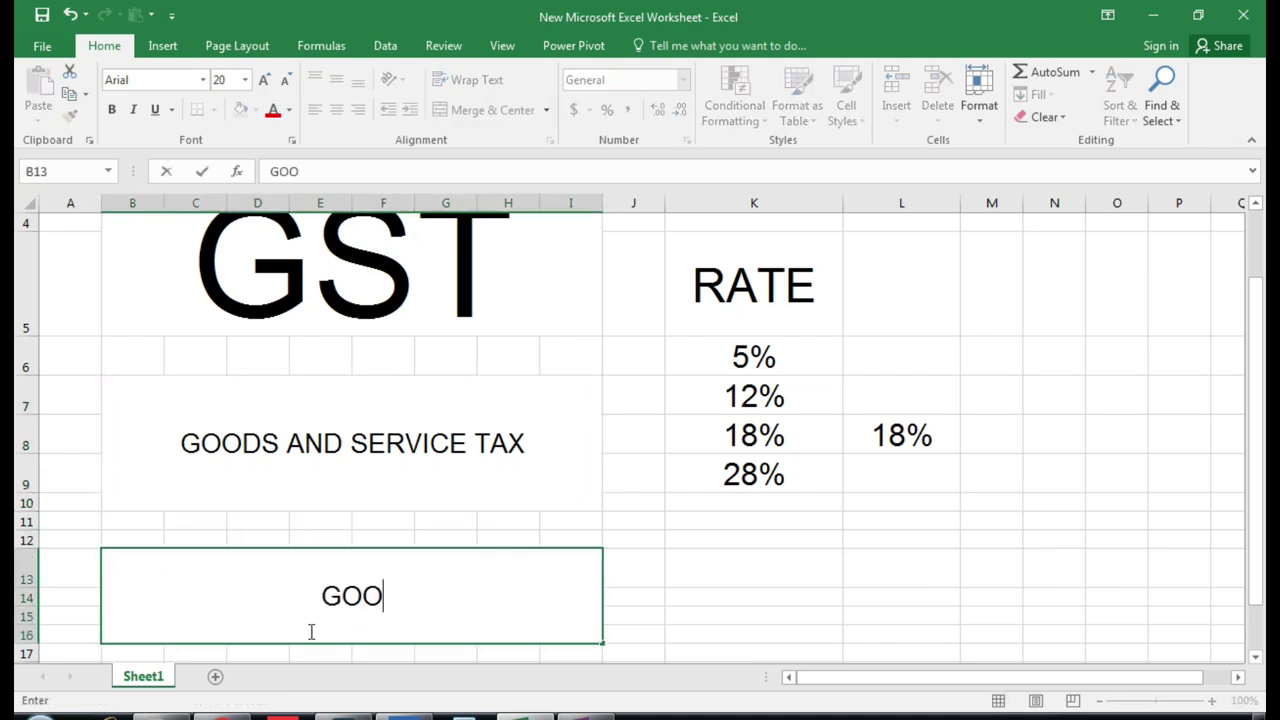
key("Return")
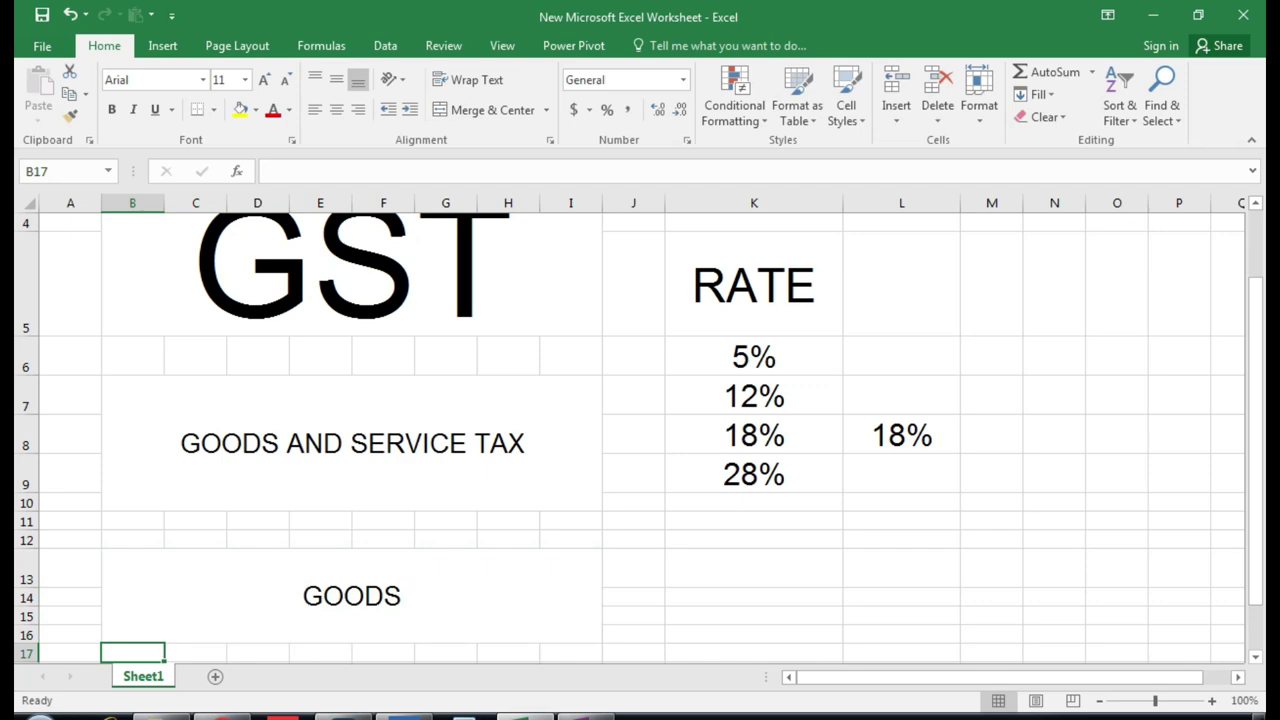
Switch back to TallyPrime and open a blank Stock Item creation form
key("alt+Tab")
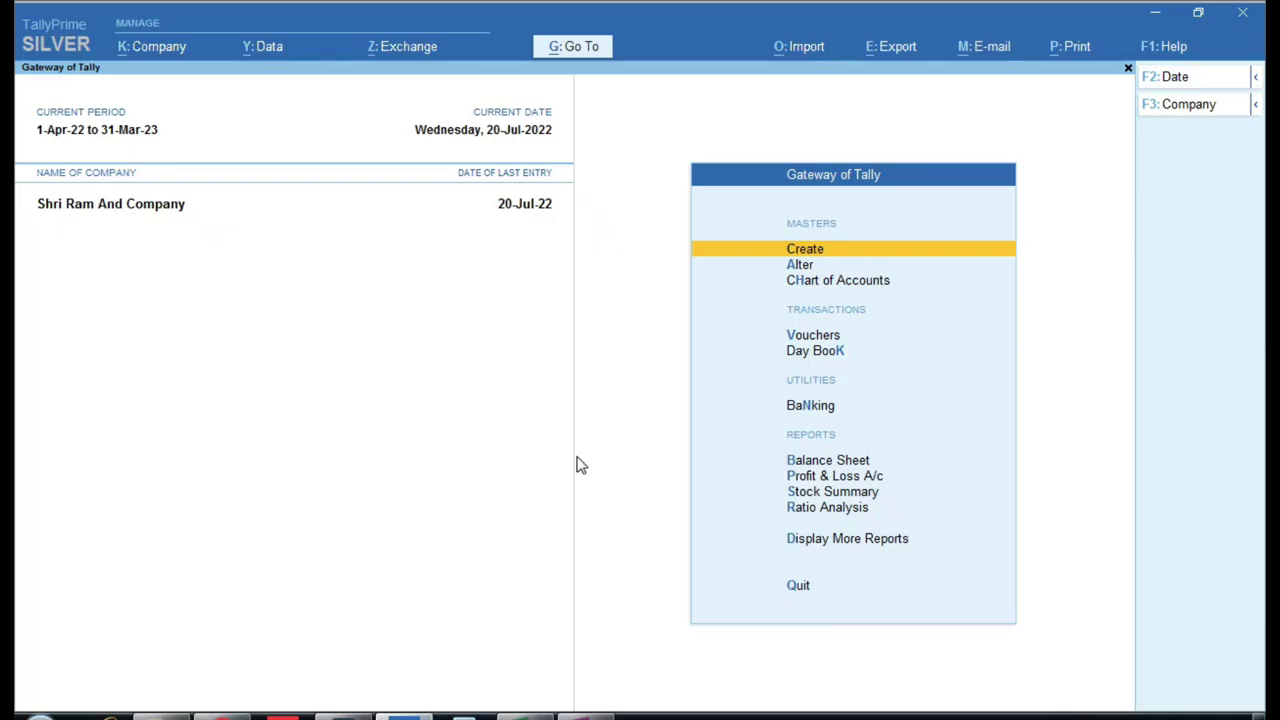
key("Return")
key("Down")
key("Down")
key("Down")
key("Down")
key("Down")
key("Down")
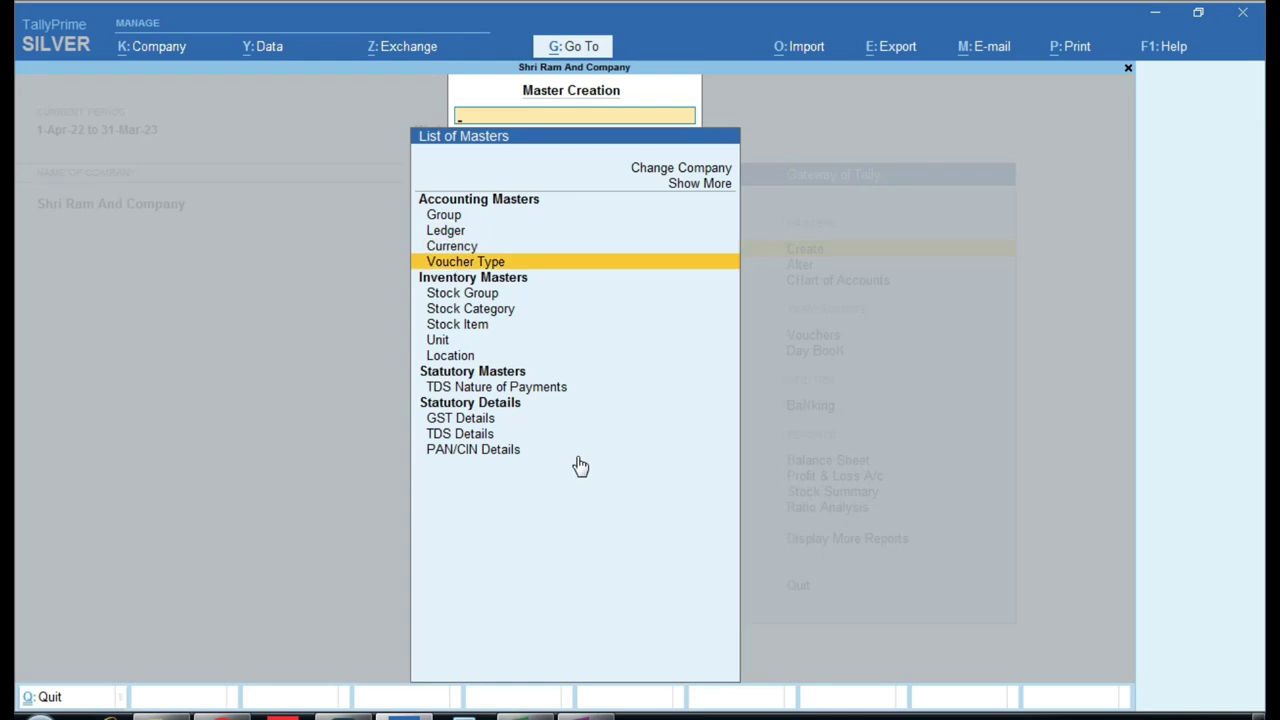
key("Return")
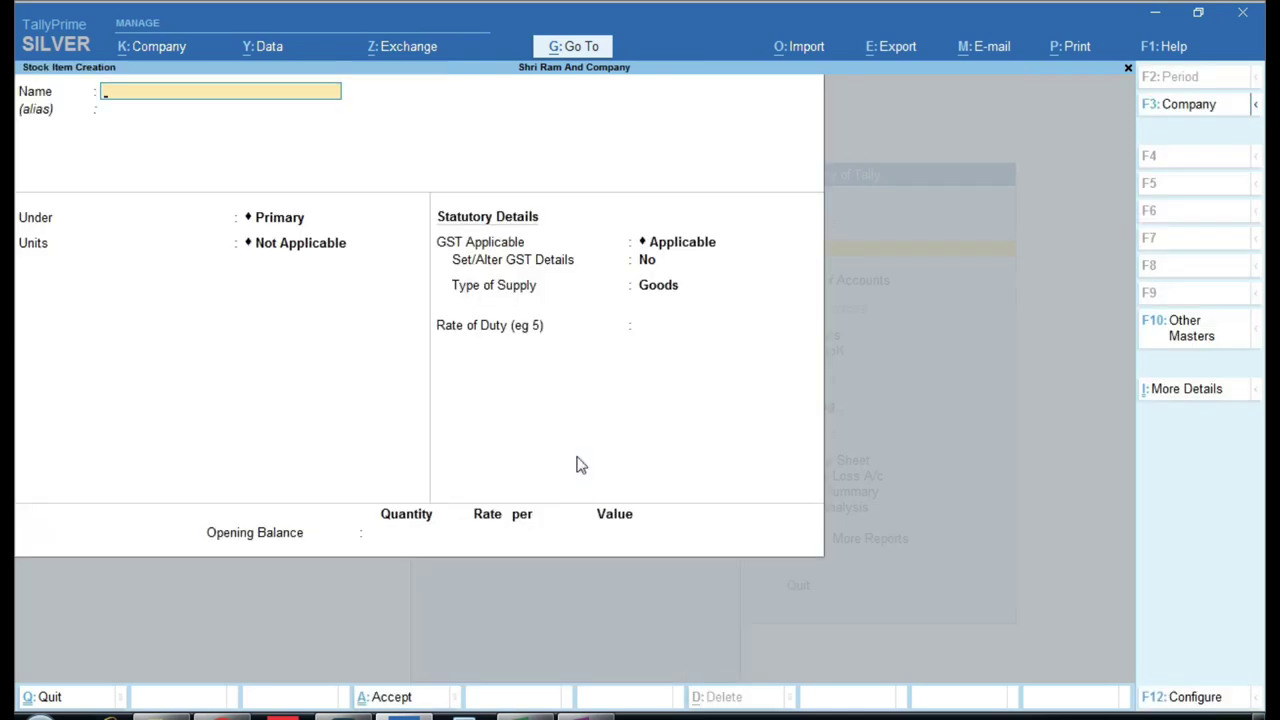
Switch to Adobe Reader and examine the items, HSN codes and CGST/SGST rates on the sales invoice, then return to TallyPrime
key("alt+Tab")
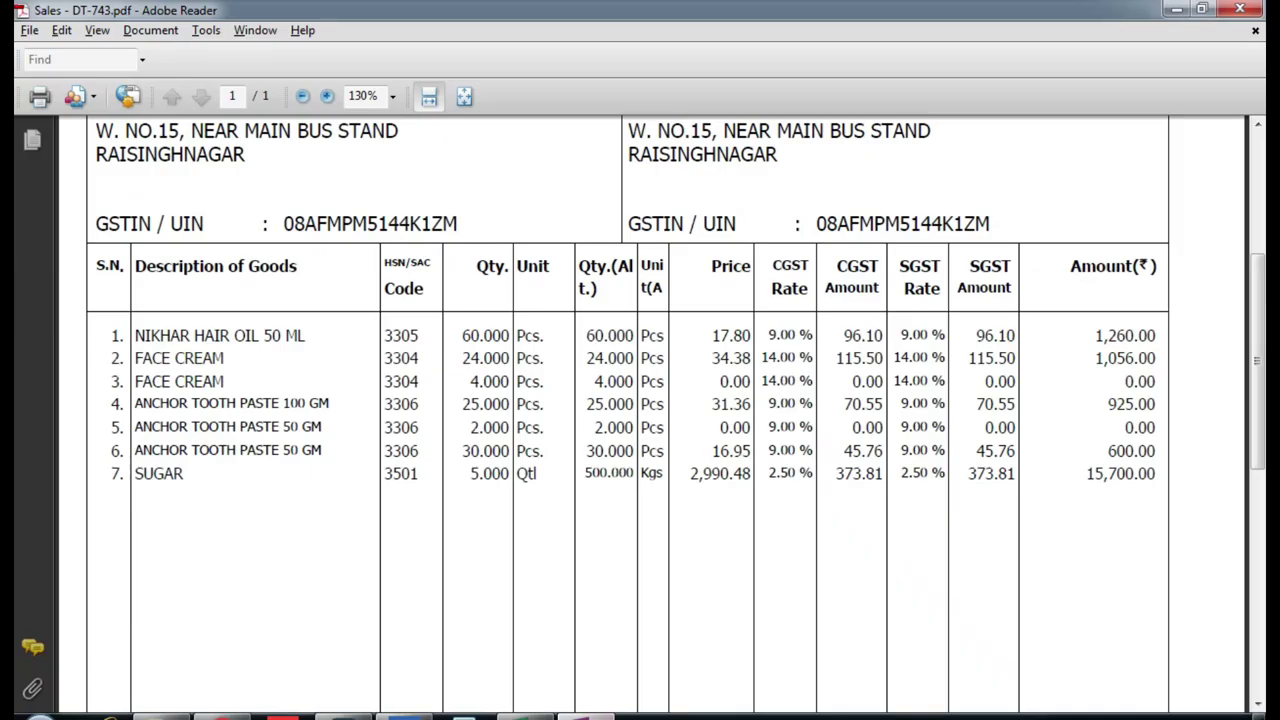
scroll(380, 384, "down", 3)
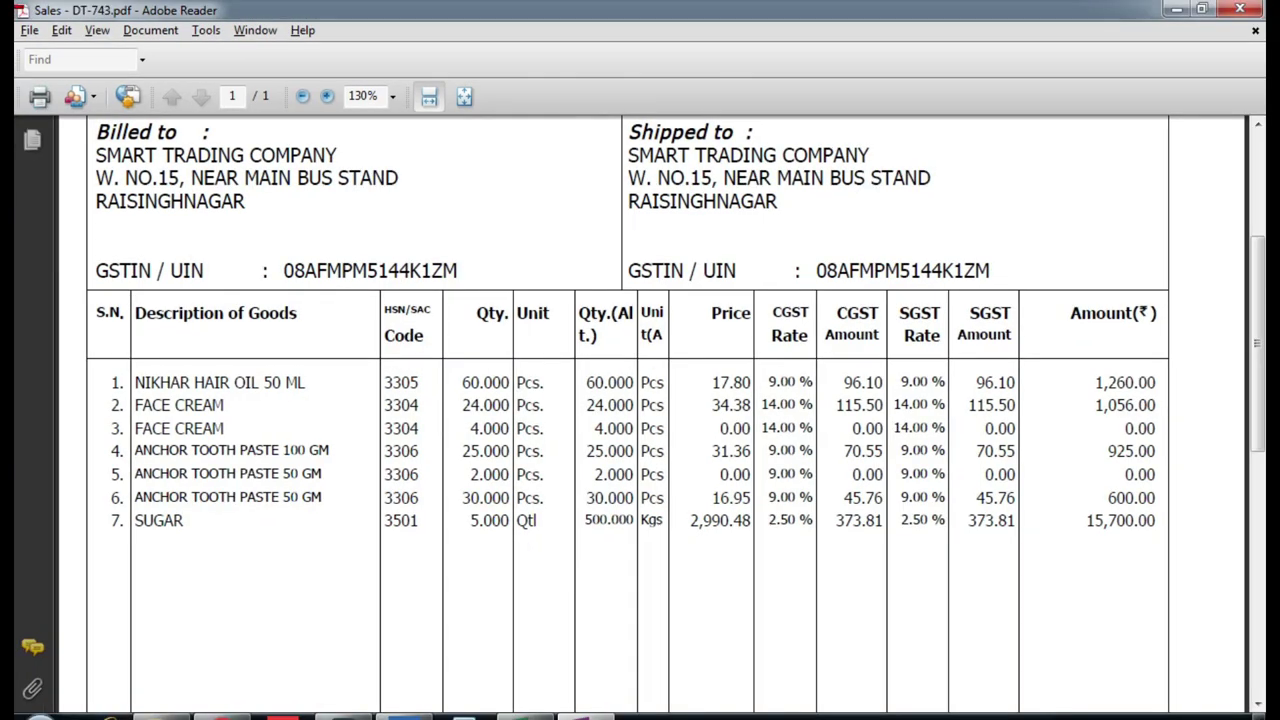
key("alt+Tab")
Leave stock item creation and open the stock item ITEM-A for alteration
key("Escape")
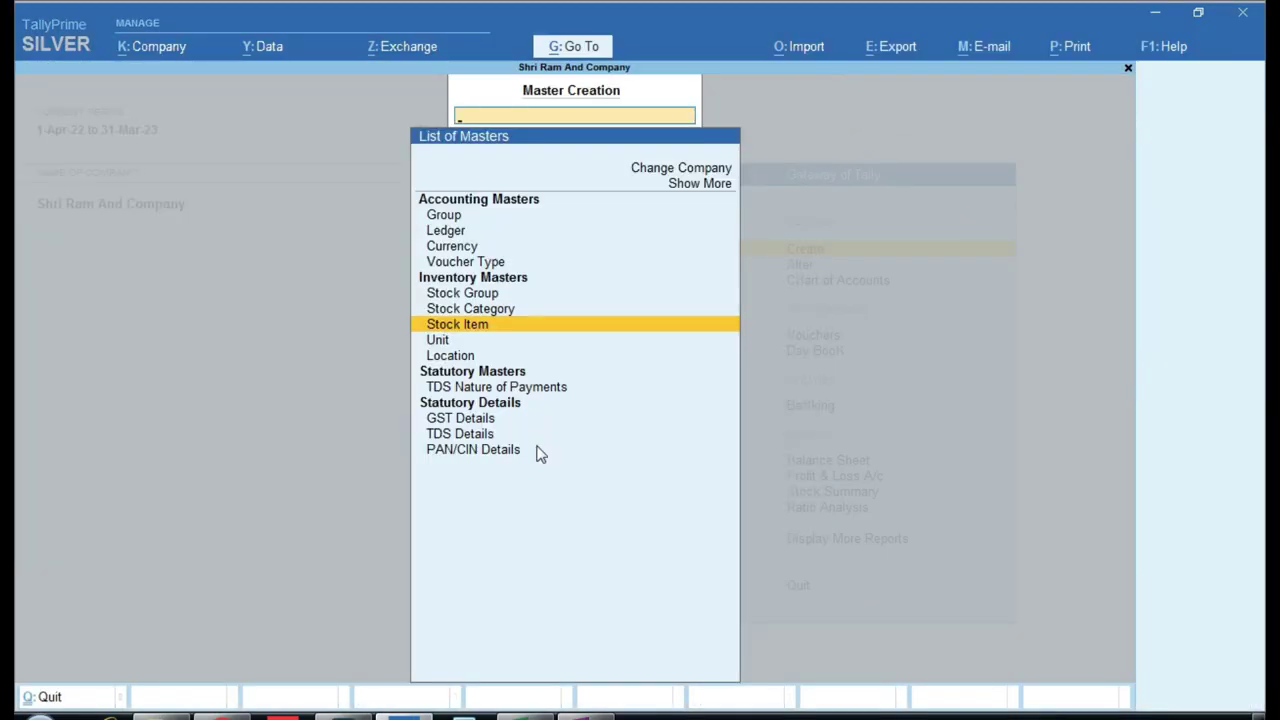
key("Escape")
key("Down")
key("Return")
key("Down")
key("Down")
key("Down")
key("Down")
key("Down")
key("Down")
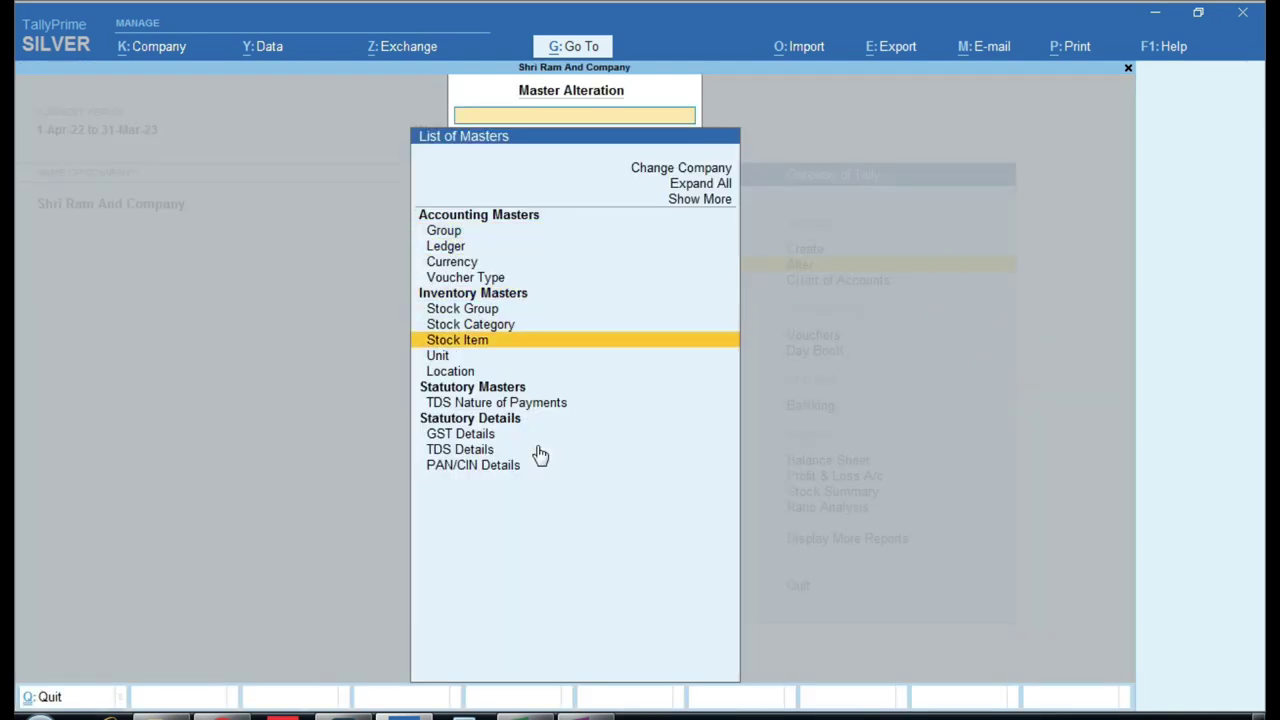
key("Return")
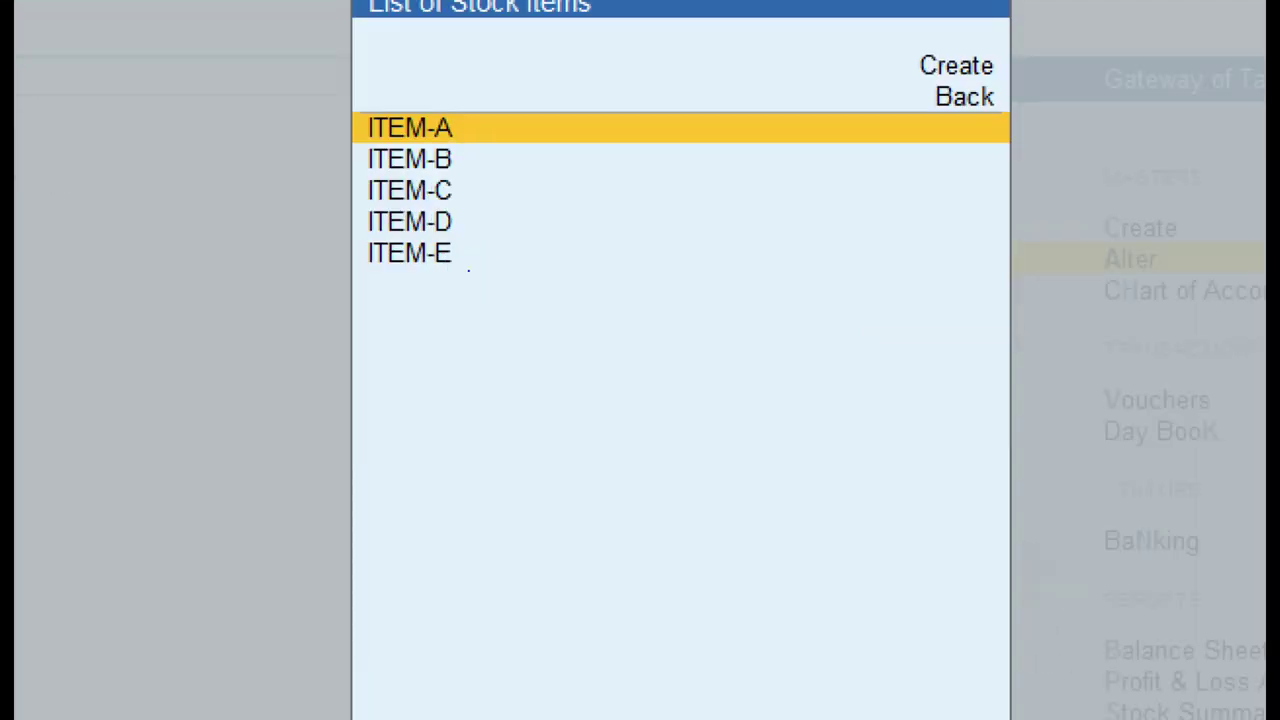
key("Return")
Open ITEM-A's GST details by setting Set/Alter GST Details to Yes
key("Return")
key("Return")
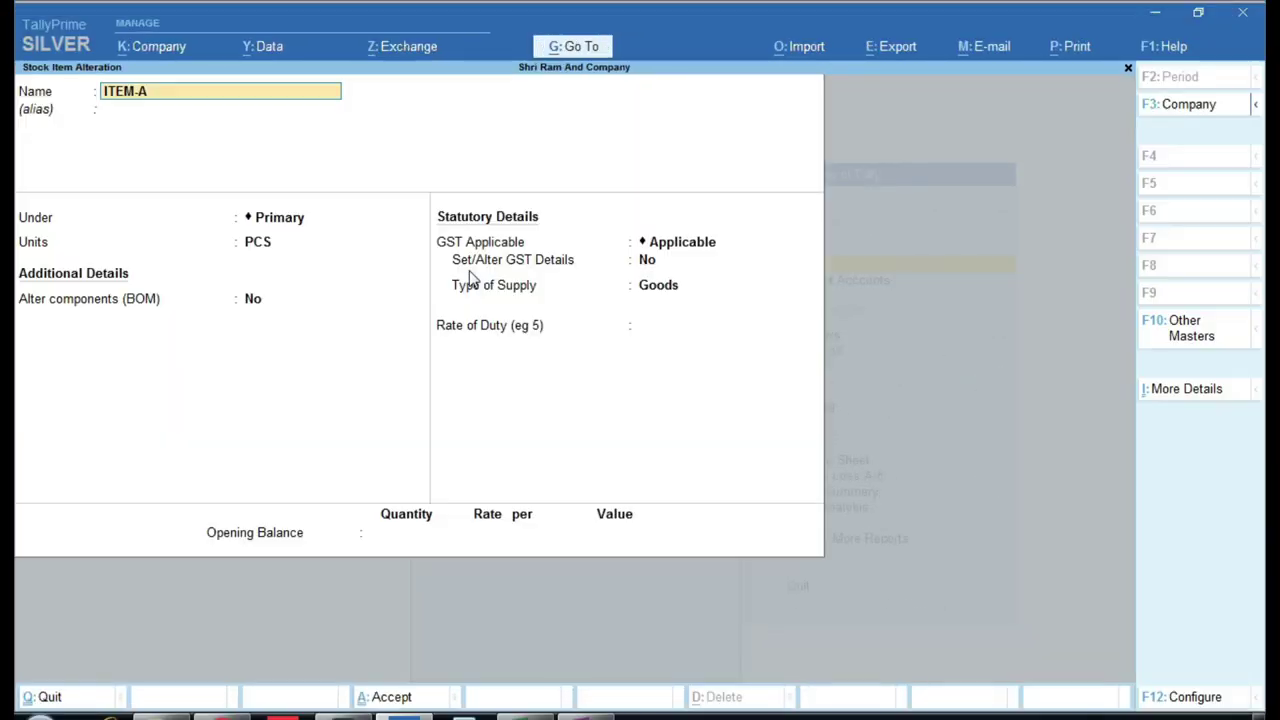
key("Return")
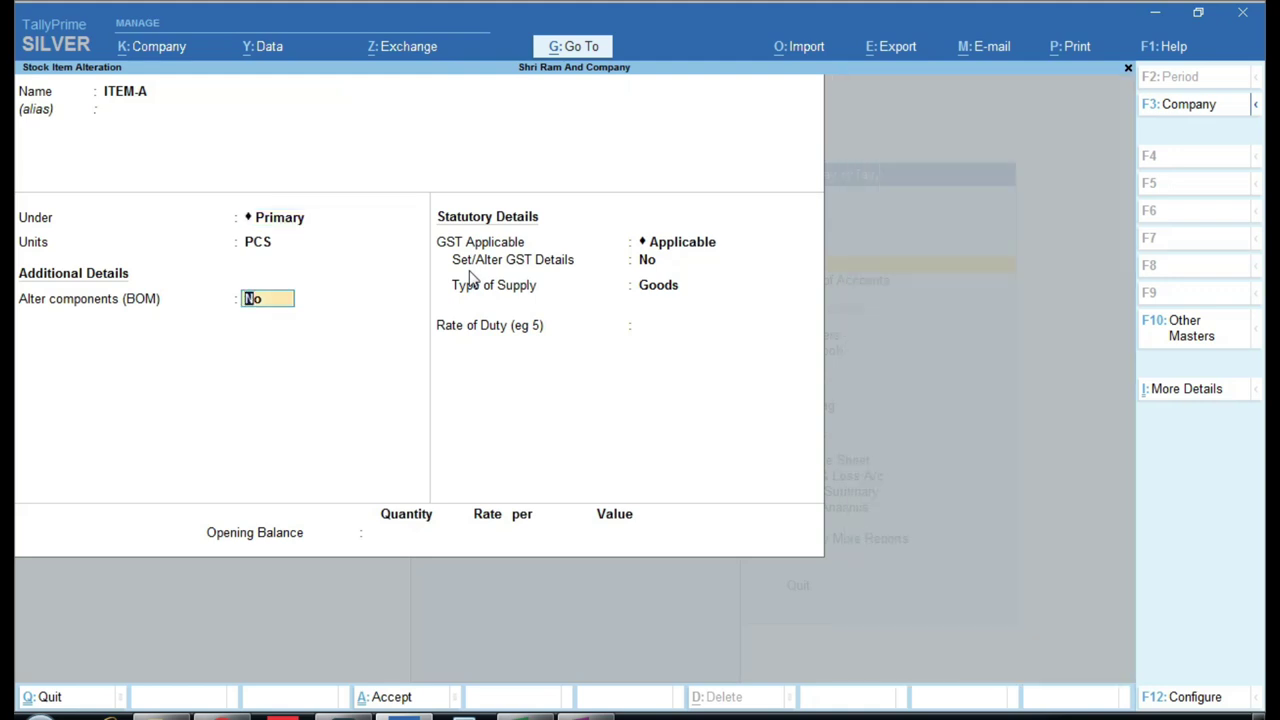
key("ctrl")
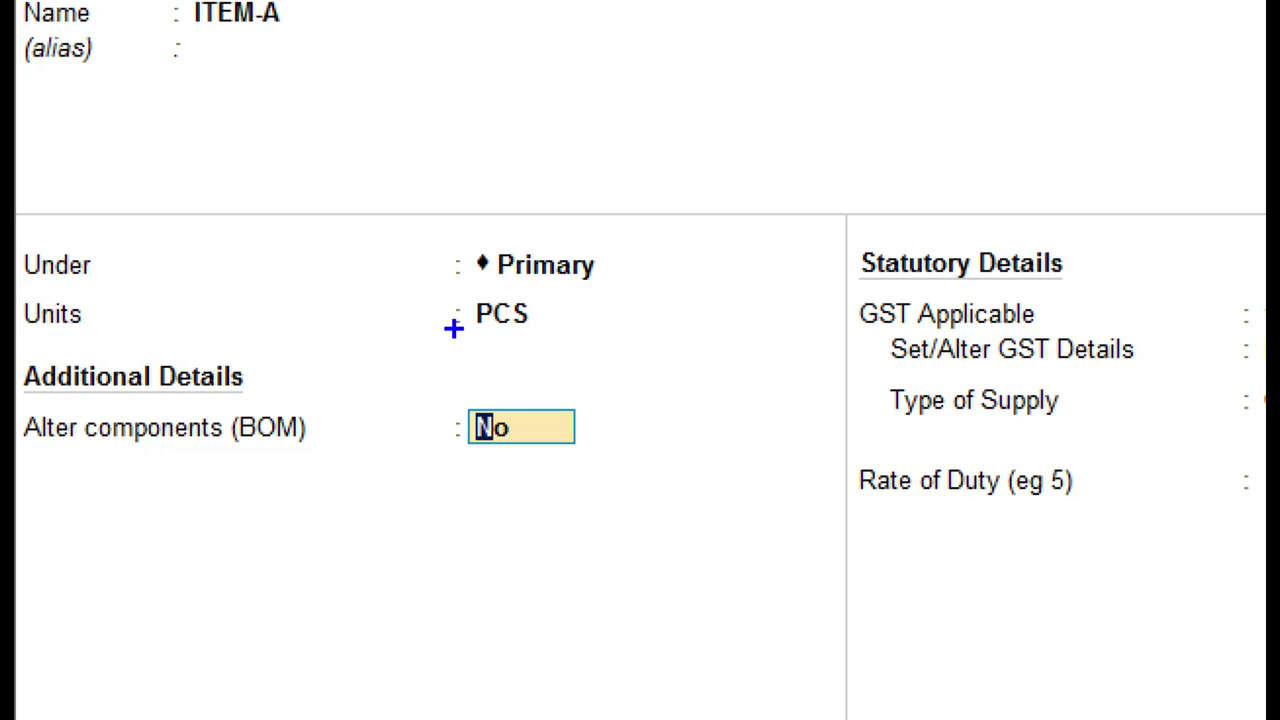
left_click_drag(427, 291, 600, 360)
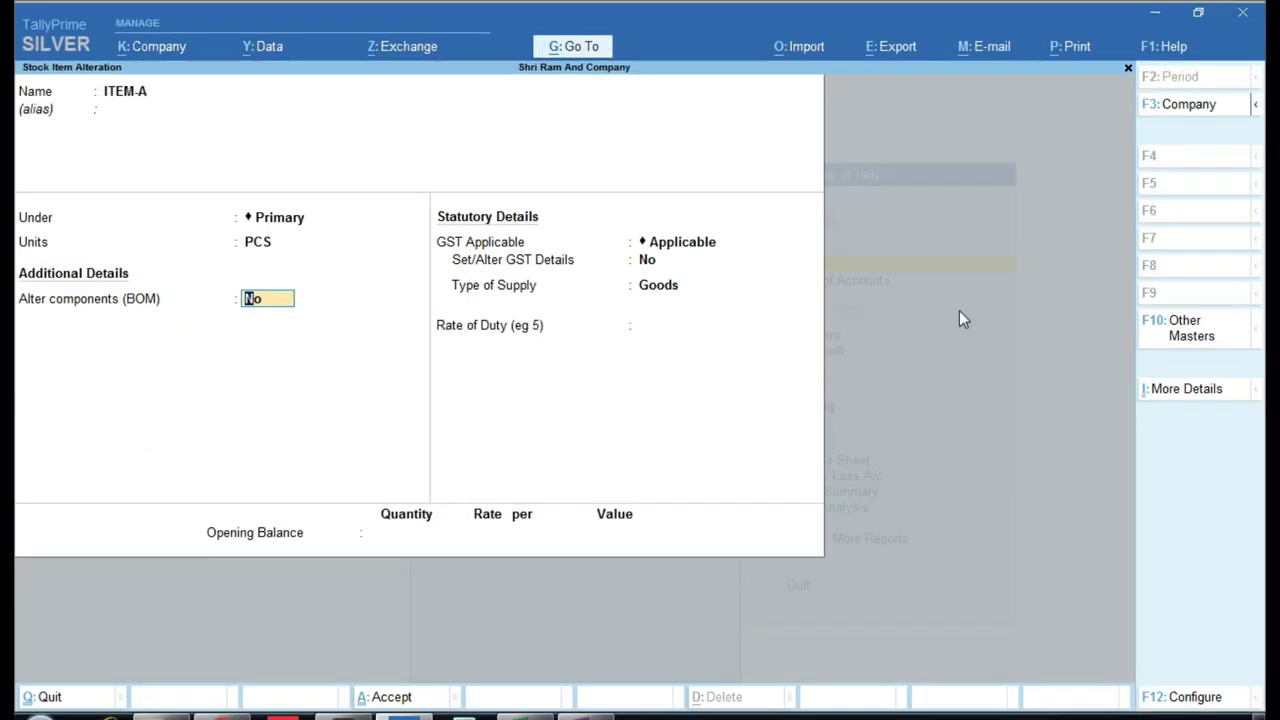
key("Return")
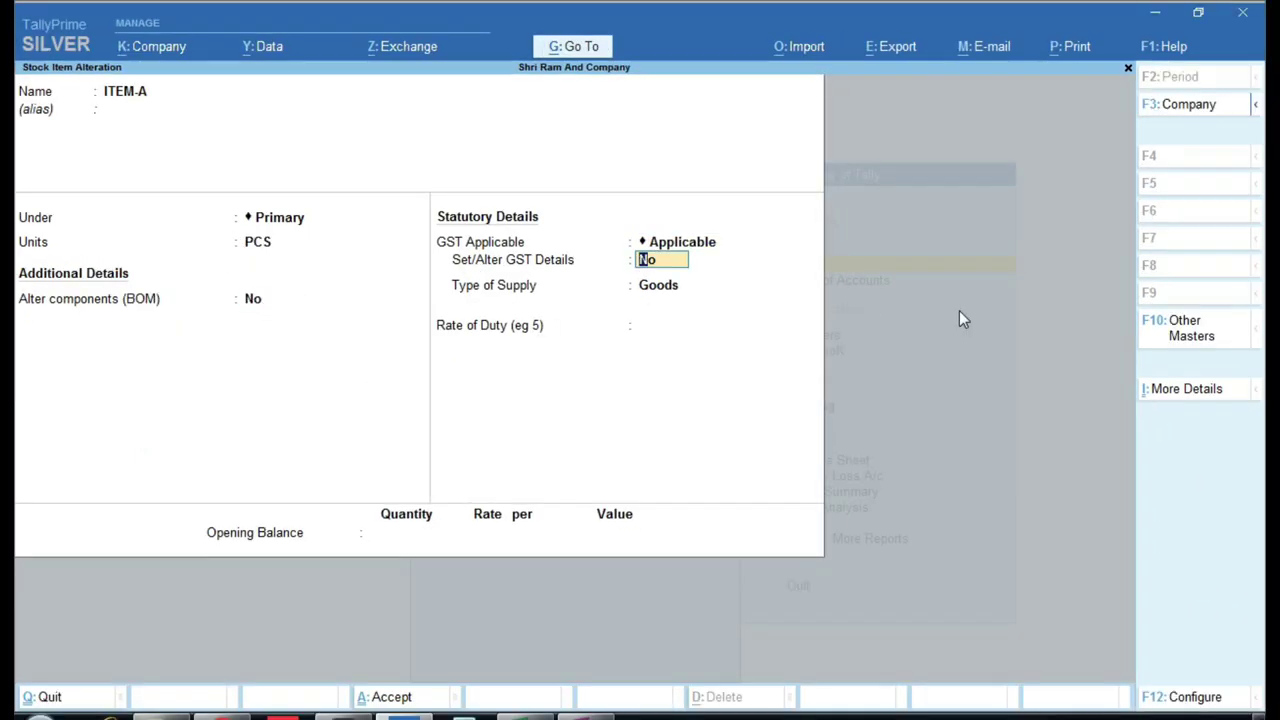
type("y")
key("Return")
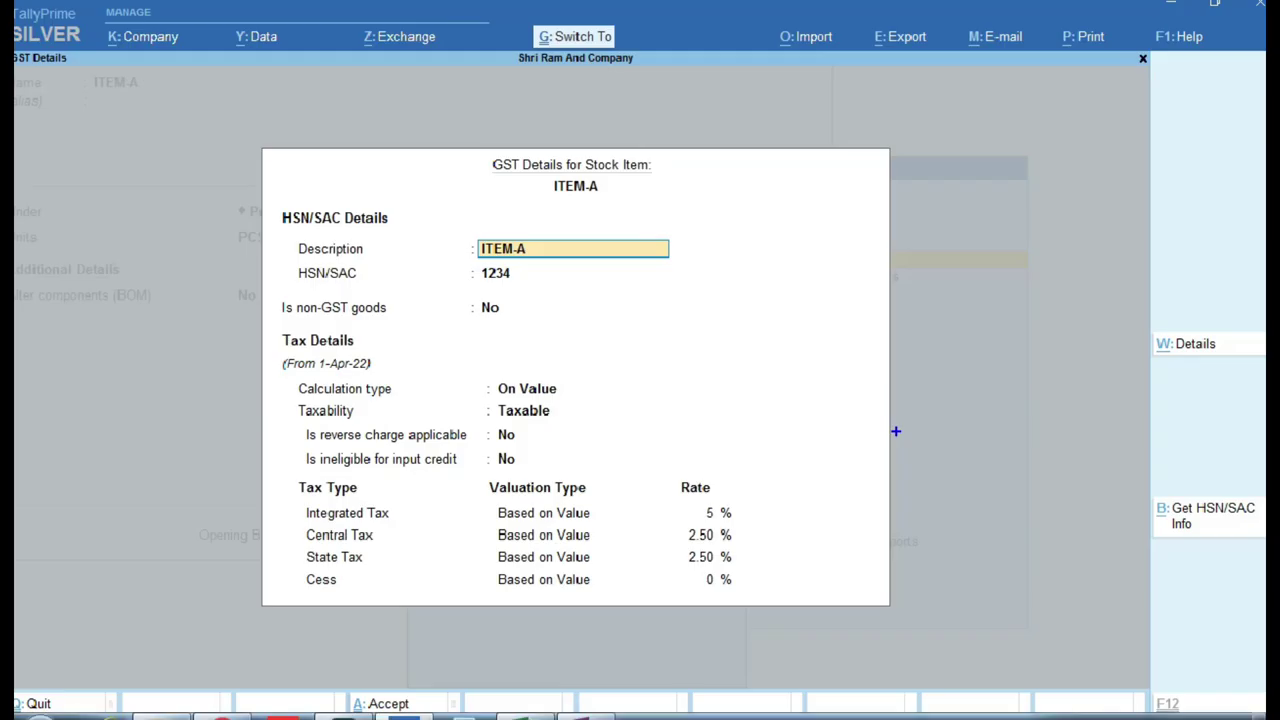
Review ITEM-A's HSN/SAC code, taxability and tax rates, and accept the GST details with the existing entries
key("Return")
key("Return")
key("Return")
key("Return")
key("Return")
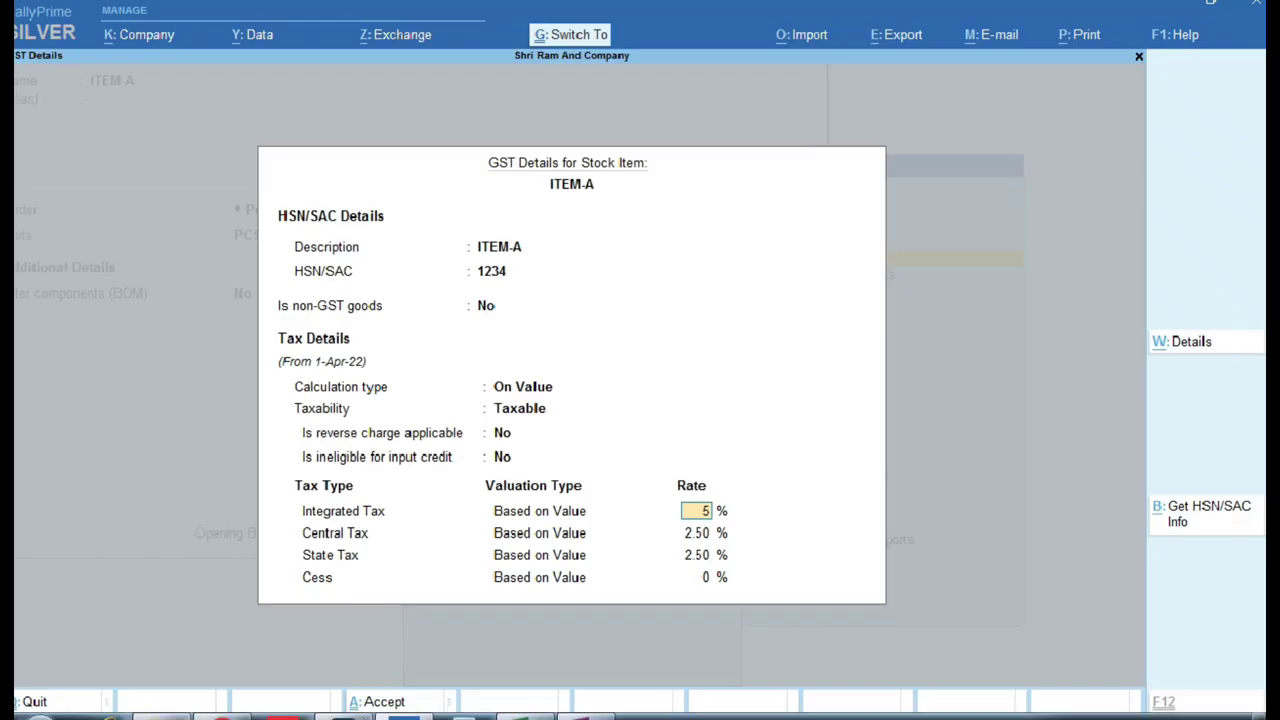
key("Return")
key("Return")
key("Return")
key("Return")
key("Return")
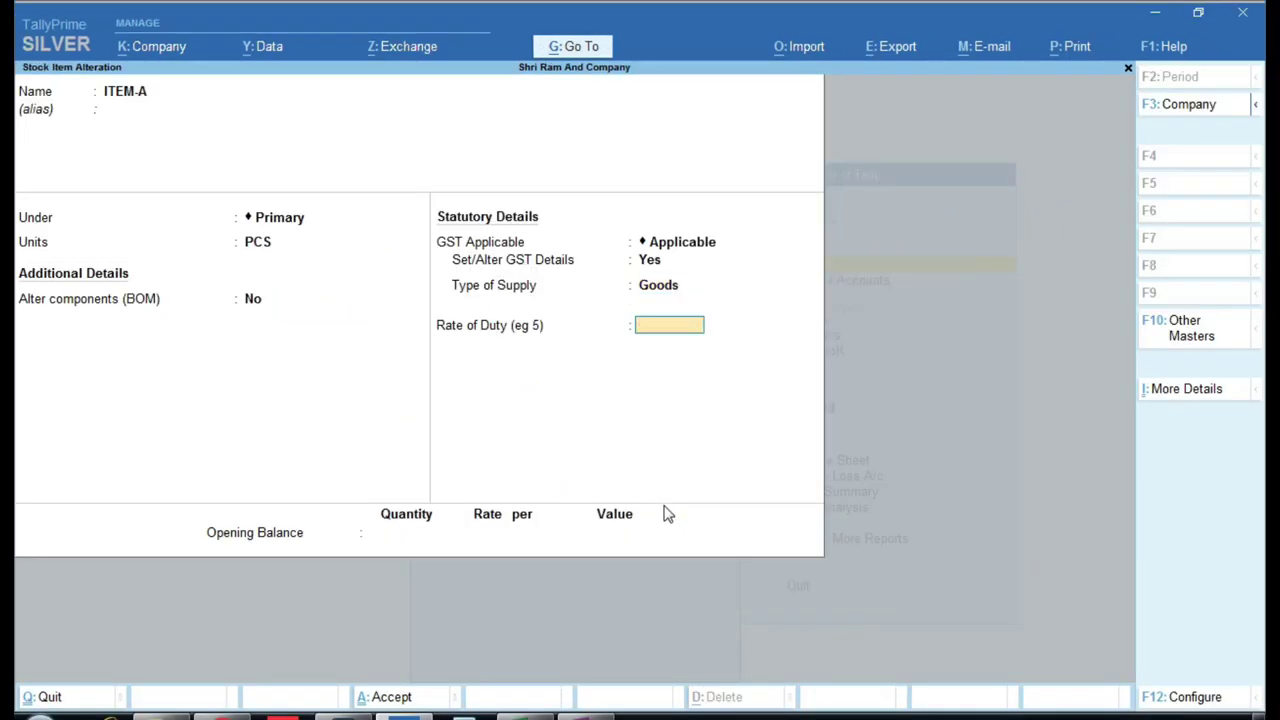
Set ITEM-A's rate of duty to 0, keep Goods as its type of supply and save the stock item
key("Return")
key("BackSpace")
key("BackSpace")
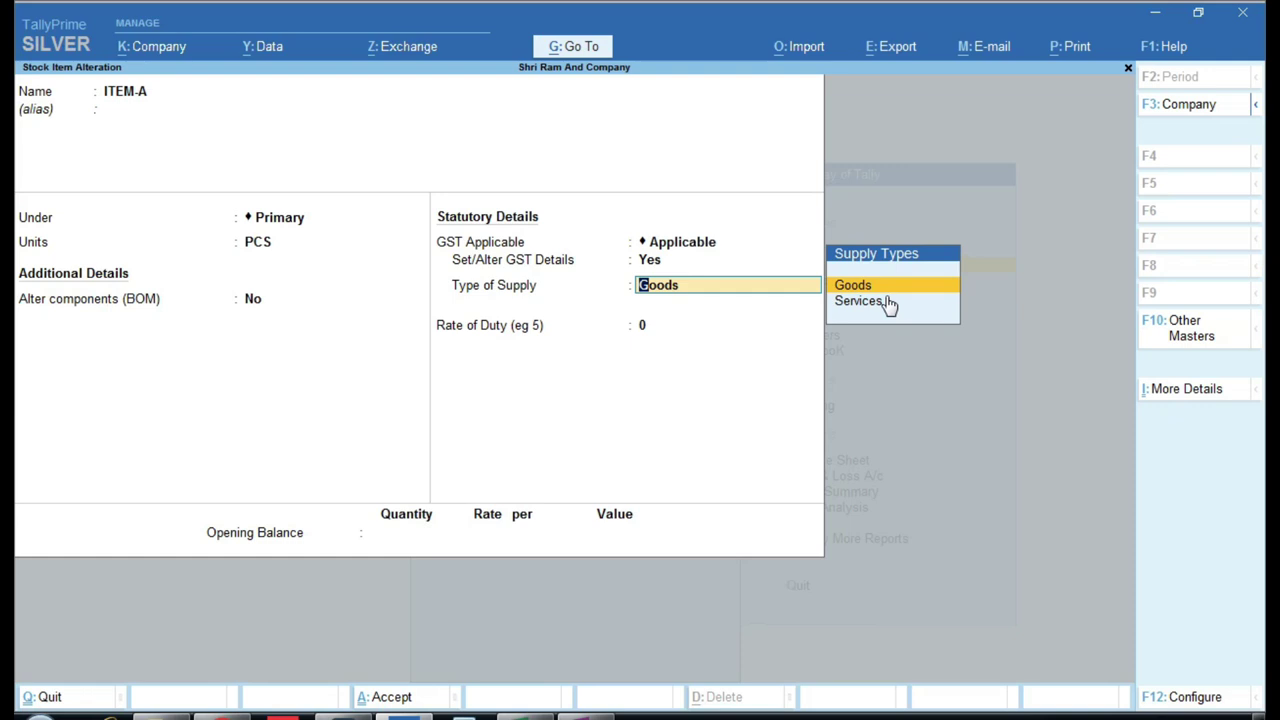
key("Return")
key("Return")
key("Return")
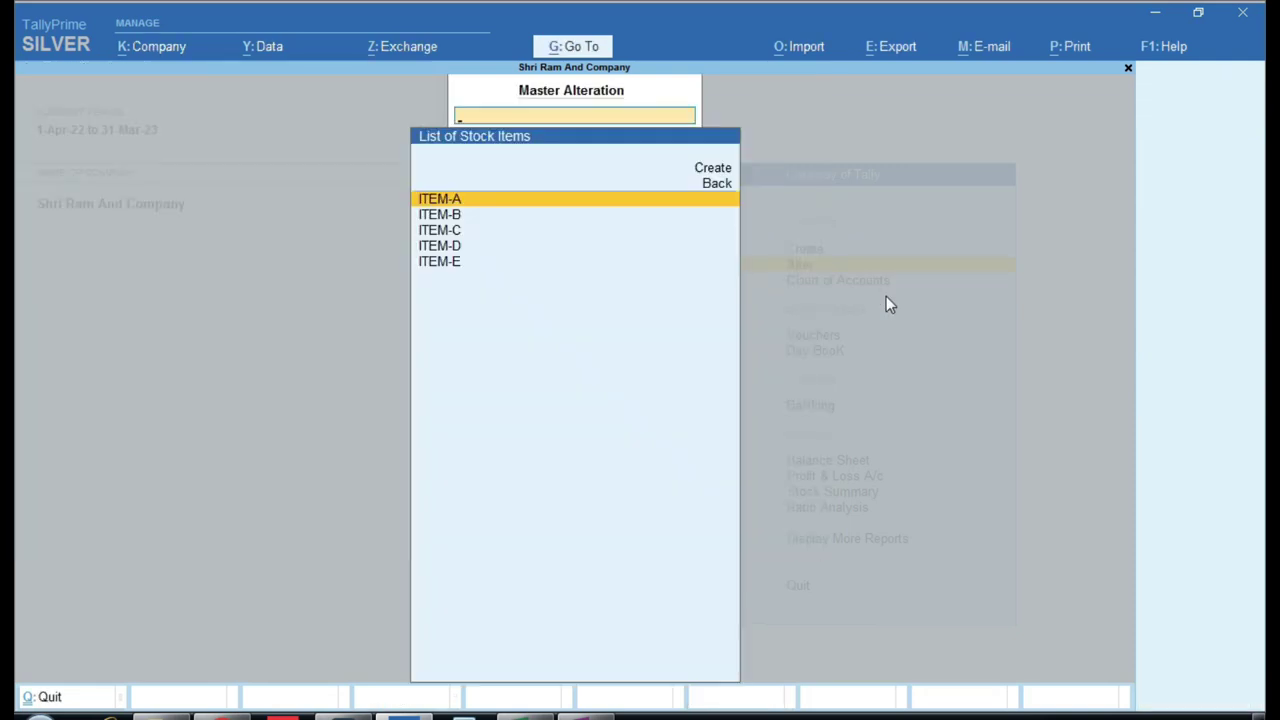
Leave the stock item list and open the ledger SALE GST 12% for alteration
key("Escape")
key("Escape")
key("Return")
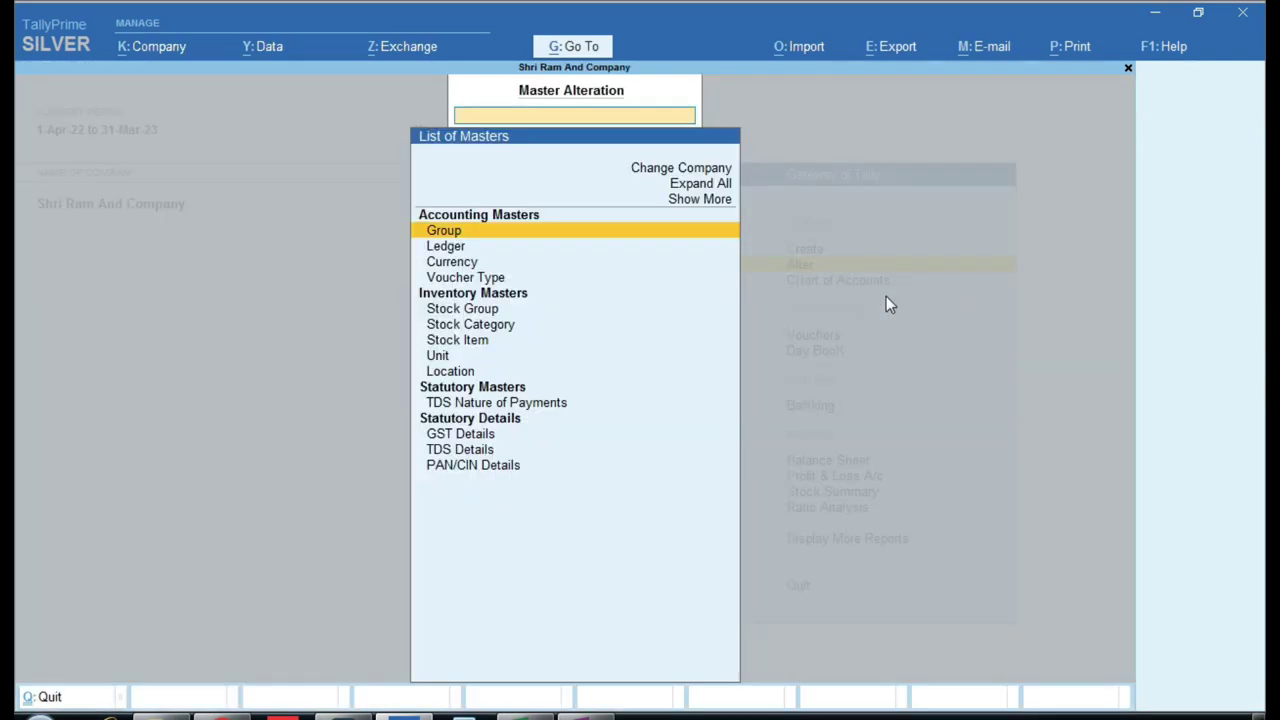
key("Down")
key("Return")
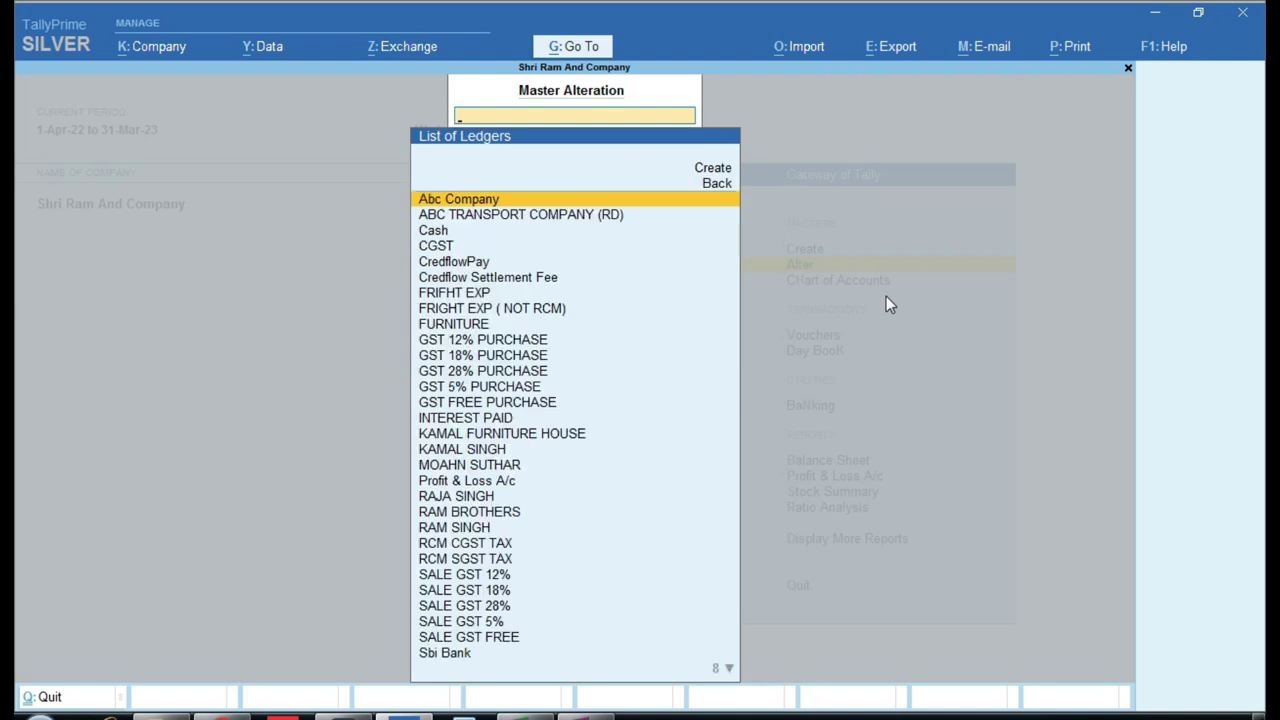
type("SA")
key("Down")
key("Down")
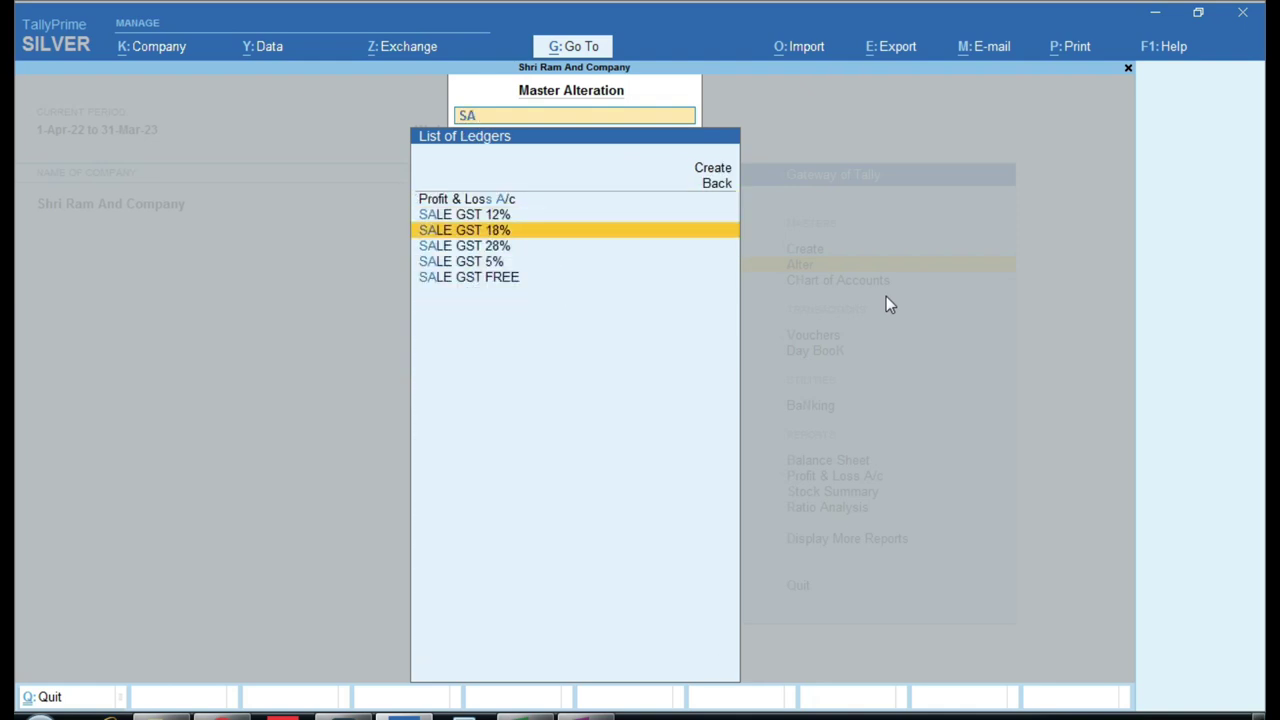
key("Up")
key("Return")
key("Return")
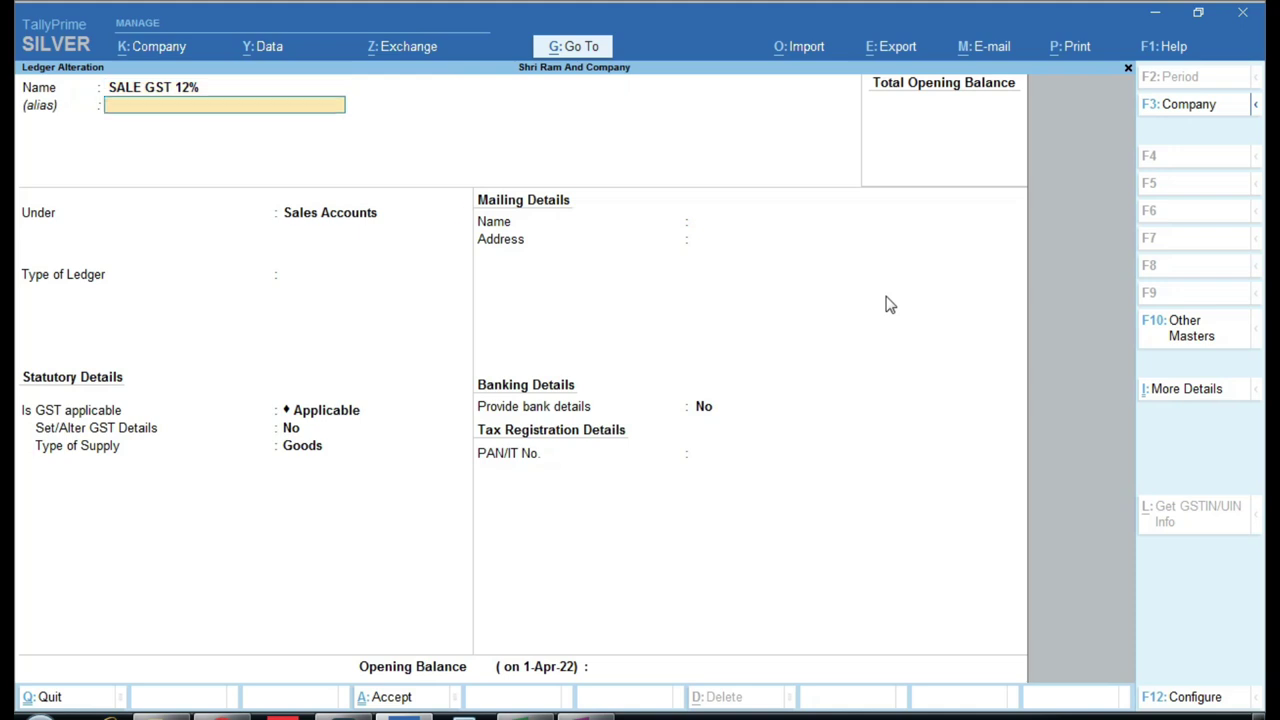
Review the ledger's group, GST applicability and type of supply, then save it and return to the Gateway of Tally
key("Return")
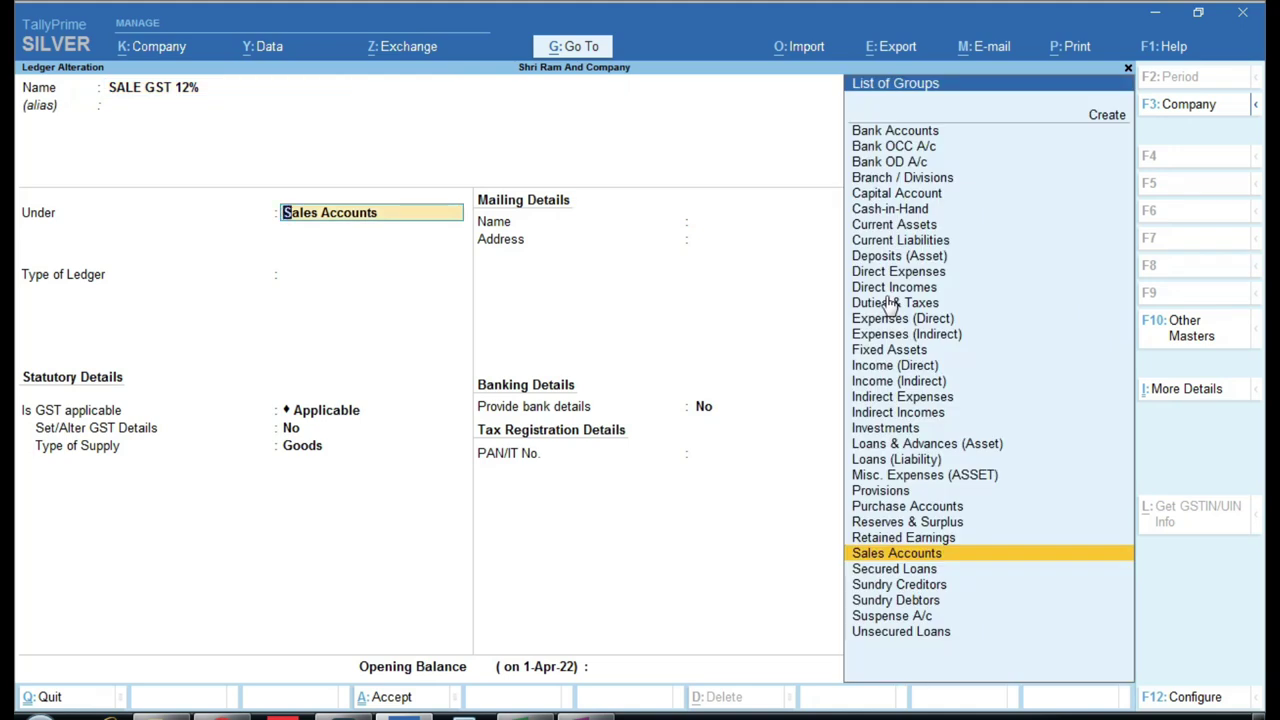
key("Return")
key("Return")
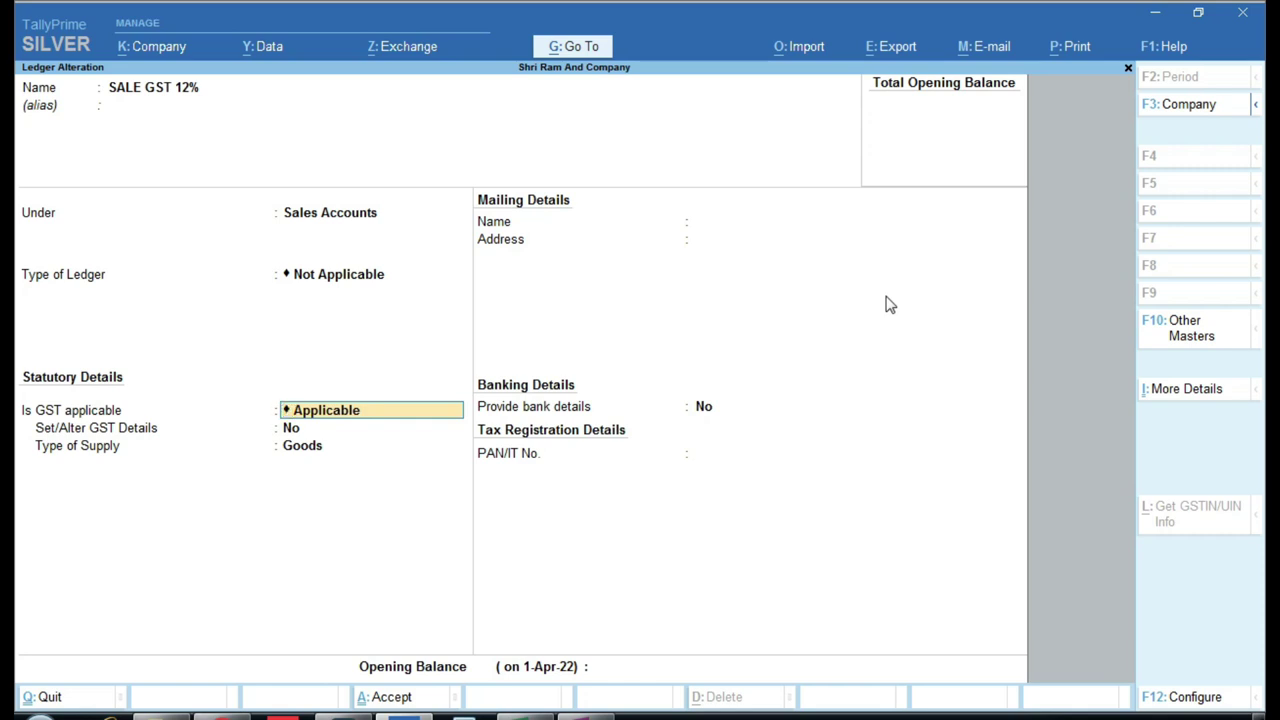
key("Return")
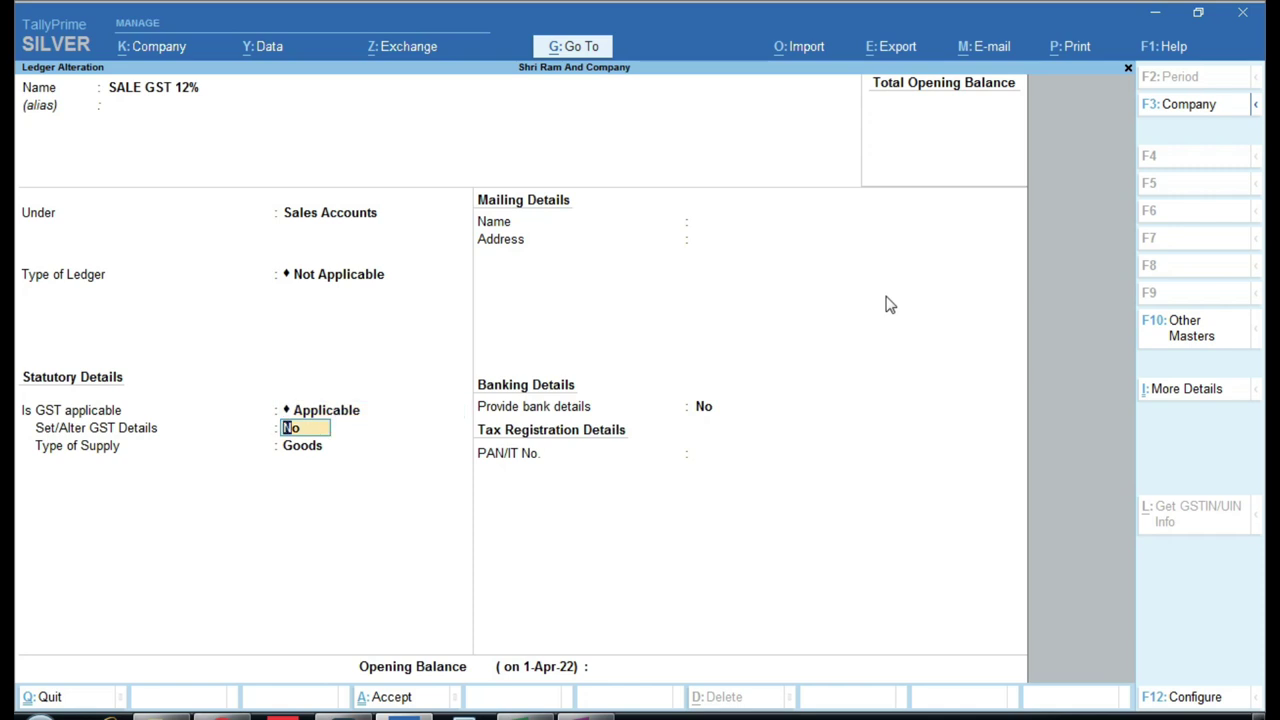
key("Return")
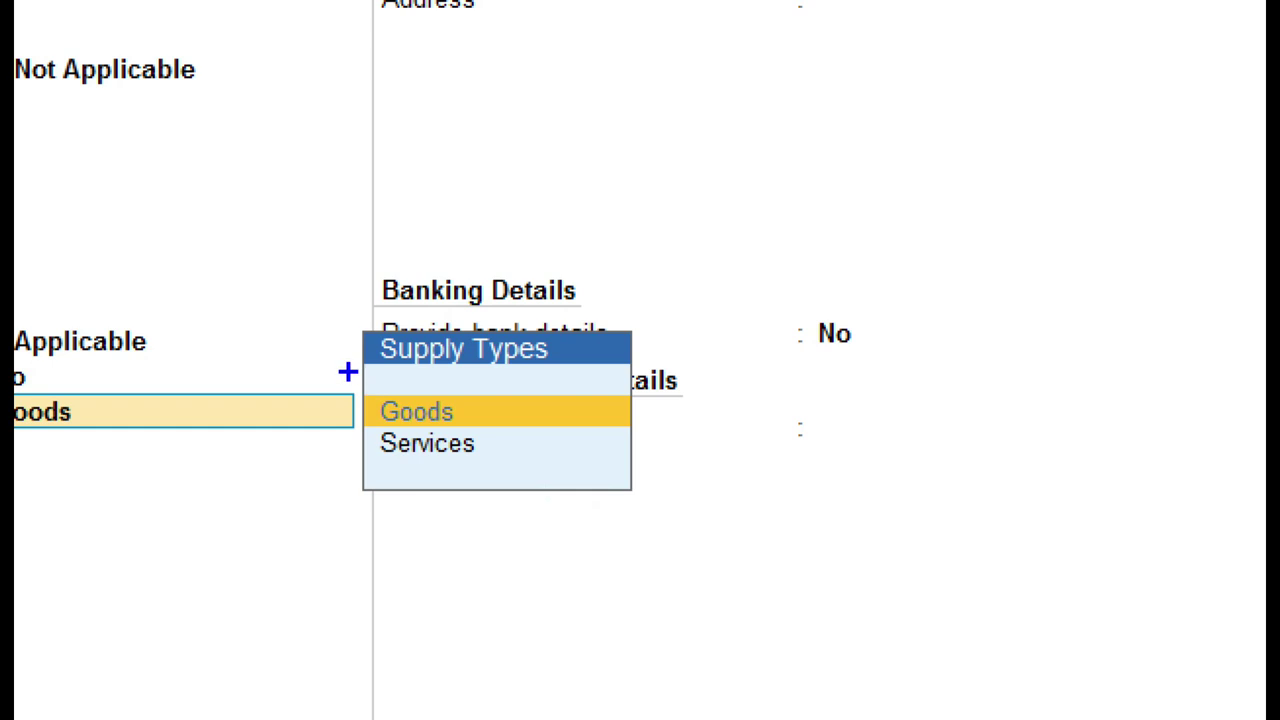
left_click_drag(347, 372, 491, 430)
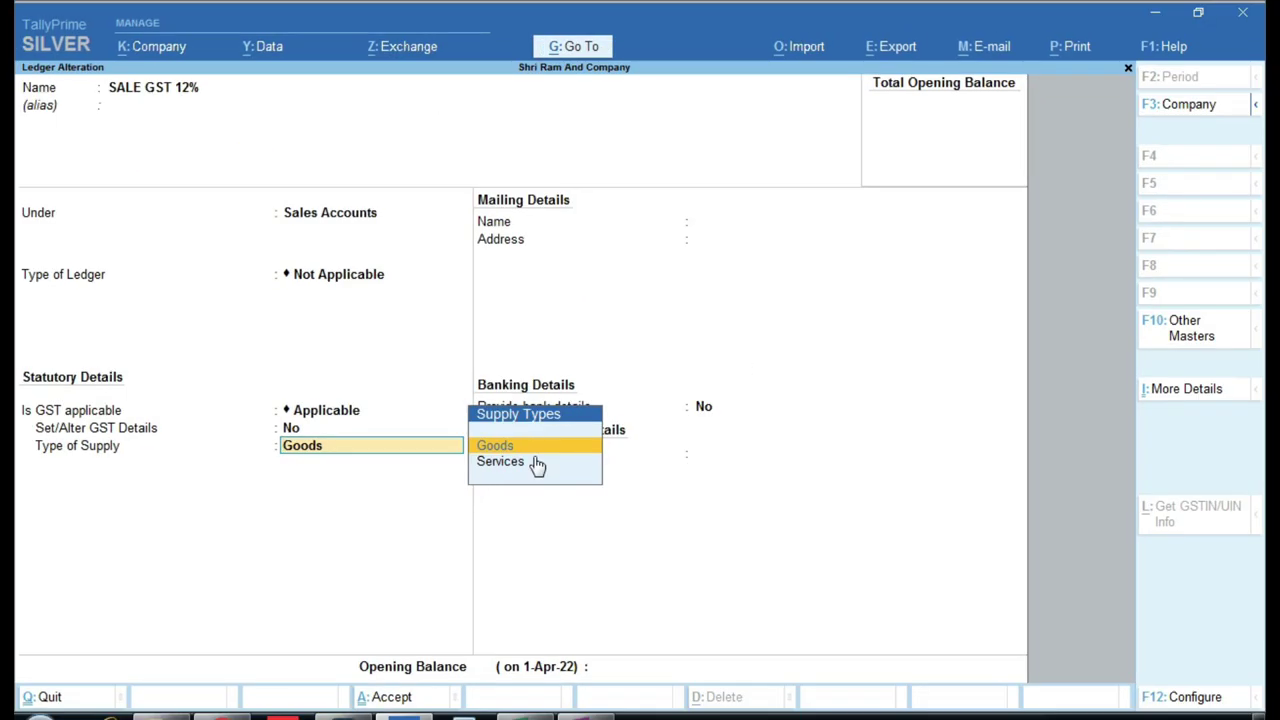
key("ctrl+a")
key("Escape")
key("Escape")
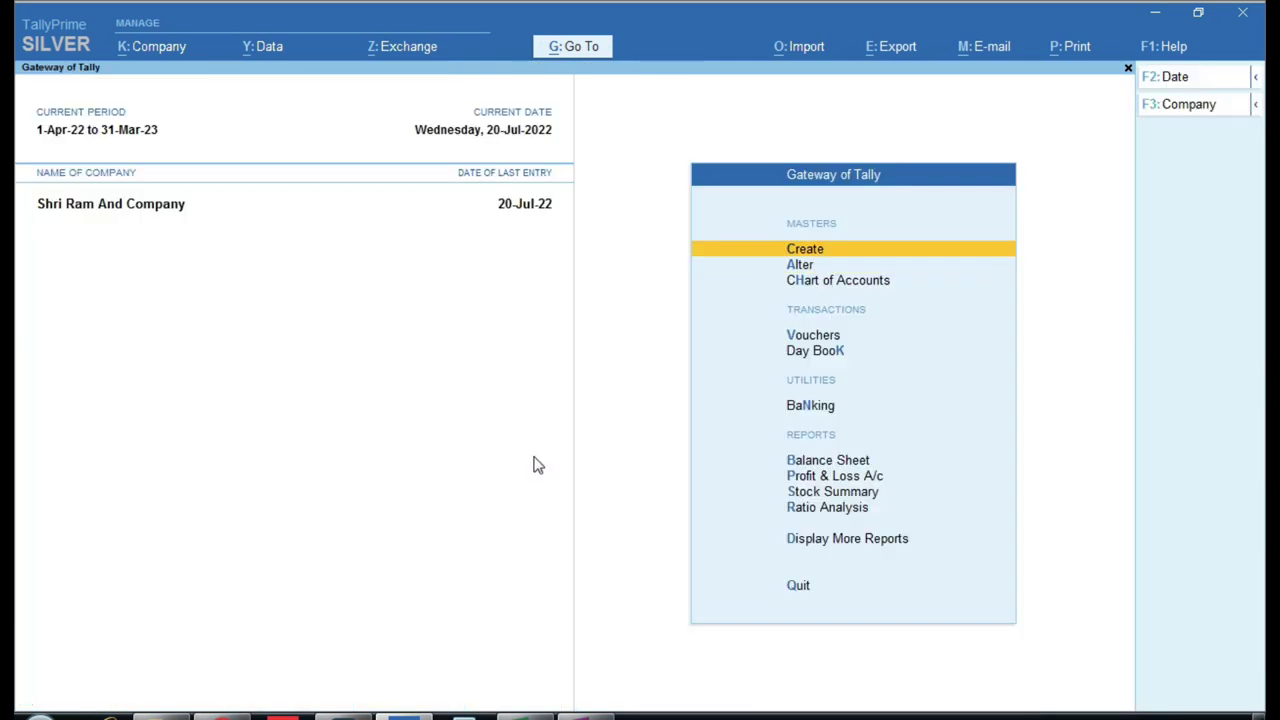
Open the Day Book and set its period to 1-Apr-22 to 20-Jul-22
key("k")
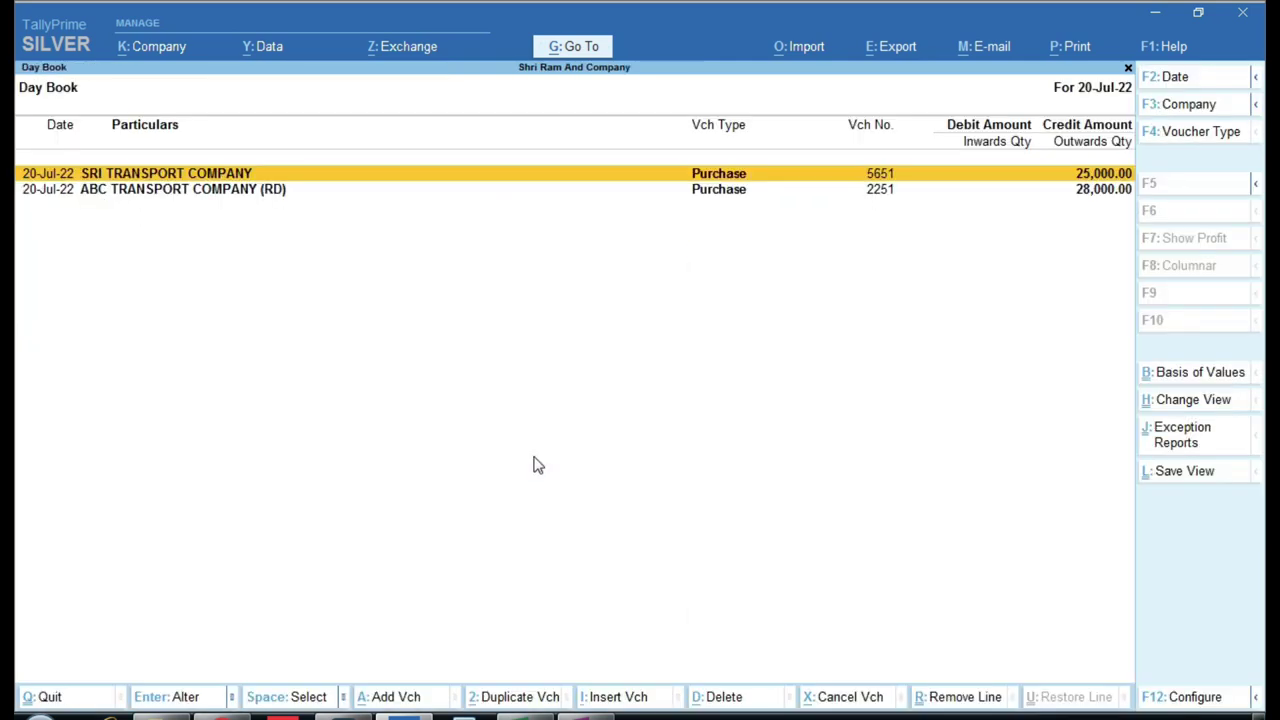
key("Return")
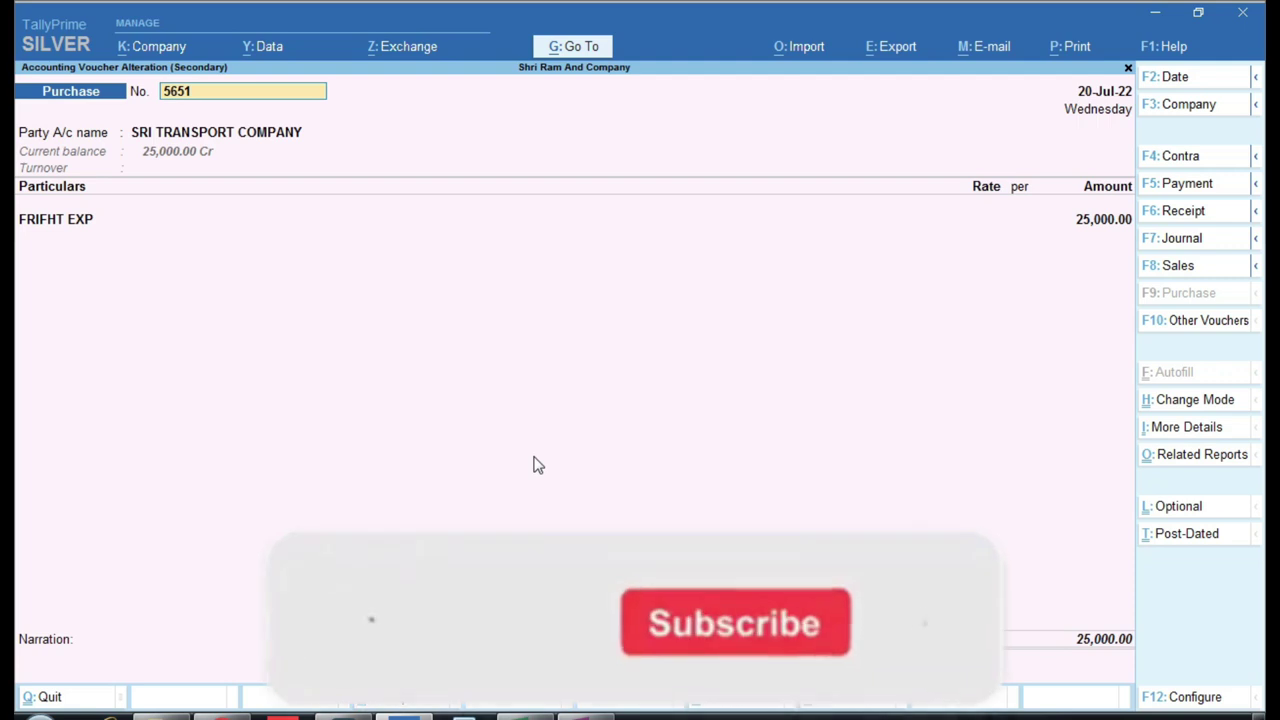
key("Escape")
key("F2")
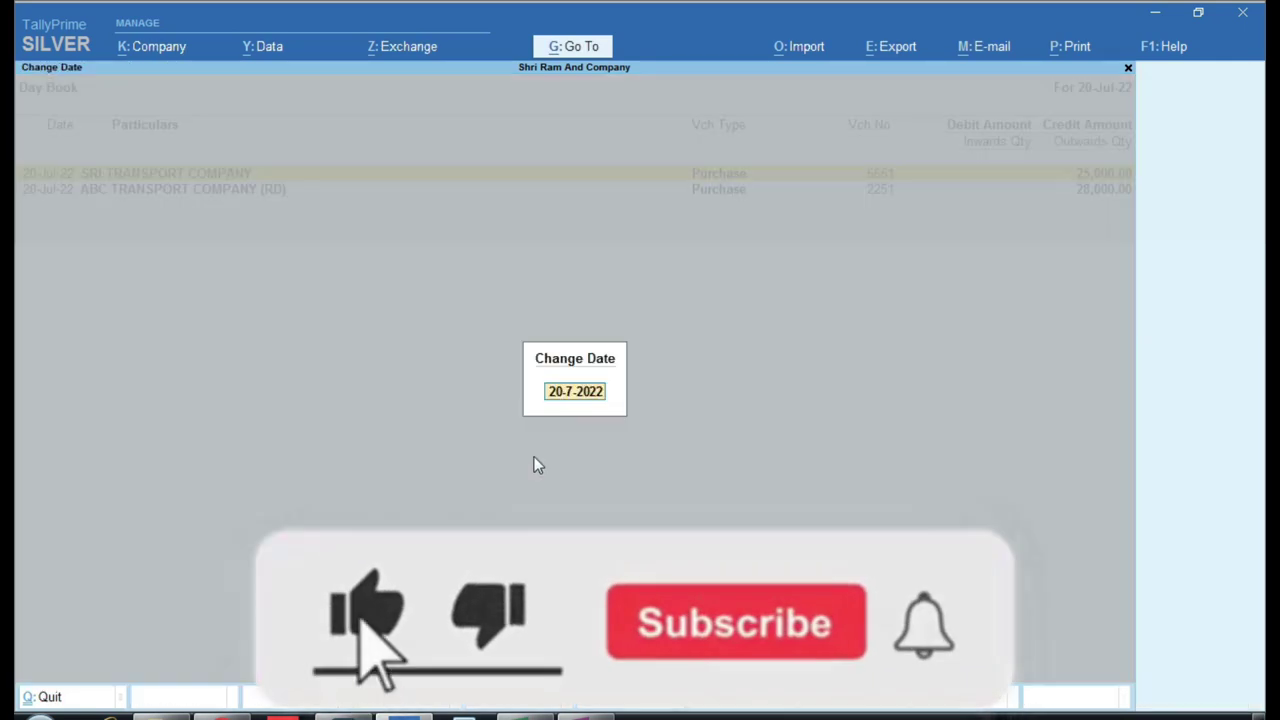
key("BackSpace")
key("Return")
Open the 2-Apr-22 purchase voucher of RAM BROTHERS from the Day Book
key("Up")
key("Up")
key("Up")
key("Up")
key("Up")
key("Up")
key("Up")
key("Up")
key("Up")
key("Up")
key("Up")
key("Up")
key("Up")
key("Up")
key("Up")
key("Up")
key("Up")
key("Up")
key("Up")
key("Up")
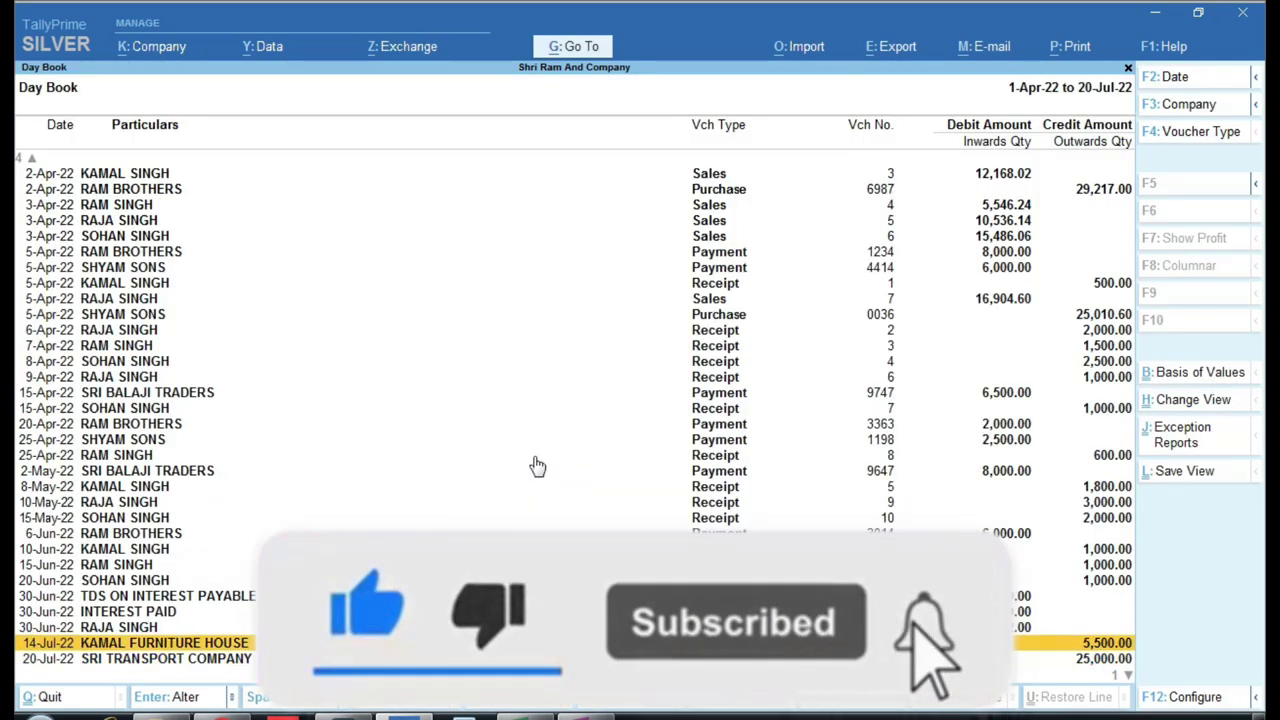
key("Up")
key("Up")
key("Up")
key("Return")
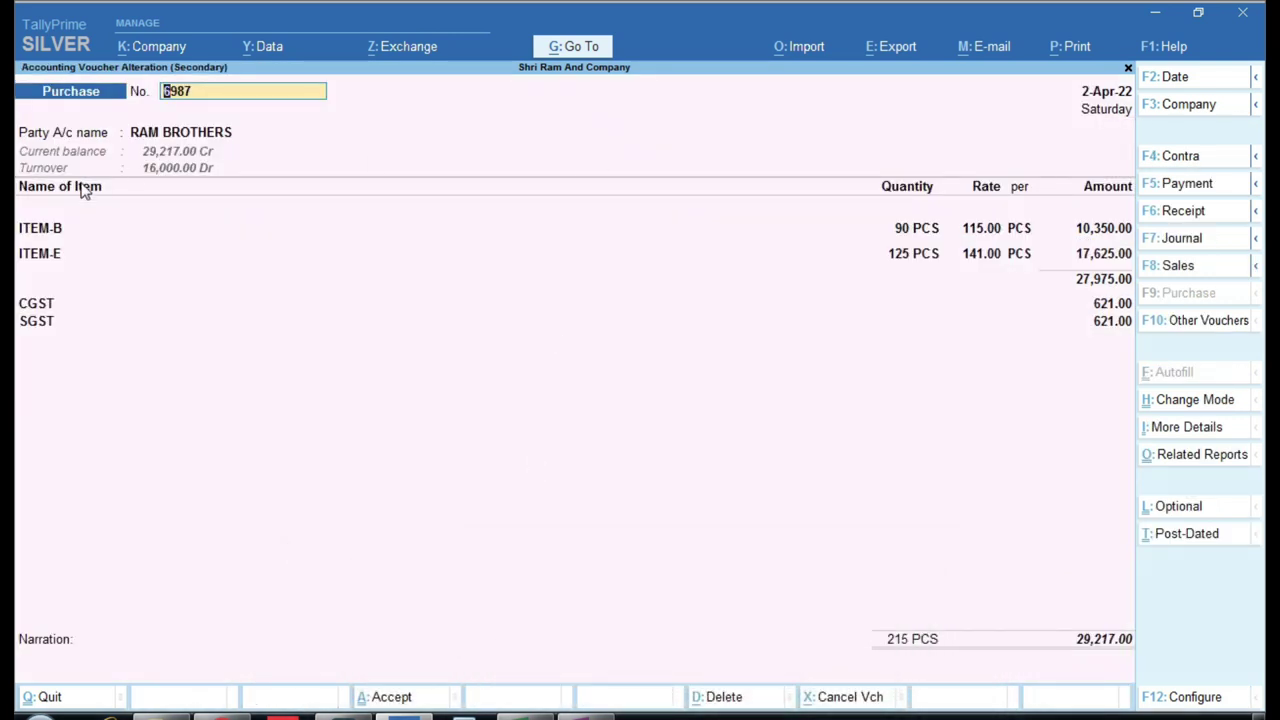
Examine the purchase voucher's ITEM-B line through to its purchase ledger allocation and tax classification
key("ctrl")
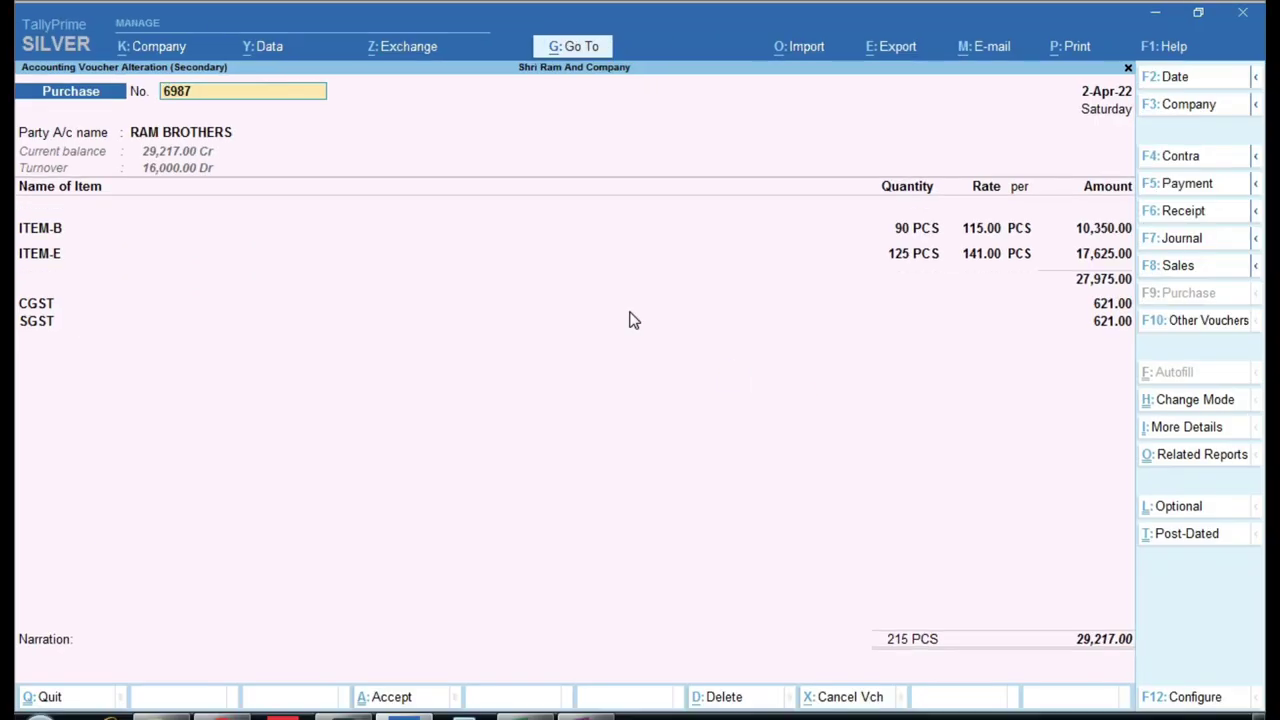
key("Return")
key("Return")
key("Return")
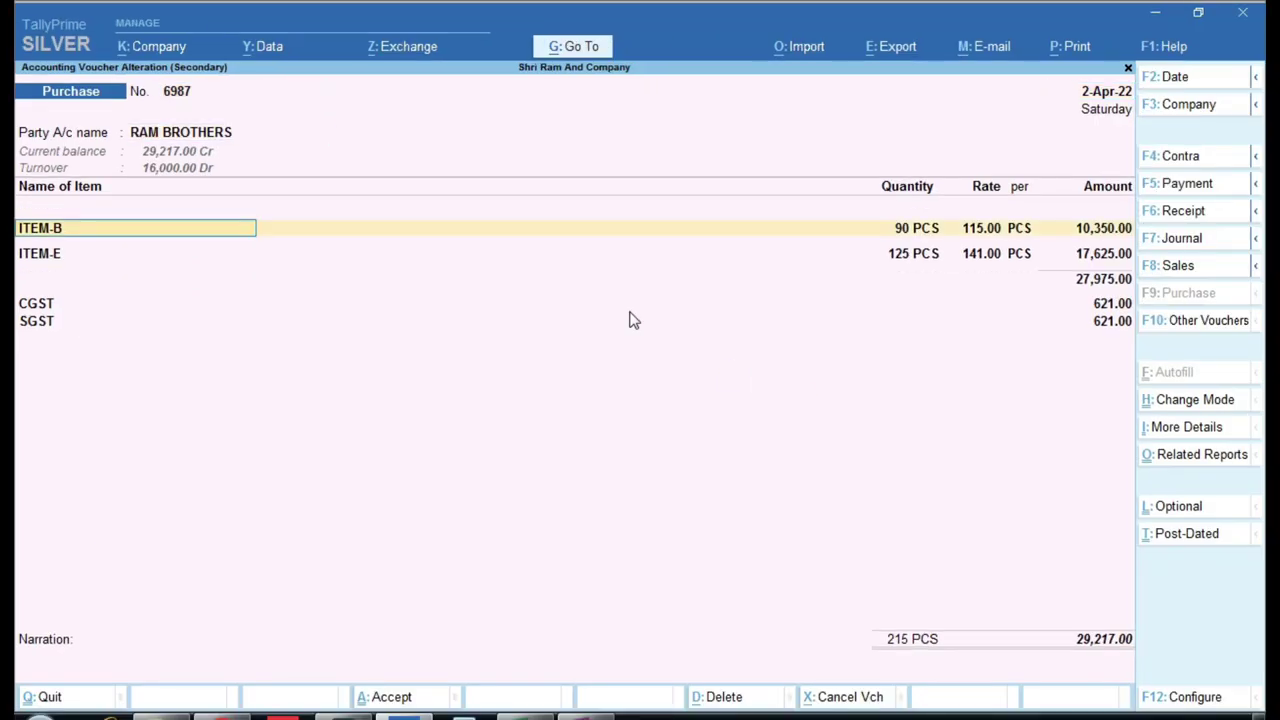
key("BackSpace")
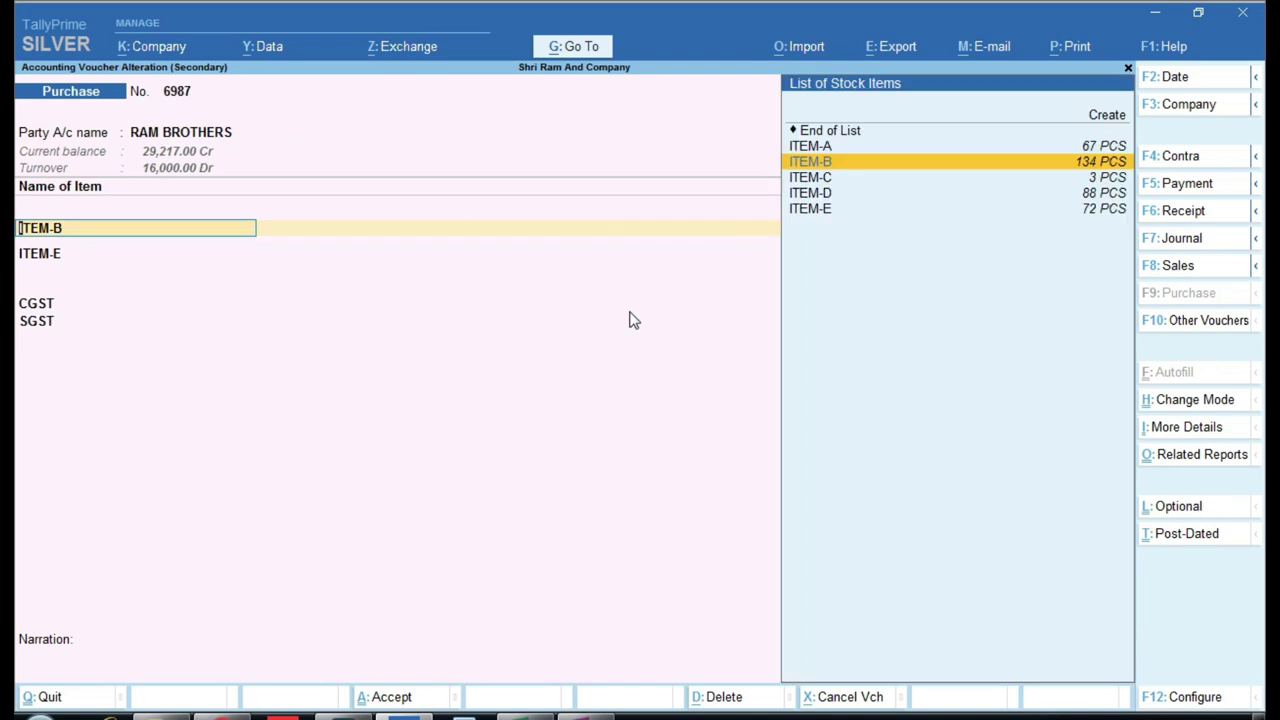
key("Return")
key("Return")
key("Return")
key("Return")
key("Return")
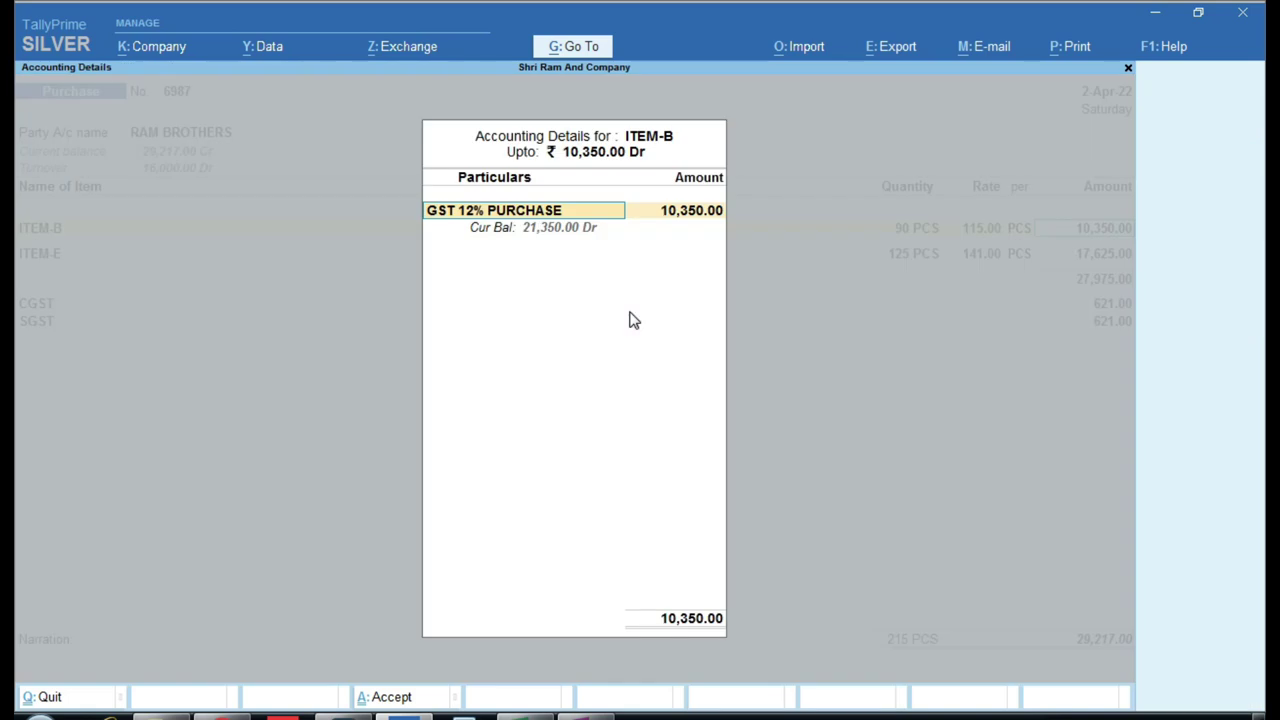
key("Return")
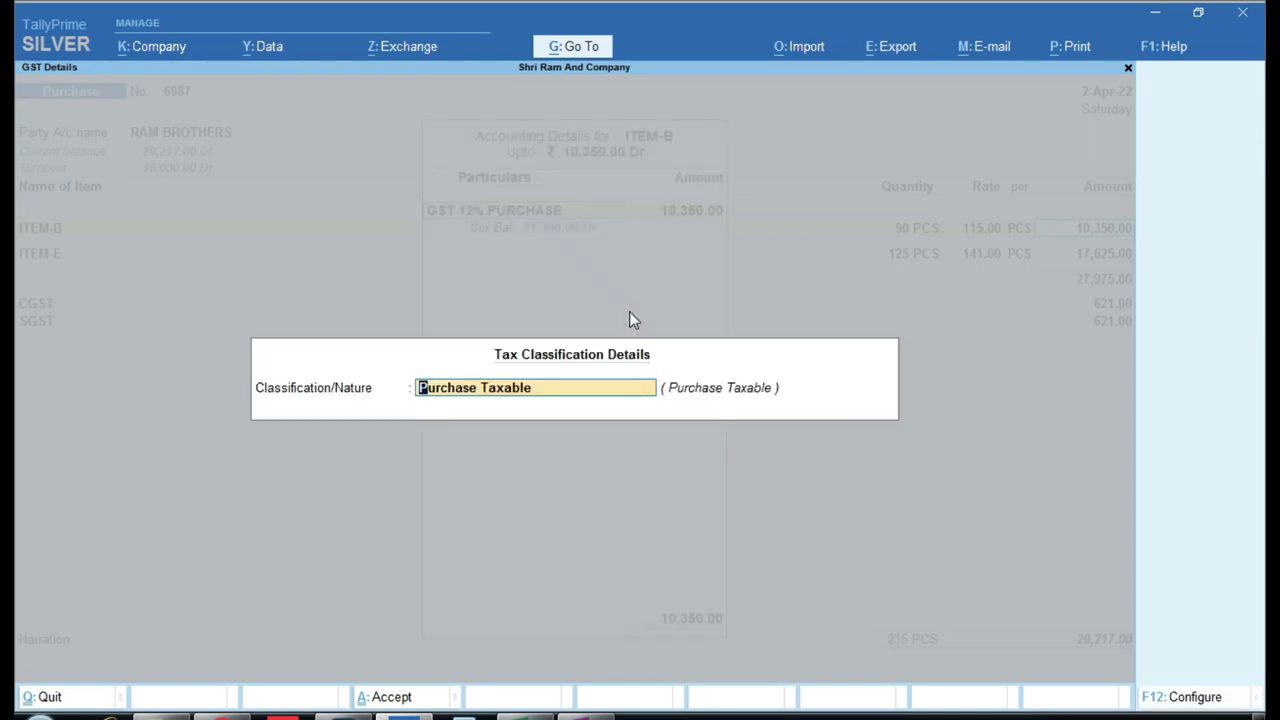
Keep ITEM-B's tax classification and examine the ITEM-E line through to its purchase ledger allocation and tax classification
key("Return")
key("Return")
key("Return")
key("Return")
key("Return")
key("Return")
key("Return")
key("Return")
key("Return")
key("Return")
key("Return")
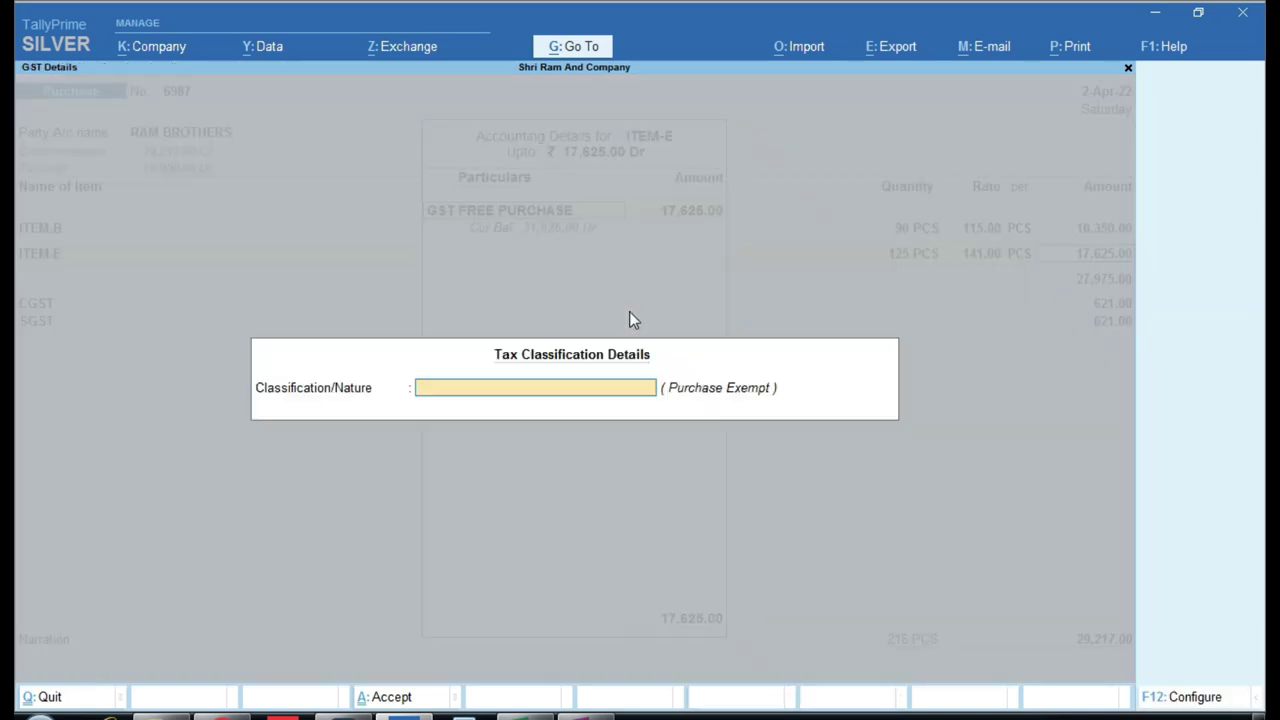
Keep the remaining ITEM-E and tax entries, save the purchase voucher and return to the Day Book
key("Return")
key("Return")
key("Return")
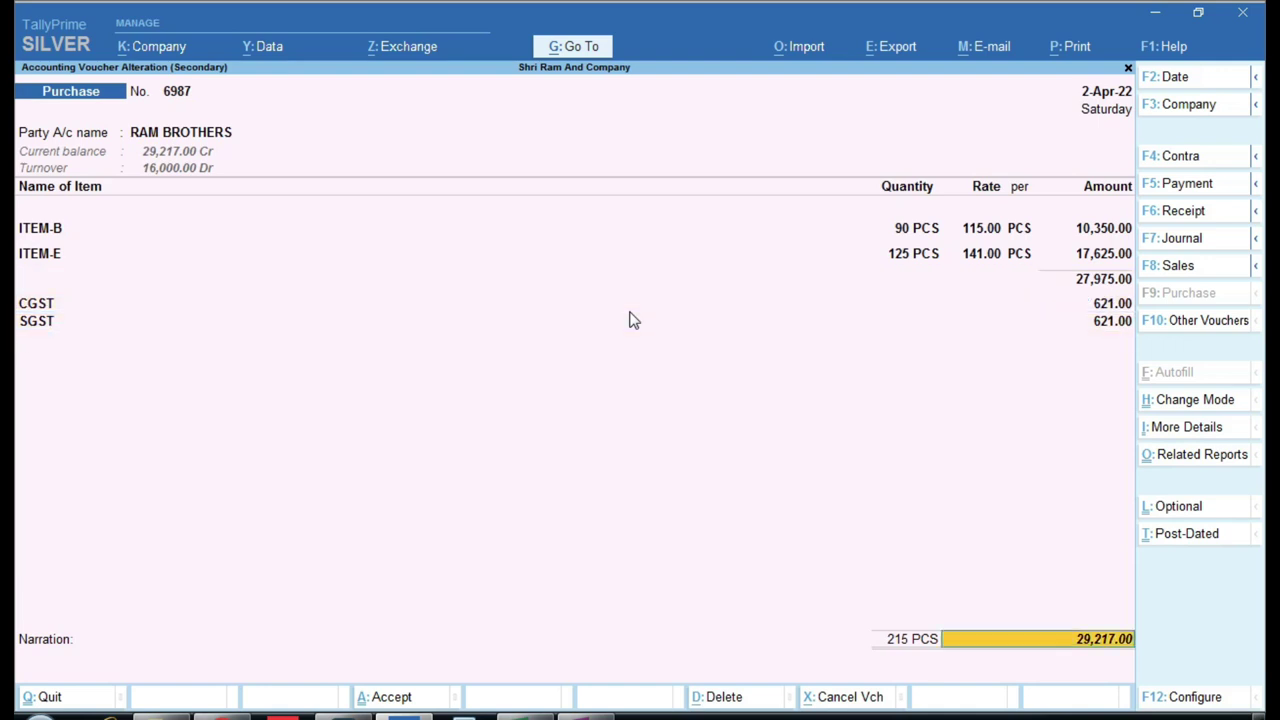
key("Return")
key("Return")
key("Return")
key("Return")
key("Return")
key("Return")
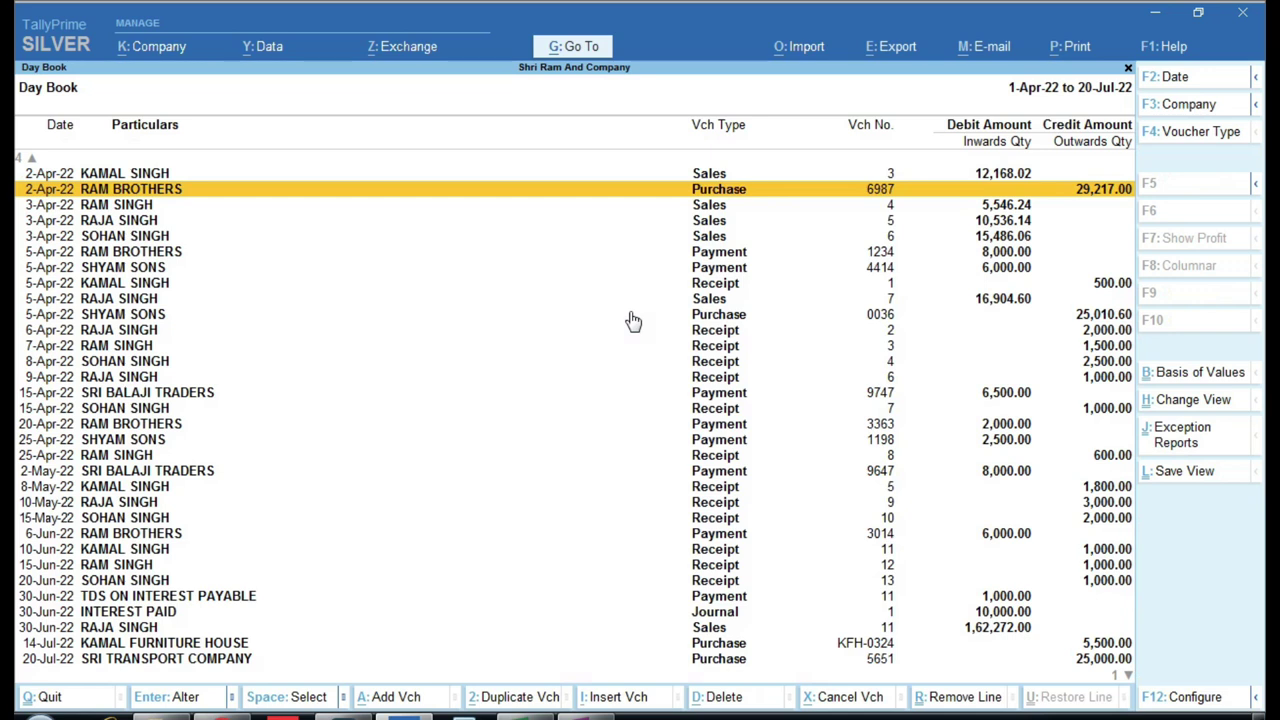
Open the first 3-Apr-22 sales voucher from the Day Book and go to the rate on its ITEM-A line
key("Down")
key("Return")
key("Return")
key("Return")
key("Return")
key("Return")
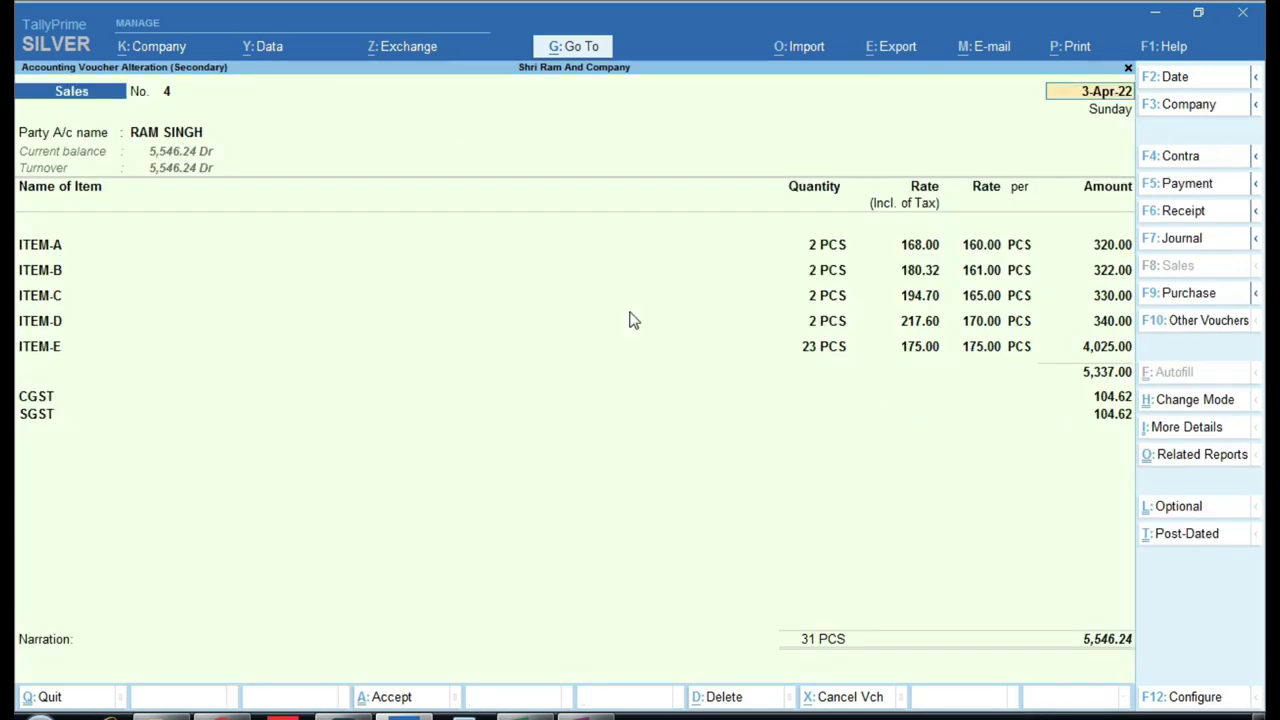
key("Return")
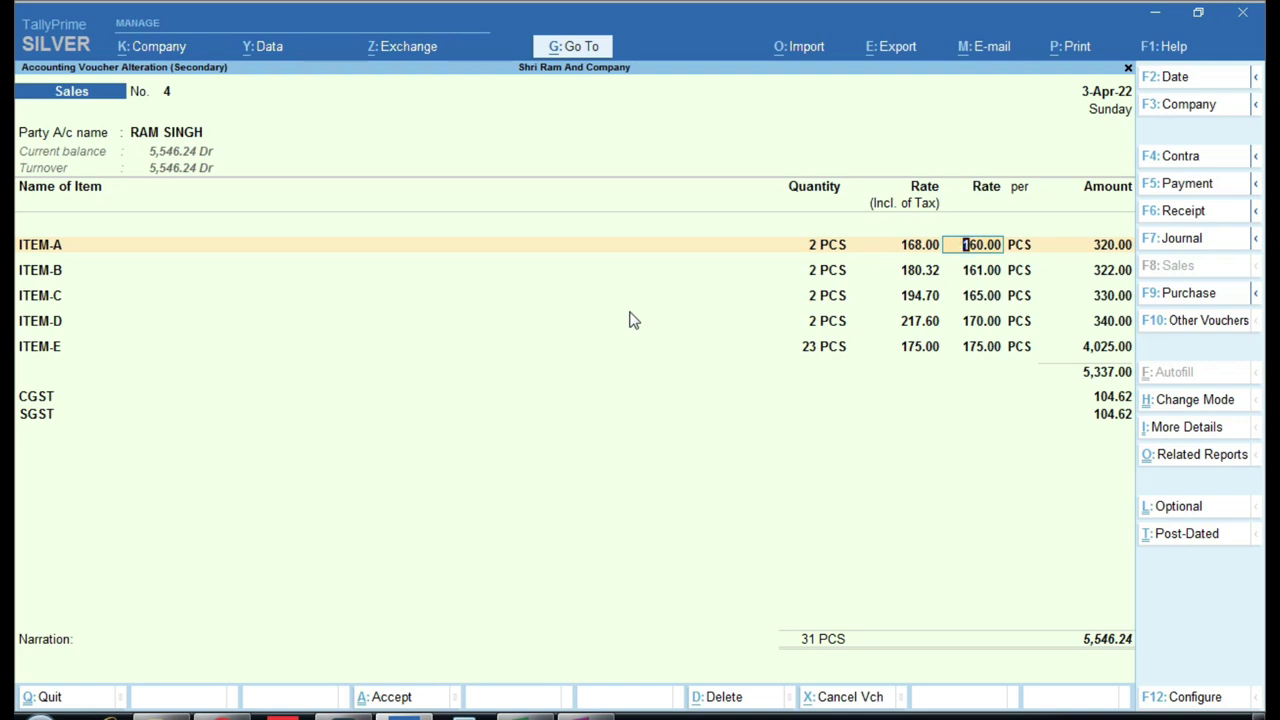
Leave the sales voucher without changes and return to the Gateway of Tally
key("Escape")
key("Escape")
key("Escape")
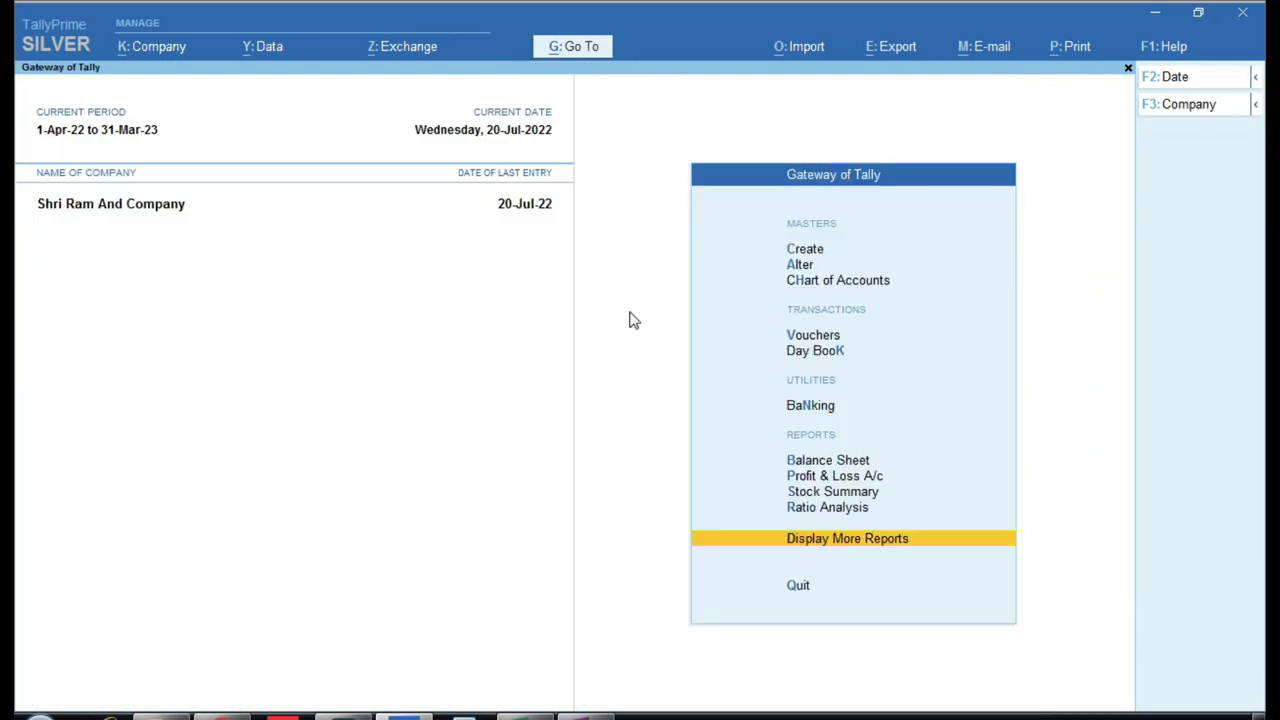
key("Escape")
key("Escape")
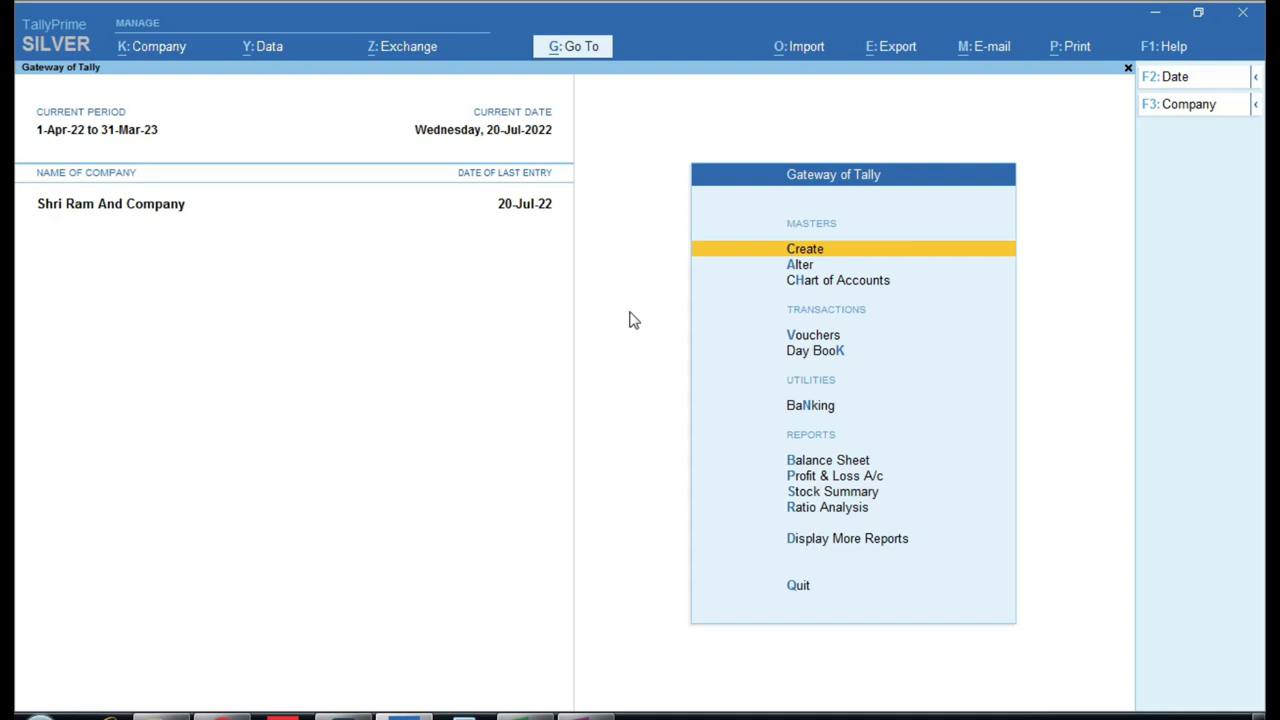
Switch to the Excel worksheet and replace the GOODS text in merged cell B13 with SERVICE
left_click(525, 716)
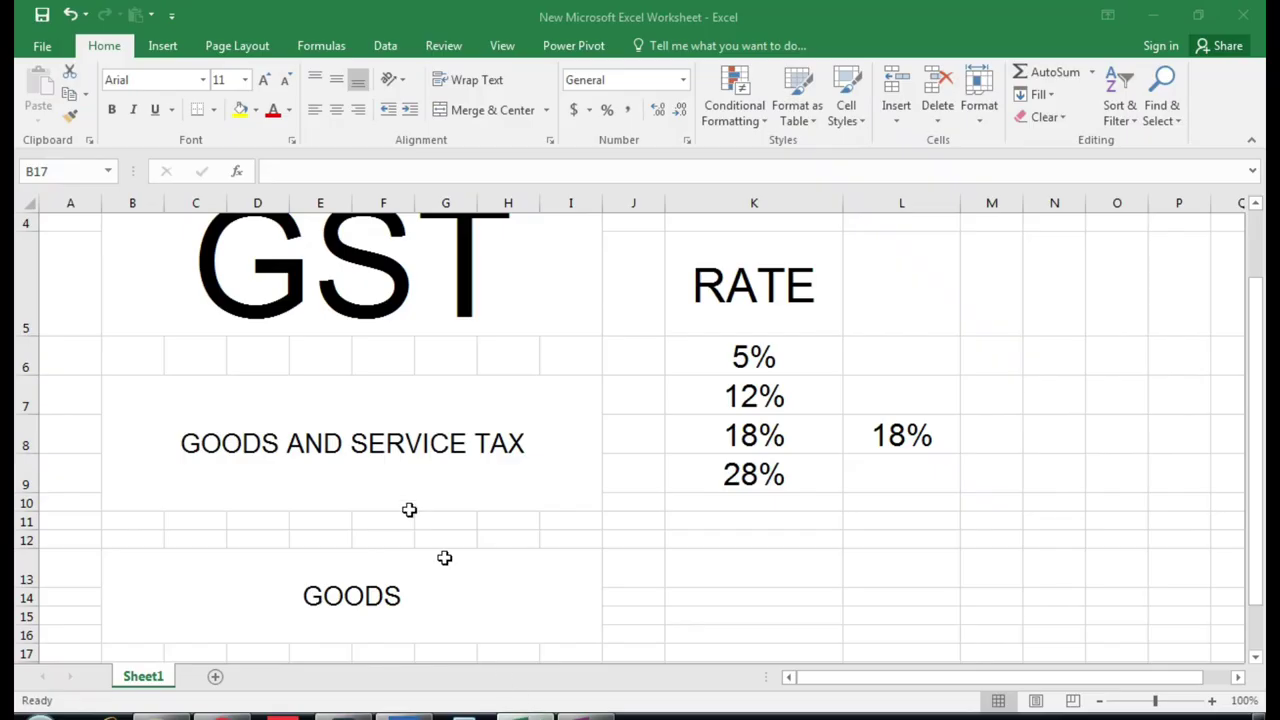
left_click(255, 445)
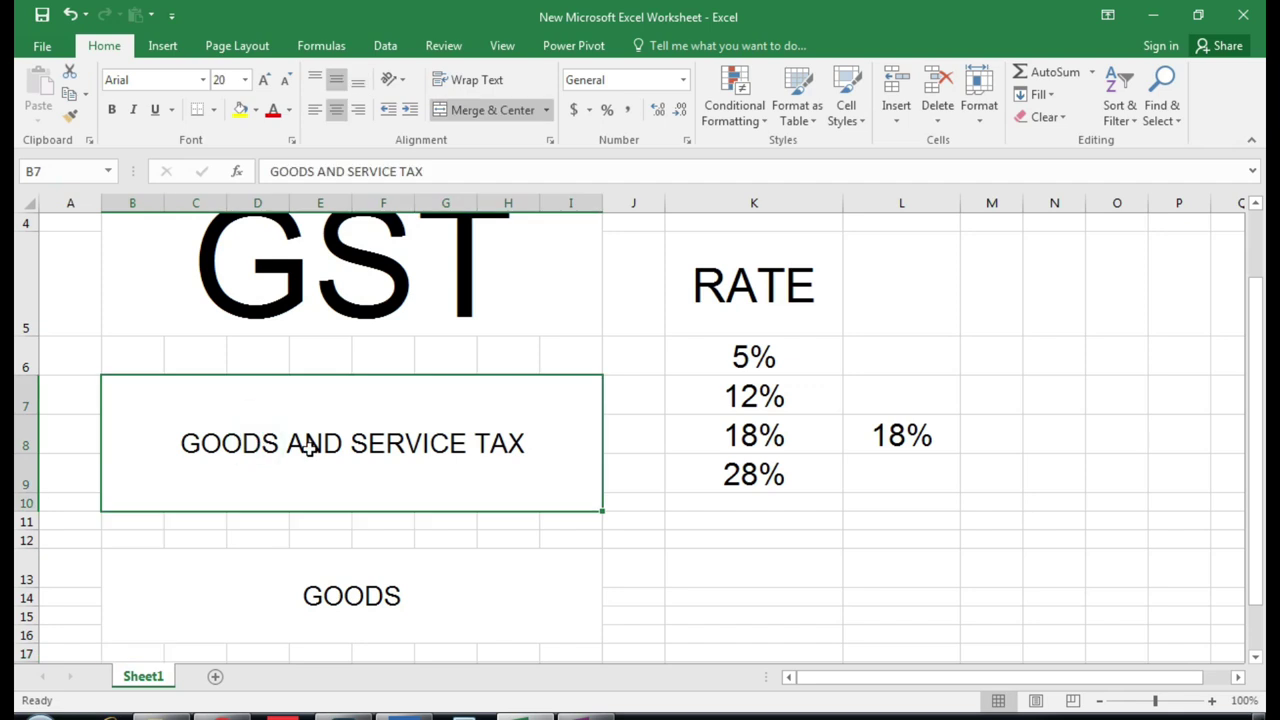
scroll(312, 450, "down", 2)
left_click(337, 452)
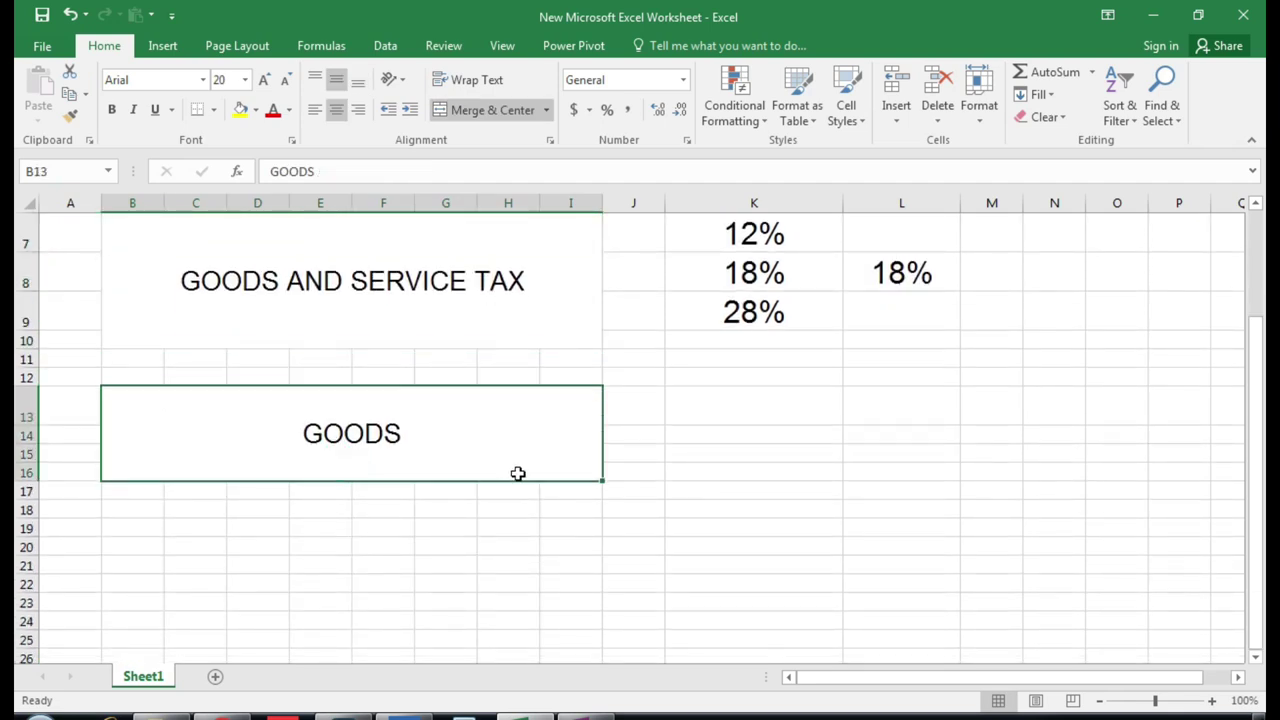
type("SERVIC")
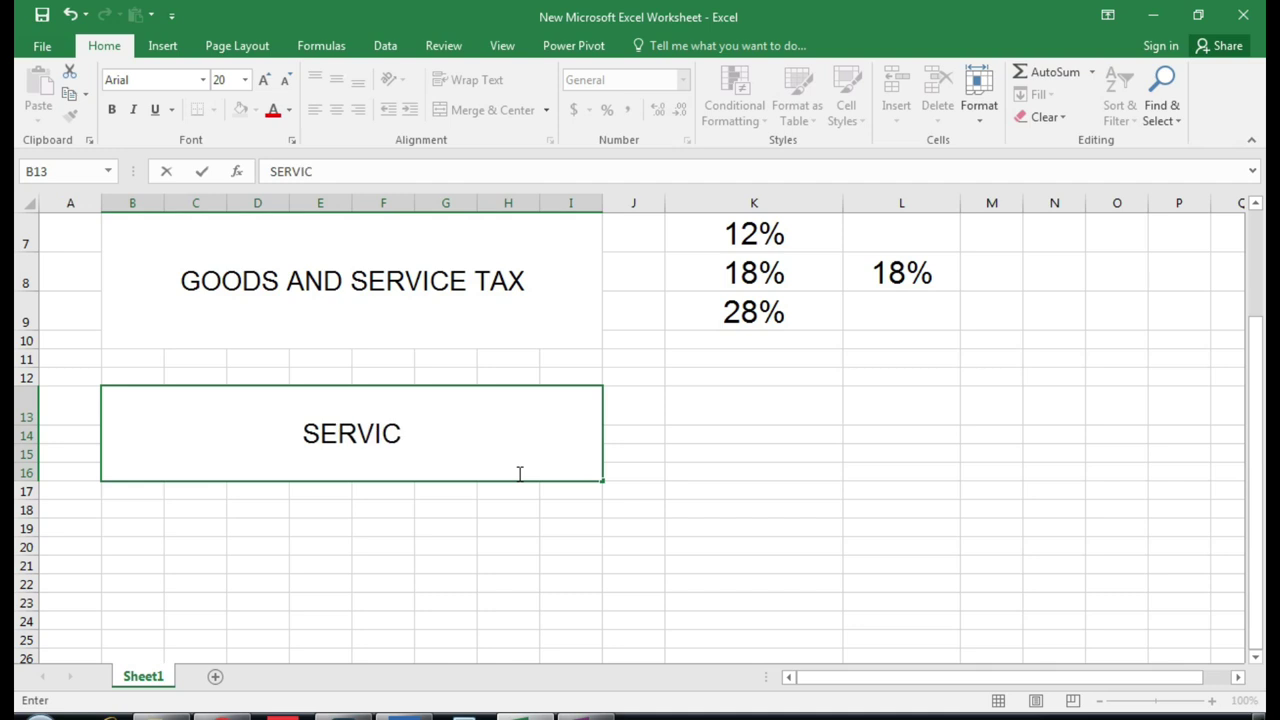
type("E")
key("Return")
left_click(518, 473)
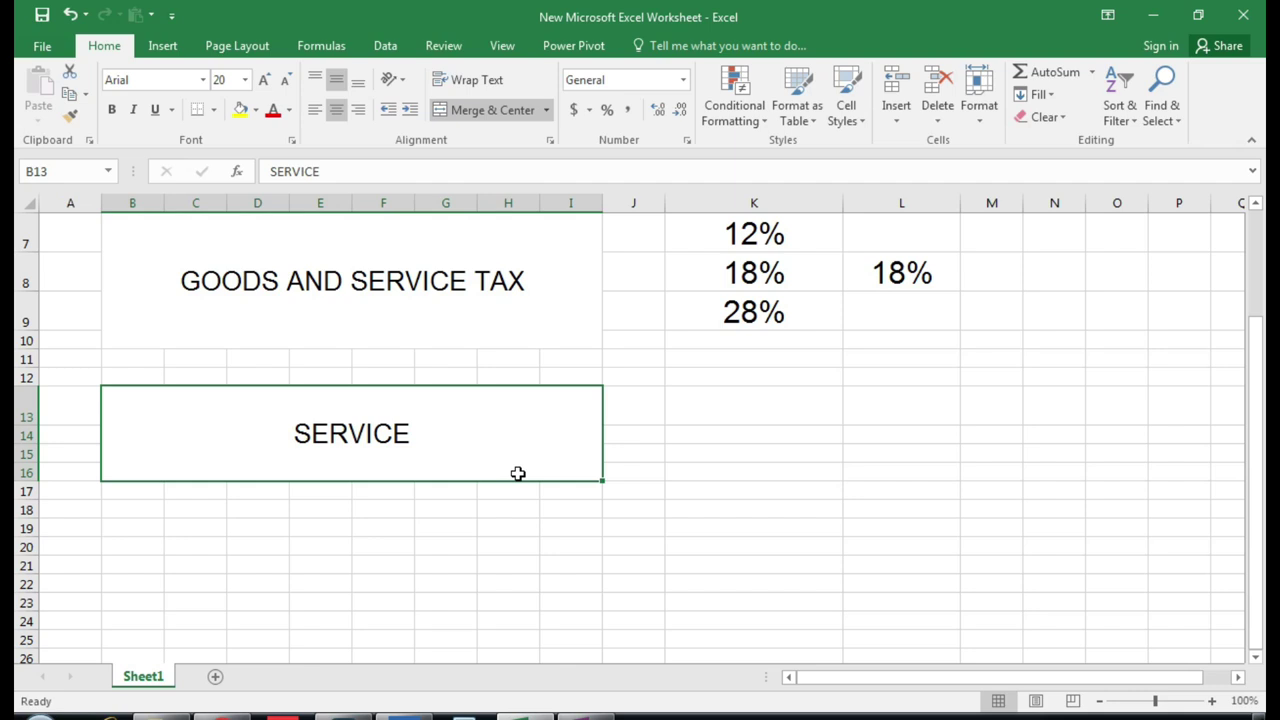
key("Right")
key("Up")
key("Up")
key("Up")
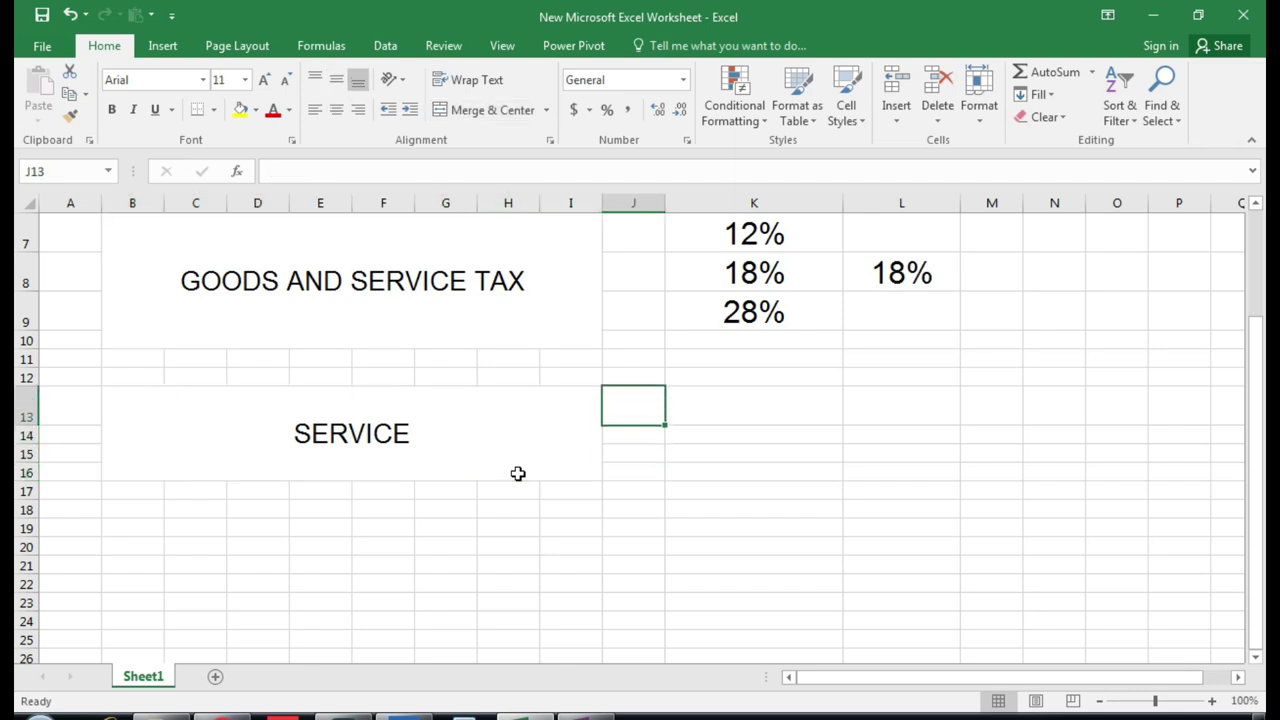
key("Right")
type("500")
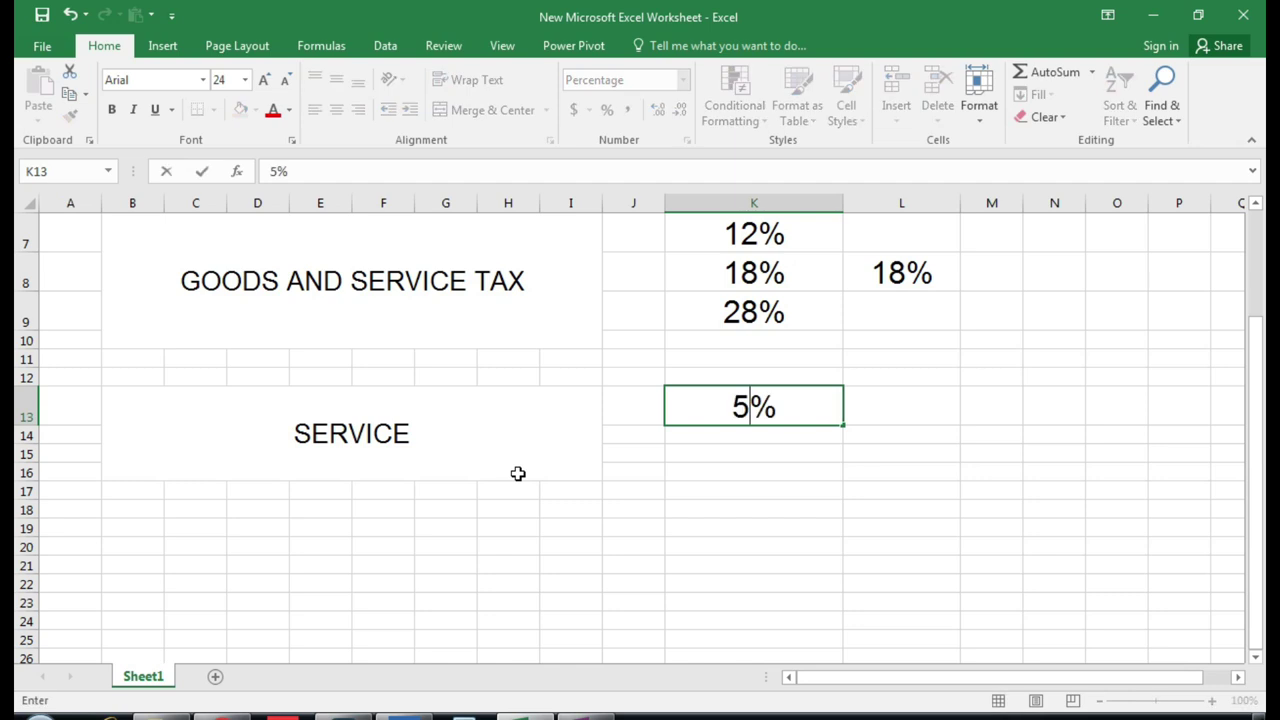
type("0")
key("Escape")
Enter the service amount 5000 in L13 and calculate 9% of it in L14 with the formula +L13*9/100
key("Right")
type("5000")
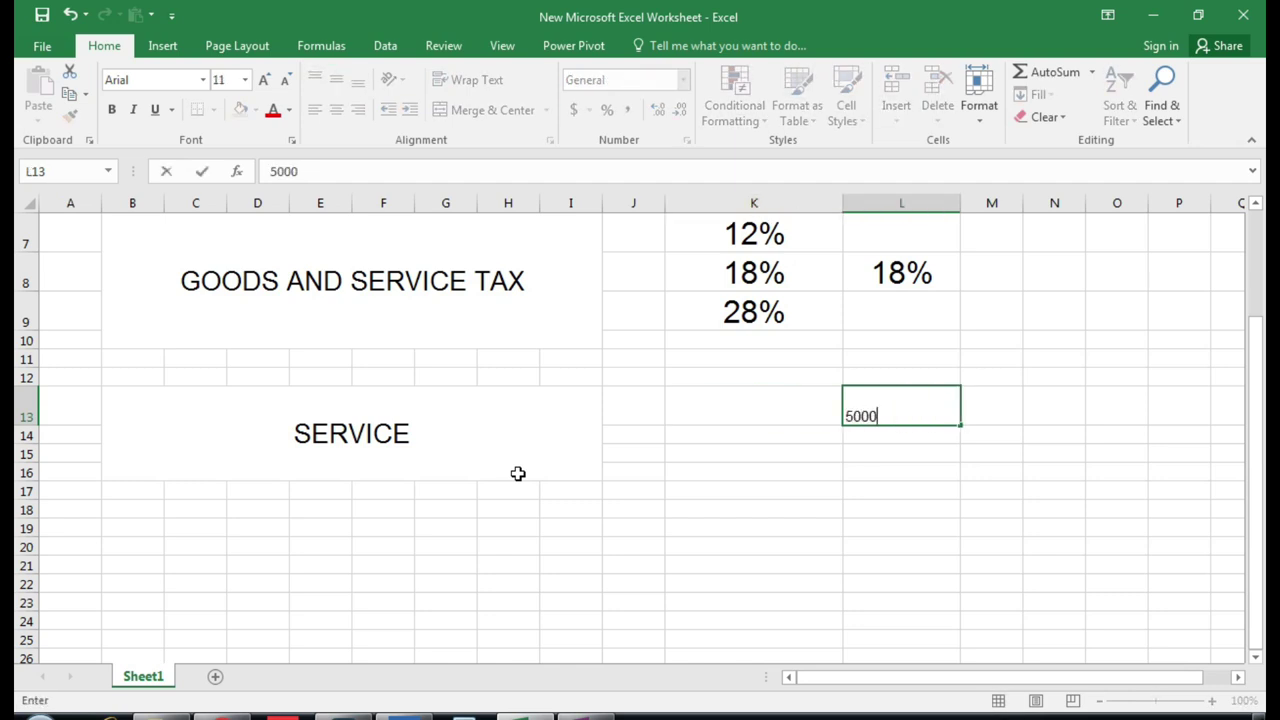
key("Return")
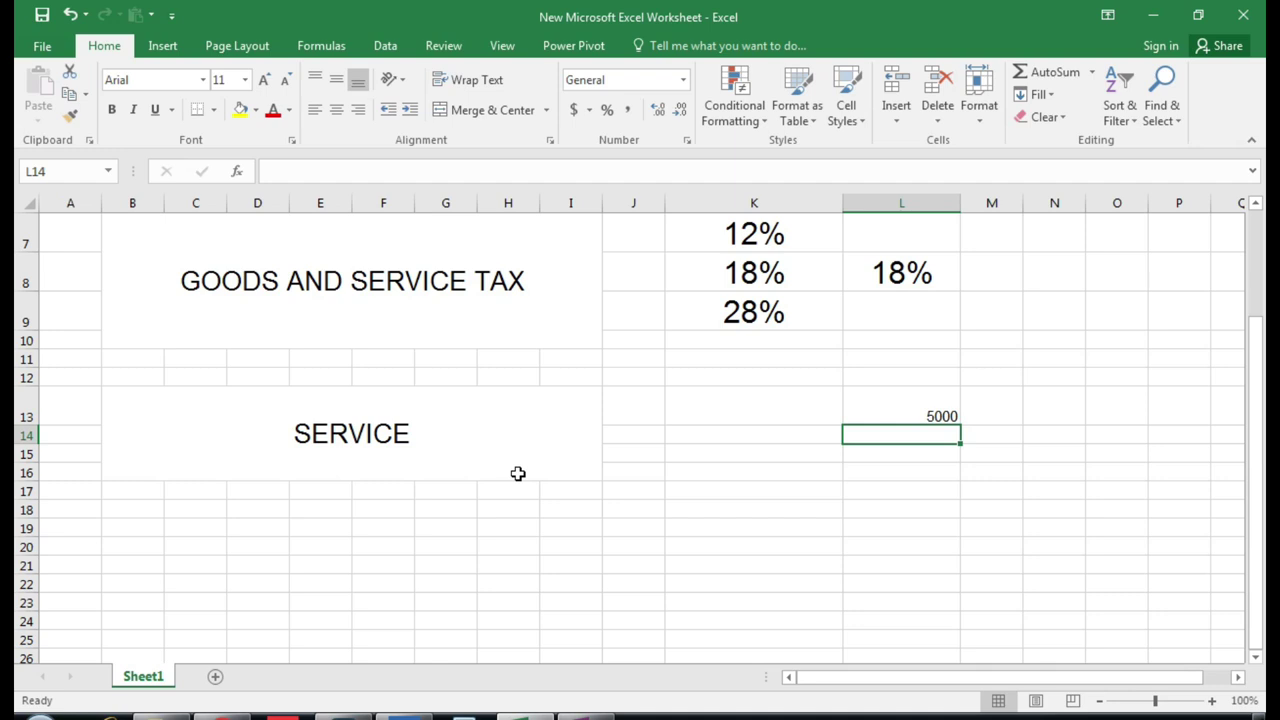
type("+")
key("Up")
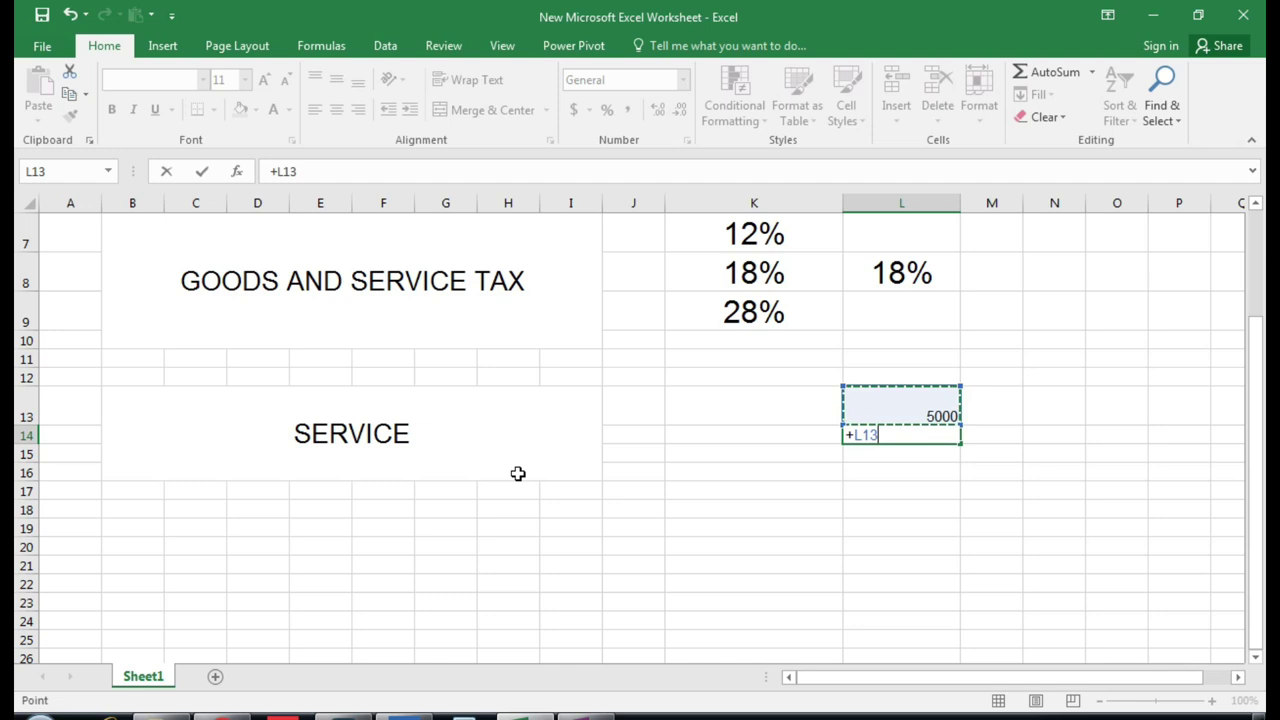
type("*9/100")
key("Return")
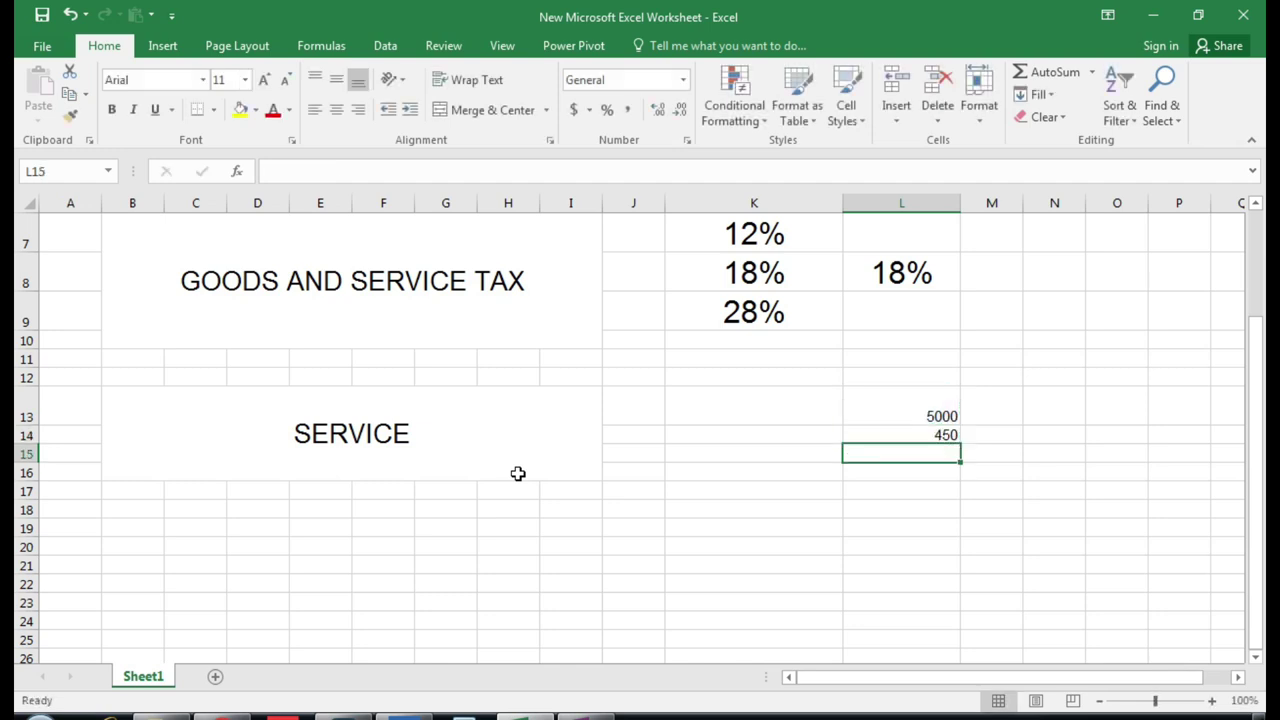
key("Up")
key("Down")
type("+")
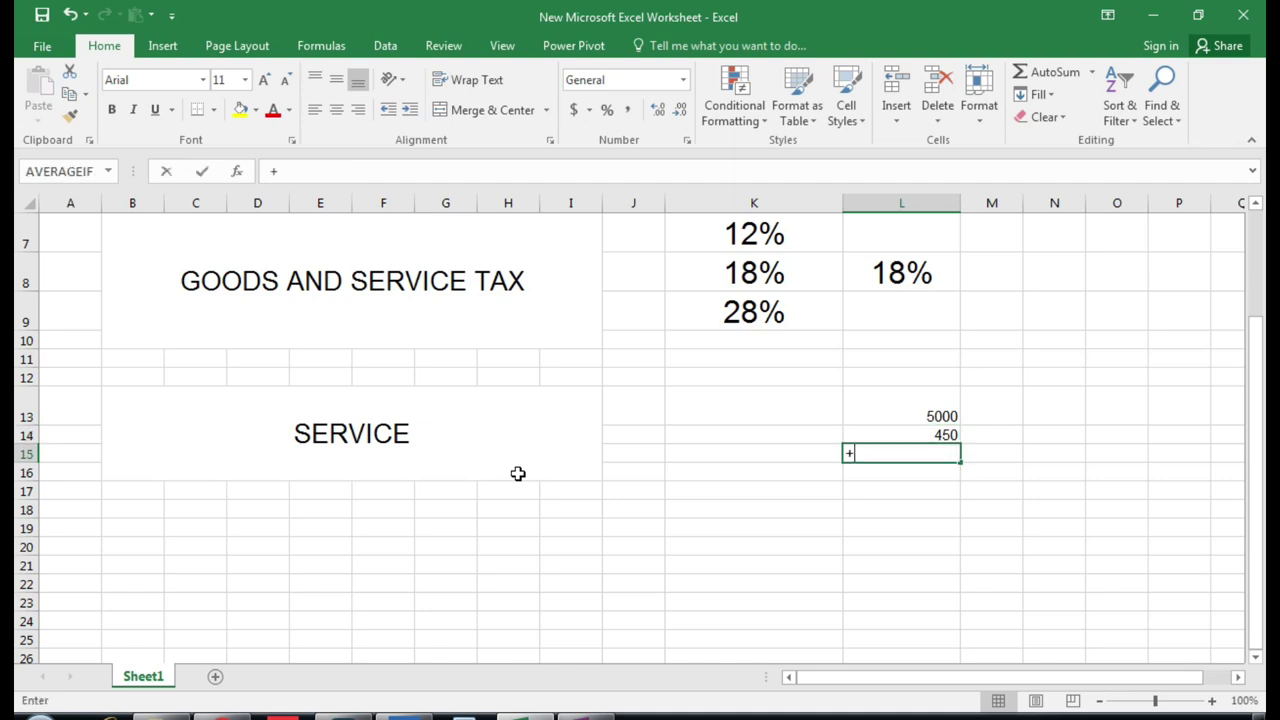
key("Up")
key("Up")
type("*")
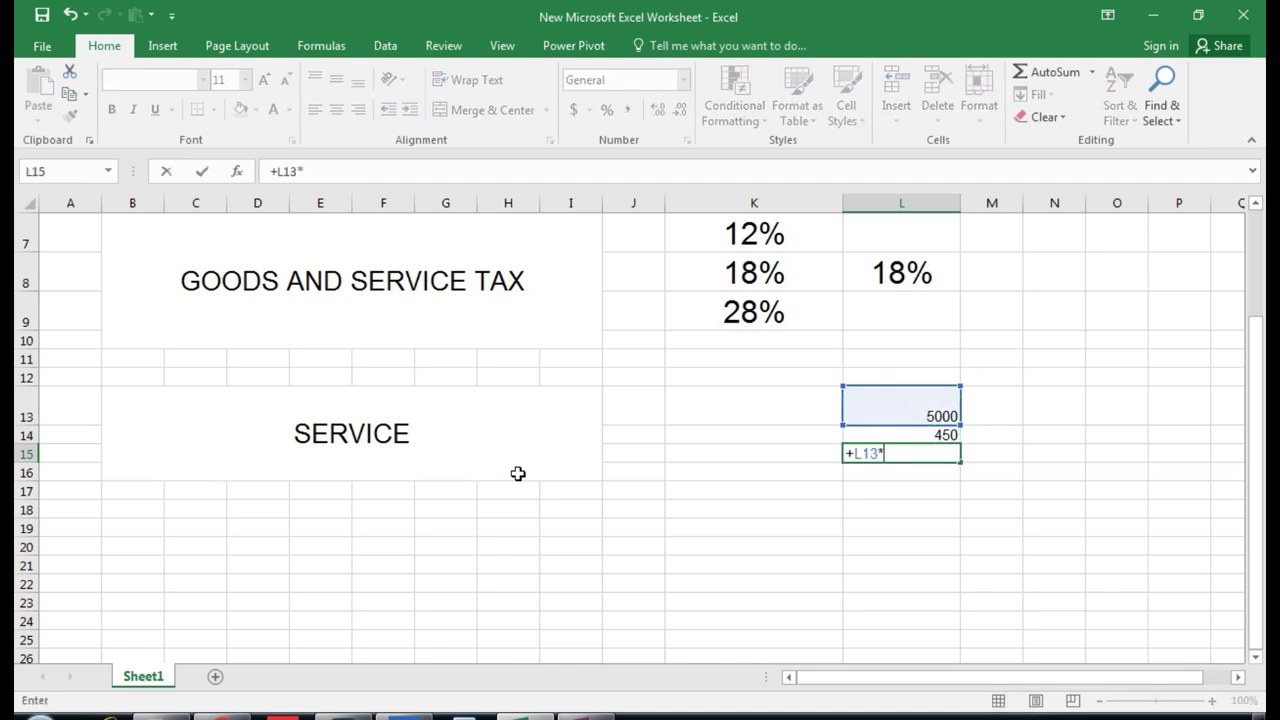
type("9/10")
key("BackSpace")
key("BackSpace")
key("BackSpace")
key("BackSpace")
key("BackSpace")
key("Escape")
Enter 450 in L15 as the second tax amount
key("Return")
key("Up")
type("450")
key("Return")
Total the service amount and both tax amounts in L16 with the formula +L15+L14+L13
type("+")
key("Up")
type("+")
key("Up")
key("Up")
type("+")
key("Up")
key("Up")
key("Up")
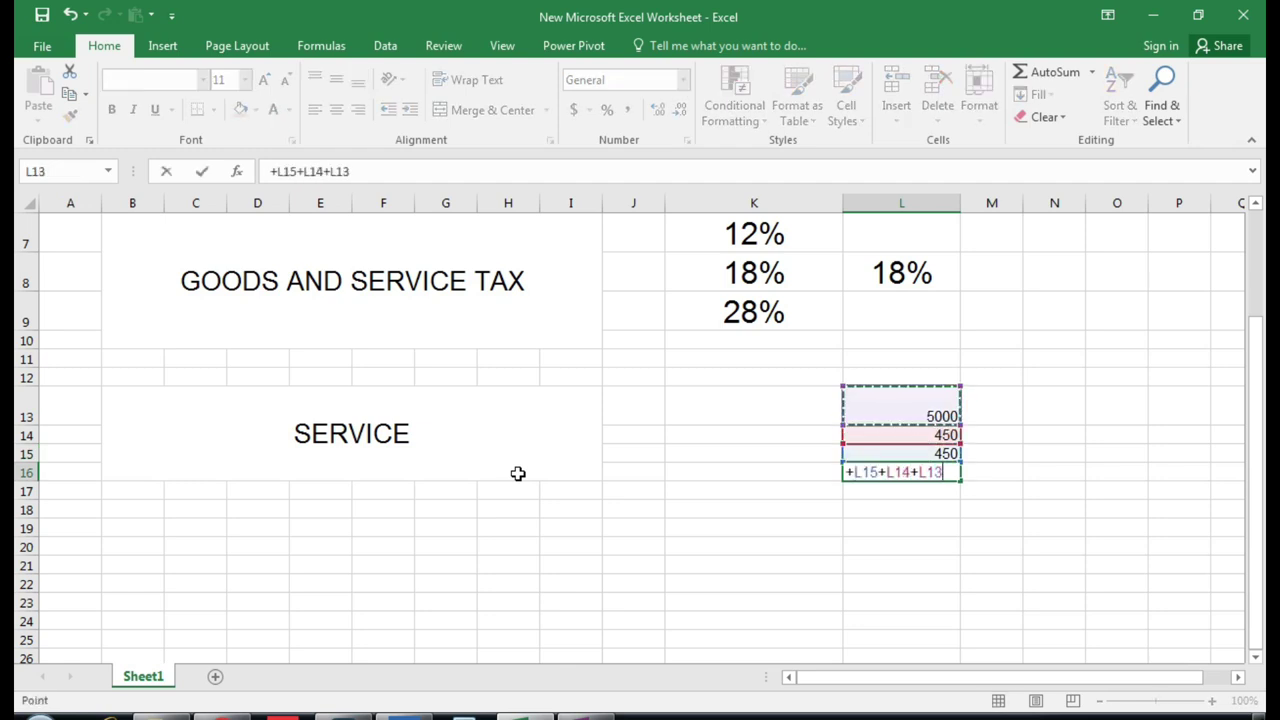
key("Return")
key("Up")
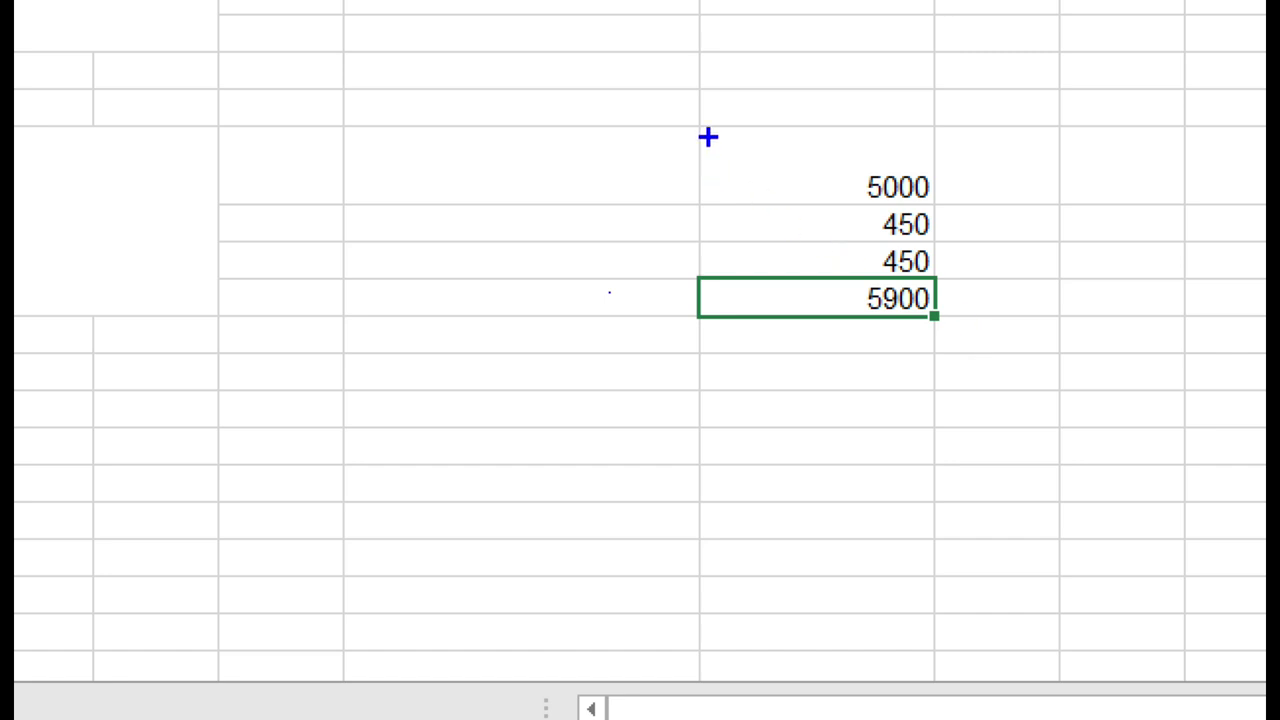
mouse_move(708, 126)
left_mouse_down()
mouse_move(841, 212)
mouse_move(938, 206)
left_mouse_up()
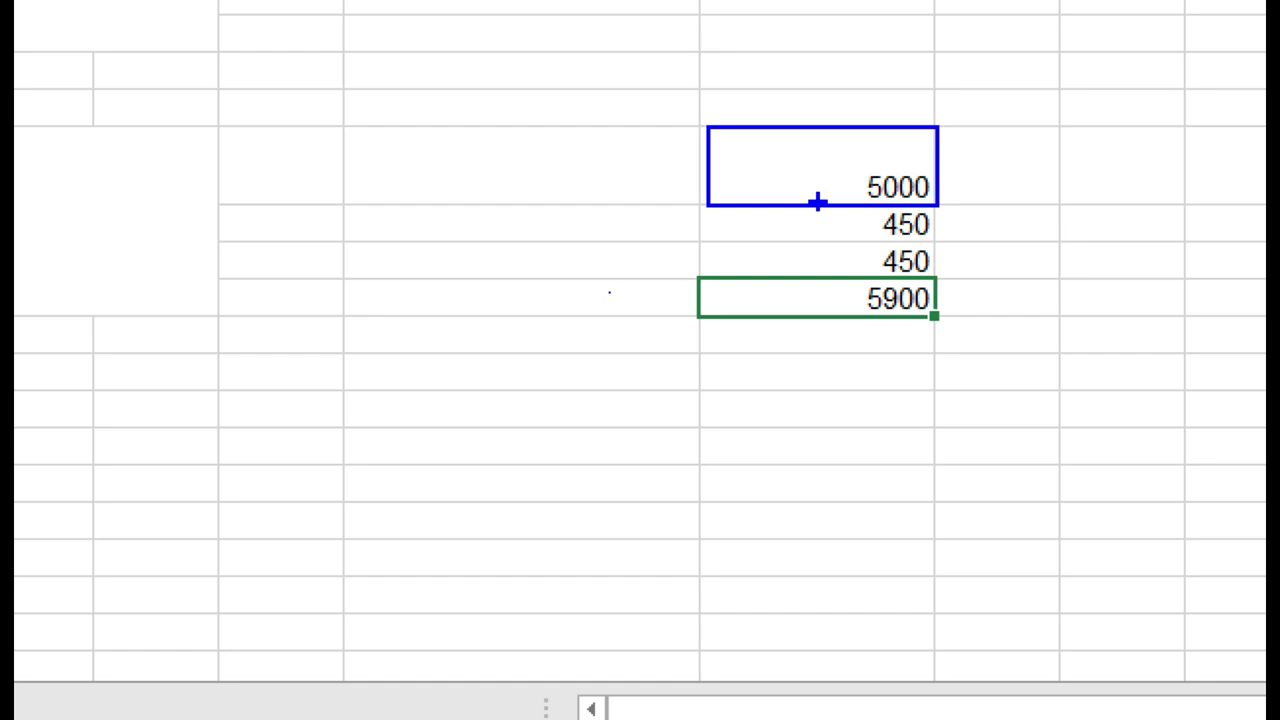
left_click_drag(830, 205, 937, 281)
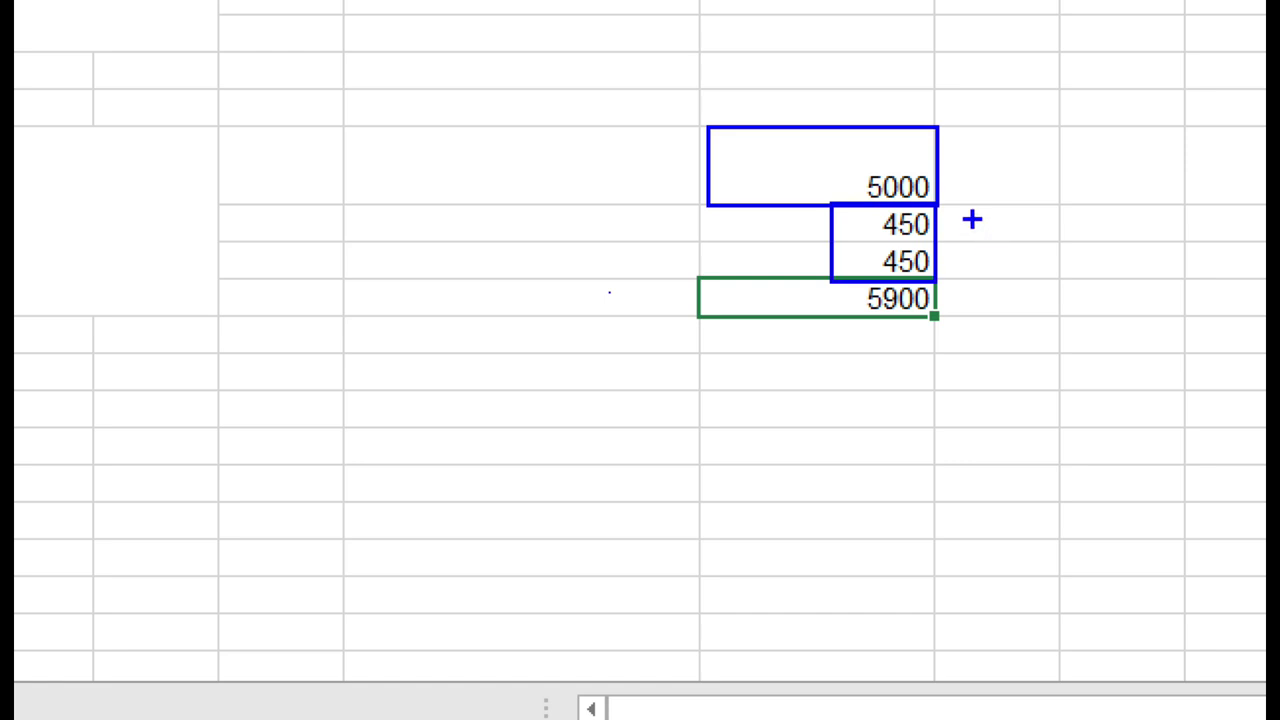
left_click_drag(972, 220, 1094, 159)
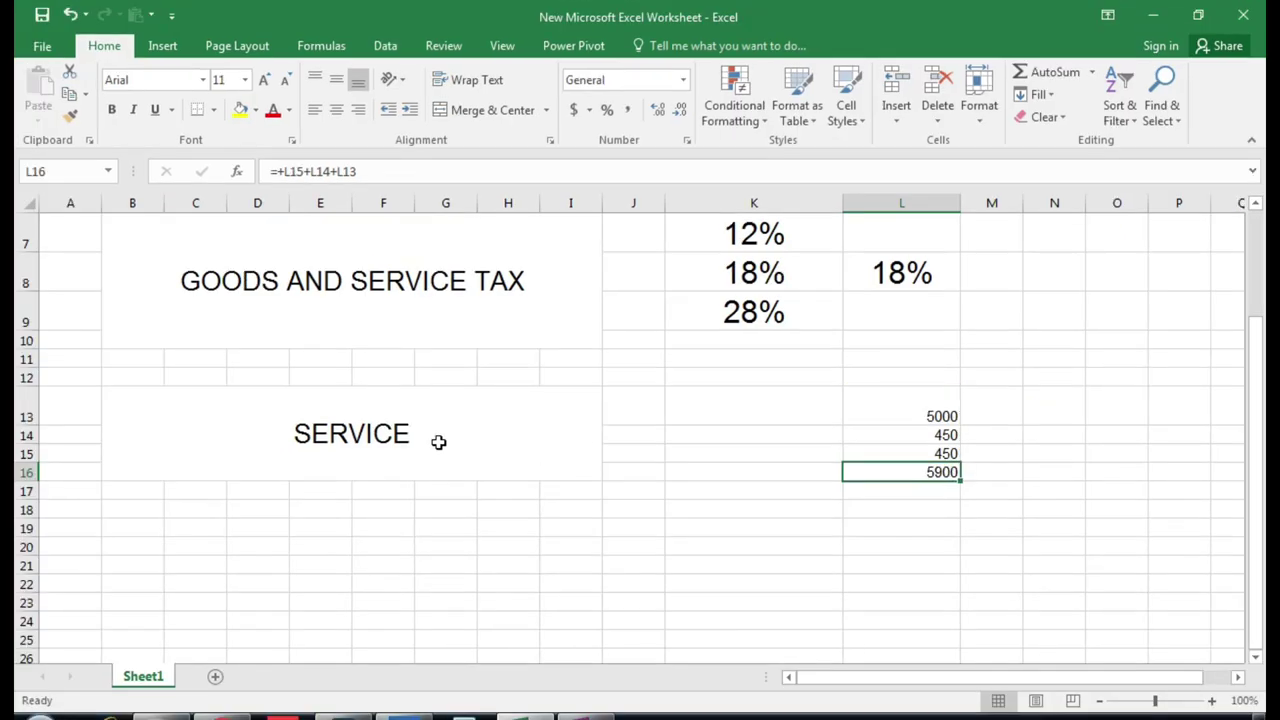
Switch to TallyPrime and start a new company named SERVICE COMPANY with Rajasthan as its state
left_click(438, 441)
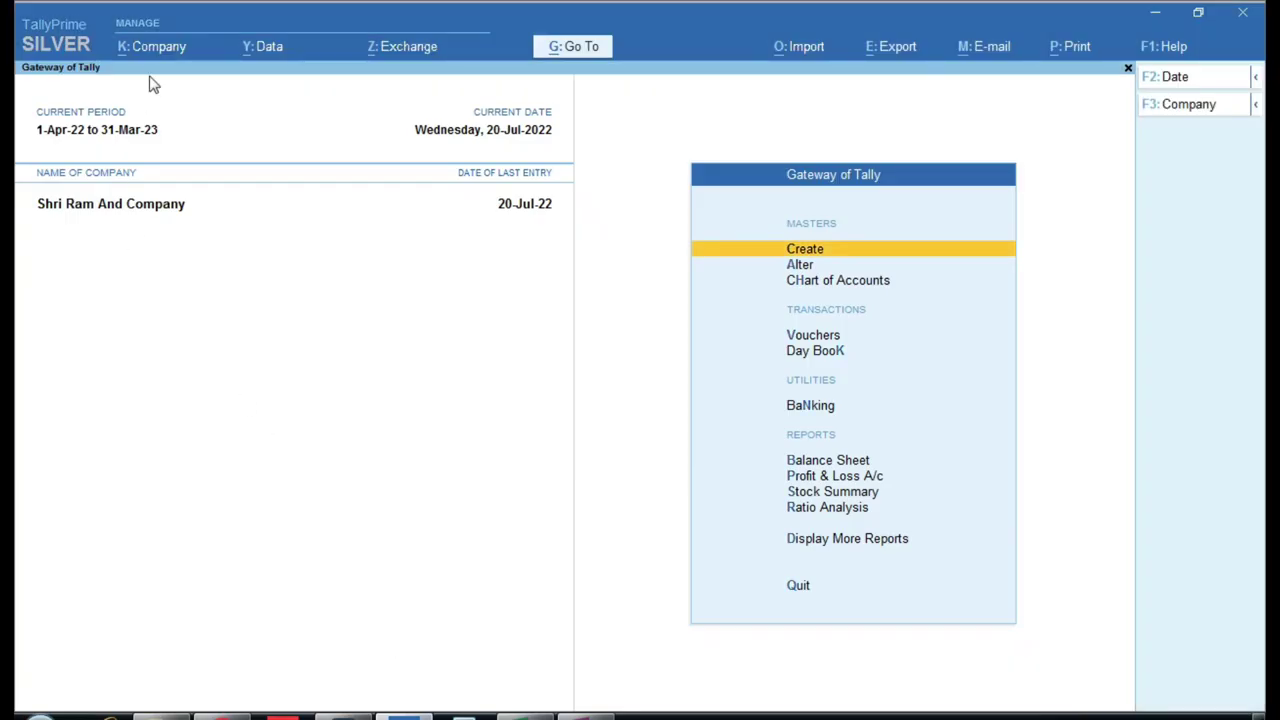
left_click(152, 50)
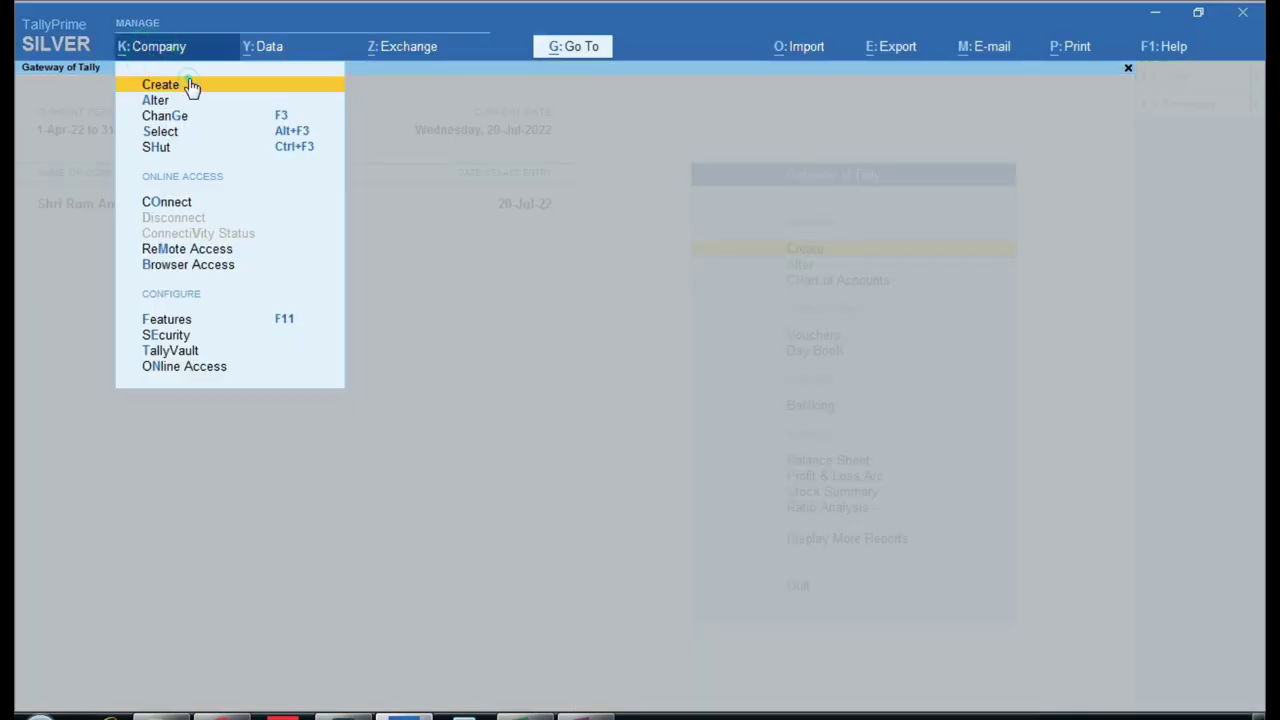
left_click(191, 87)
type("SER")
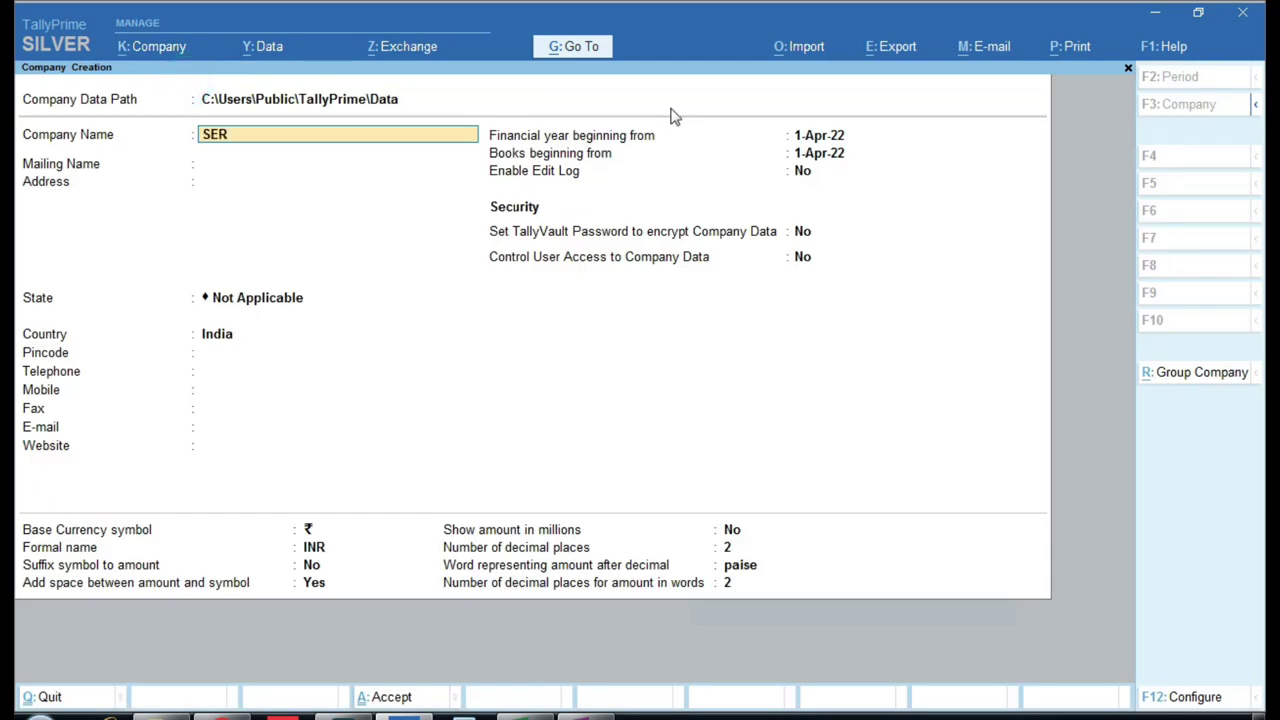
type("VICE COMPANY")
key("Return")
key("Return")
key("Return")
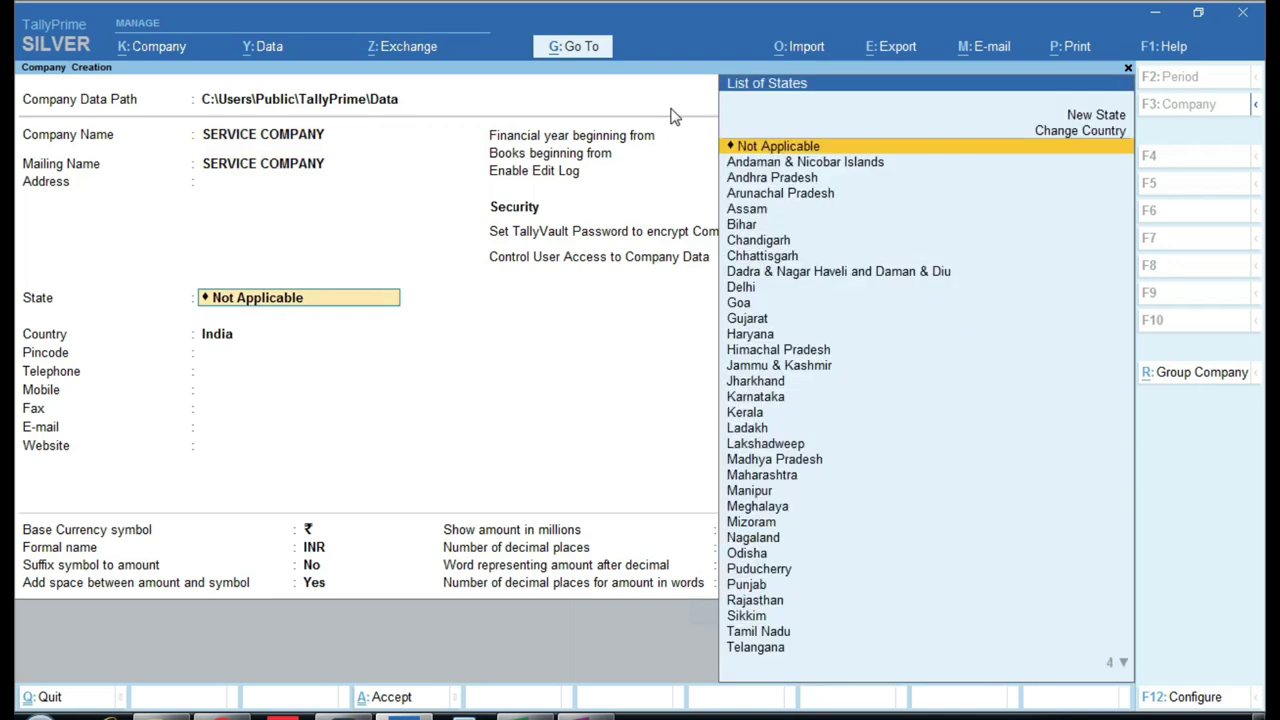
type("raj")
key("Return")
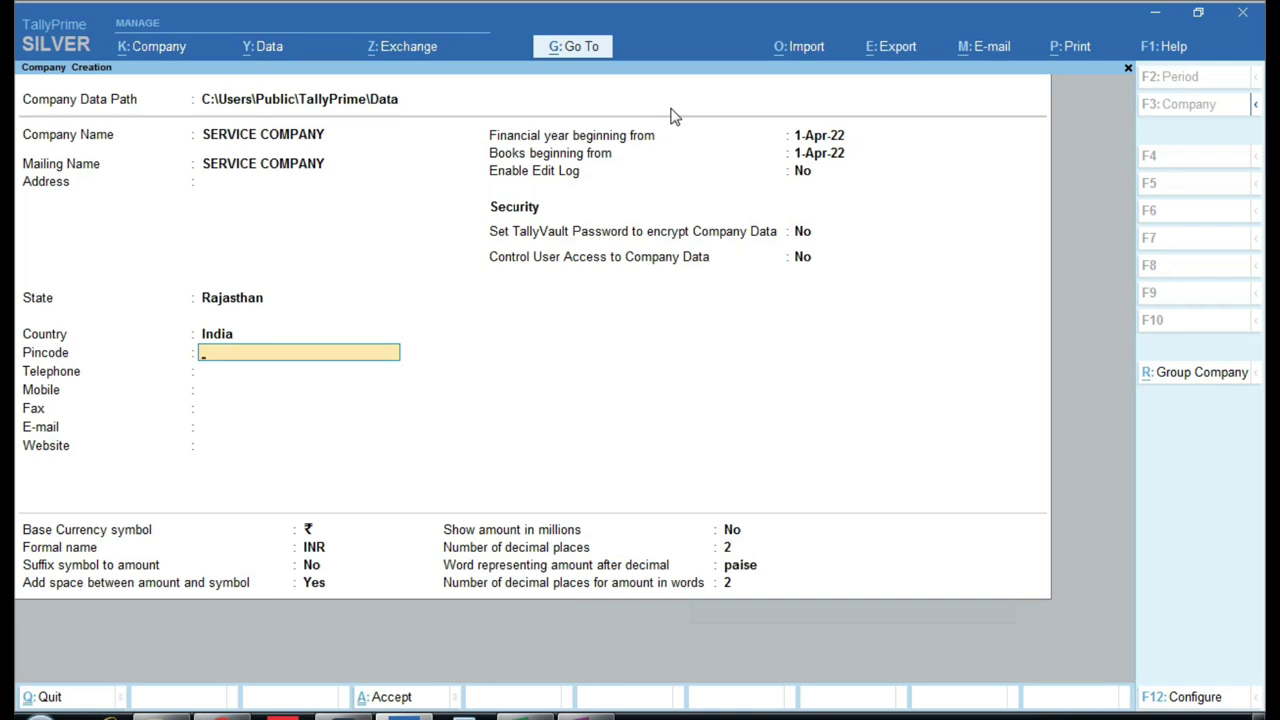
Keep the remaining company defaults, create the company and close its features screen without changes
key("Return")
key("Return")
key("Return")
key("Return")
key("Return")
key("Return")
key("Return")
key("Return")
key("Return")
key("Return")
key("Return")
key("Return")
key("Return")
key("Return")
key("Return")
key("Return")
key("Return")
key("Return")
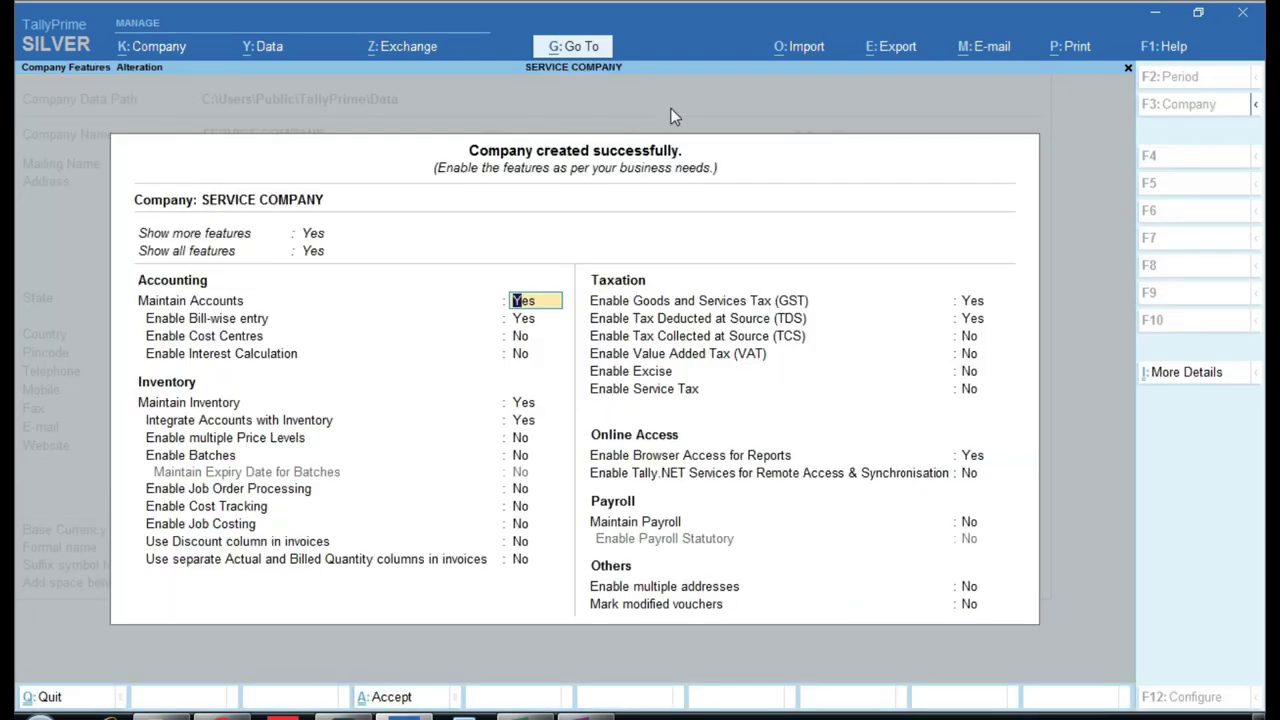
key("Escape")
key("Escape")
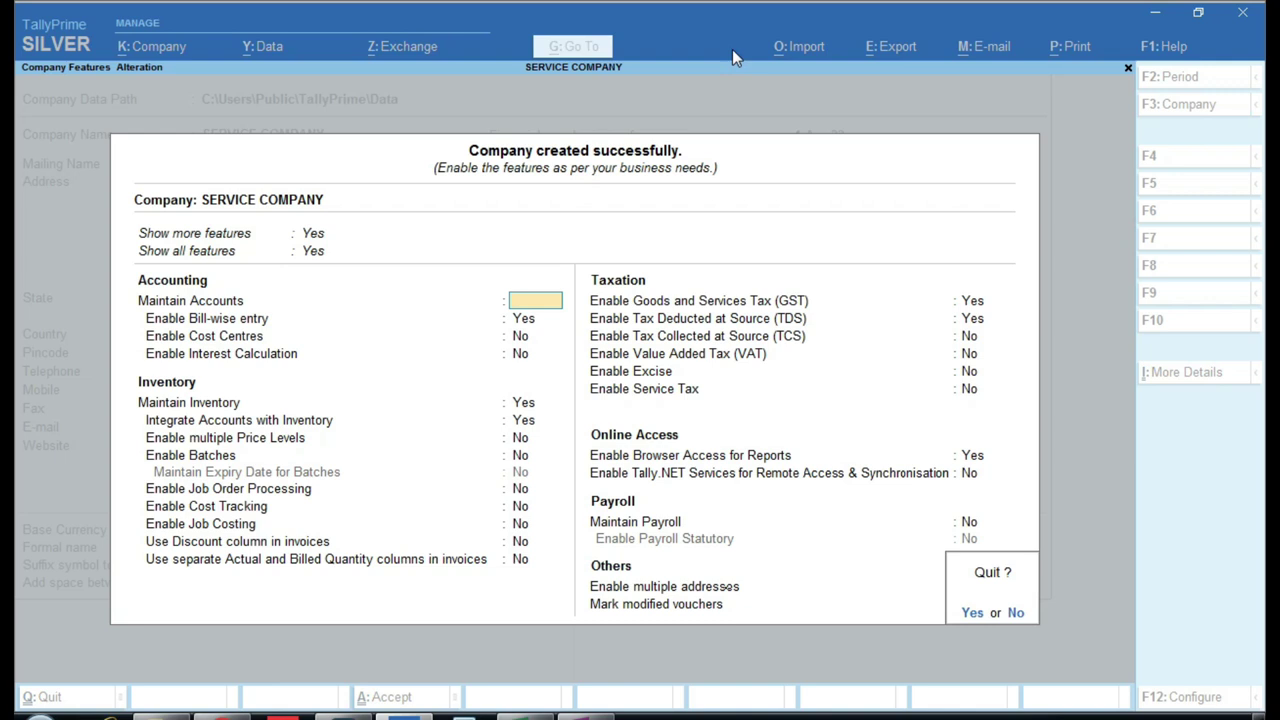
key("y")
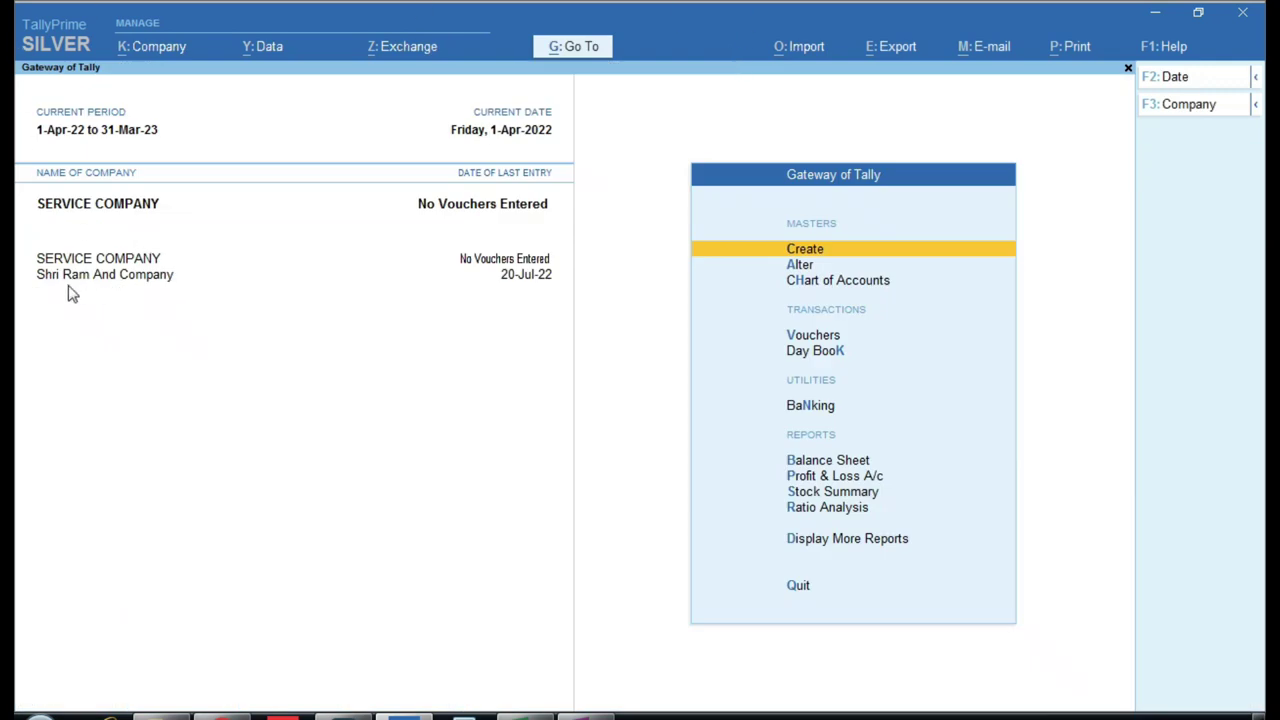
Shut Shri Ram And Company so that only SERVICE COMPANY stays loaded
left_click(163, 46)
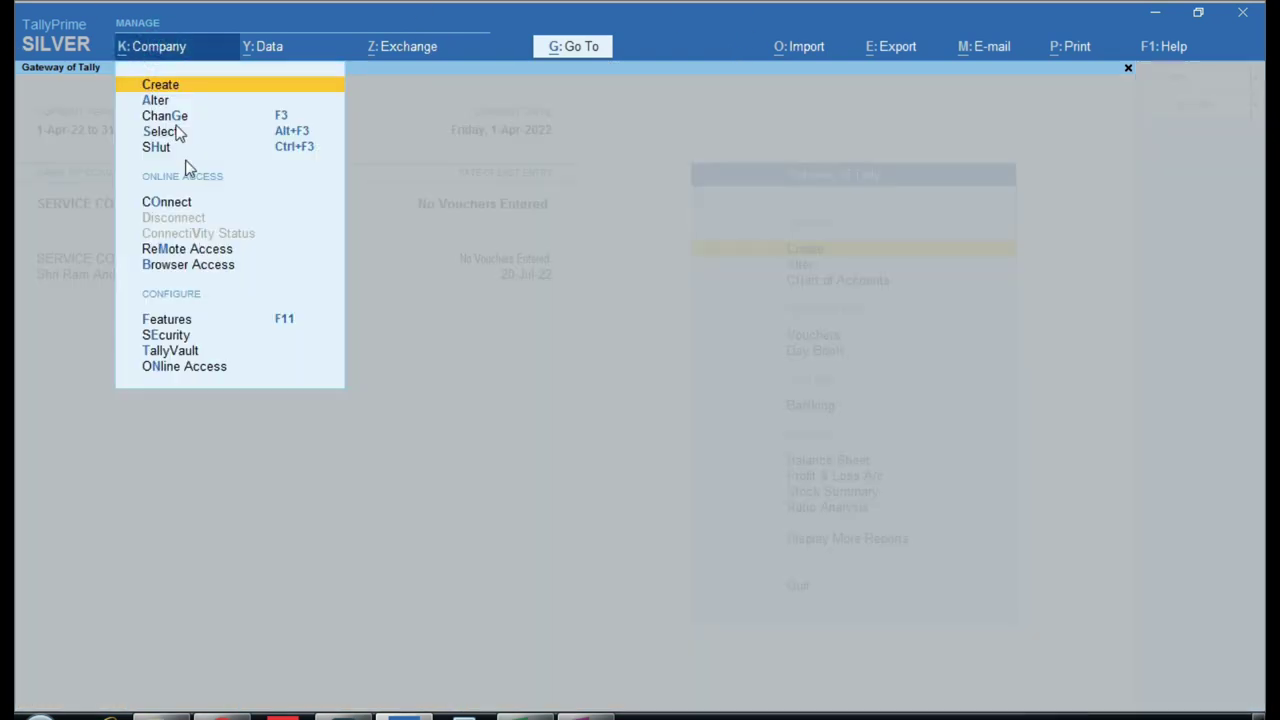
left_click(163, 150)
key("Down")
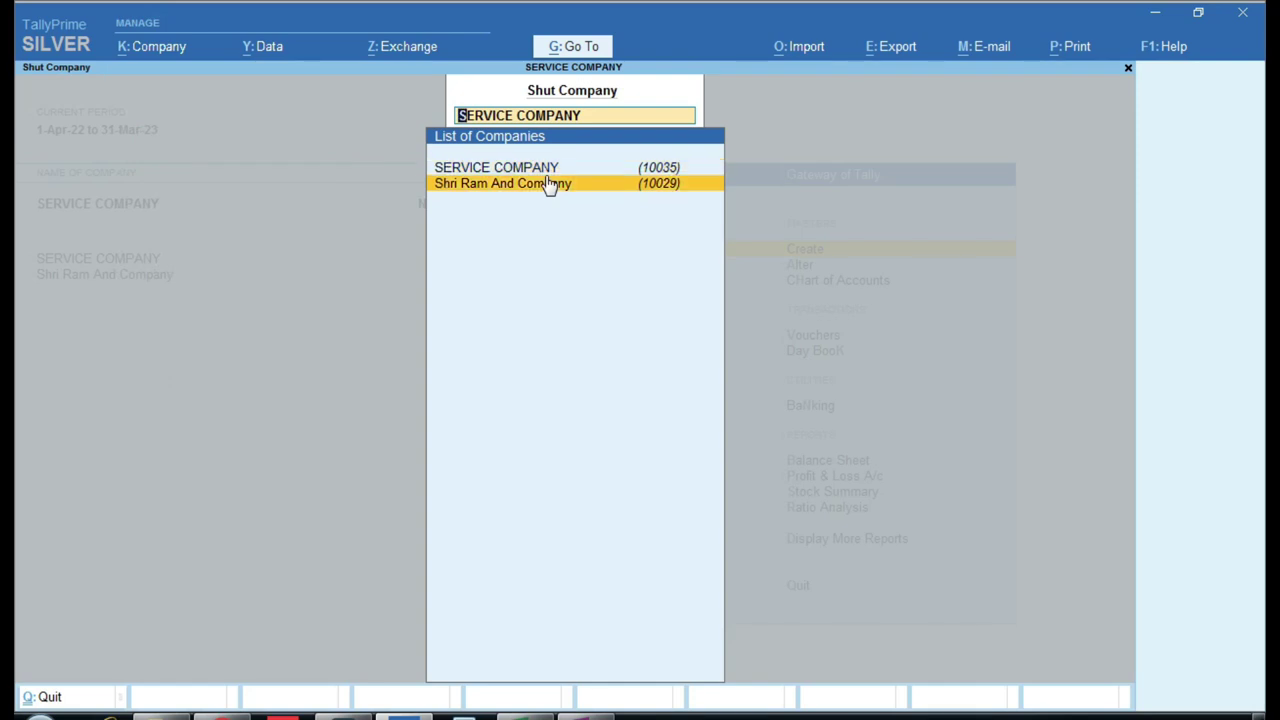
left_click(548, 184)
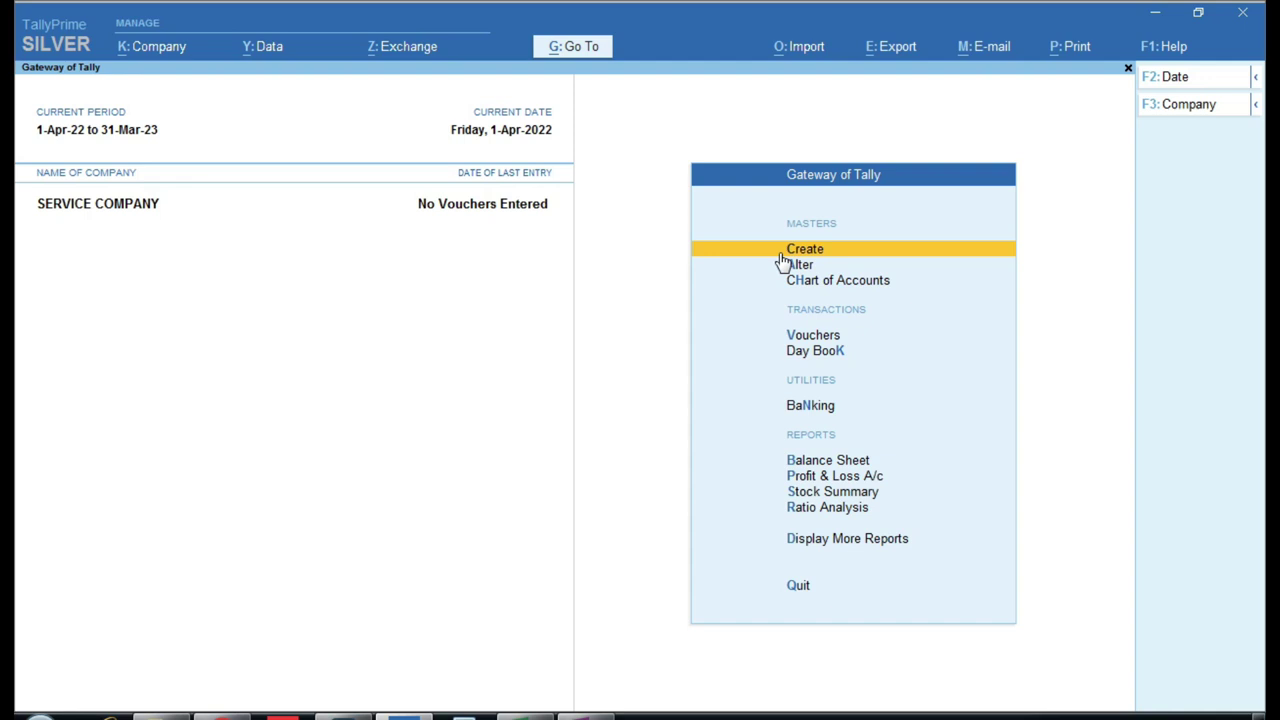
Open SERVICE COMPANY's features and go into its GST details with Goods and Services Tax set to Yes
key("F11")
key("Down")
key("Down")
key("Down")
key("Down")
key("Down")
key("Down")
key("Down")
key("Down")
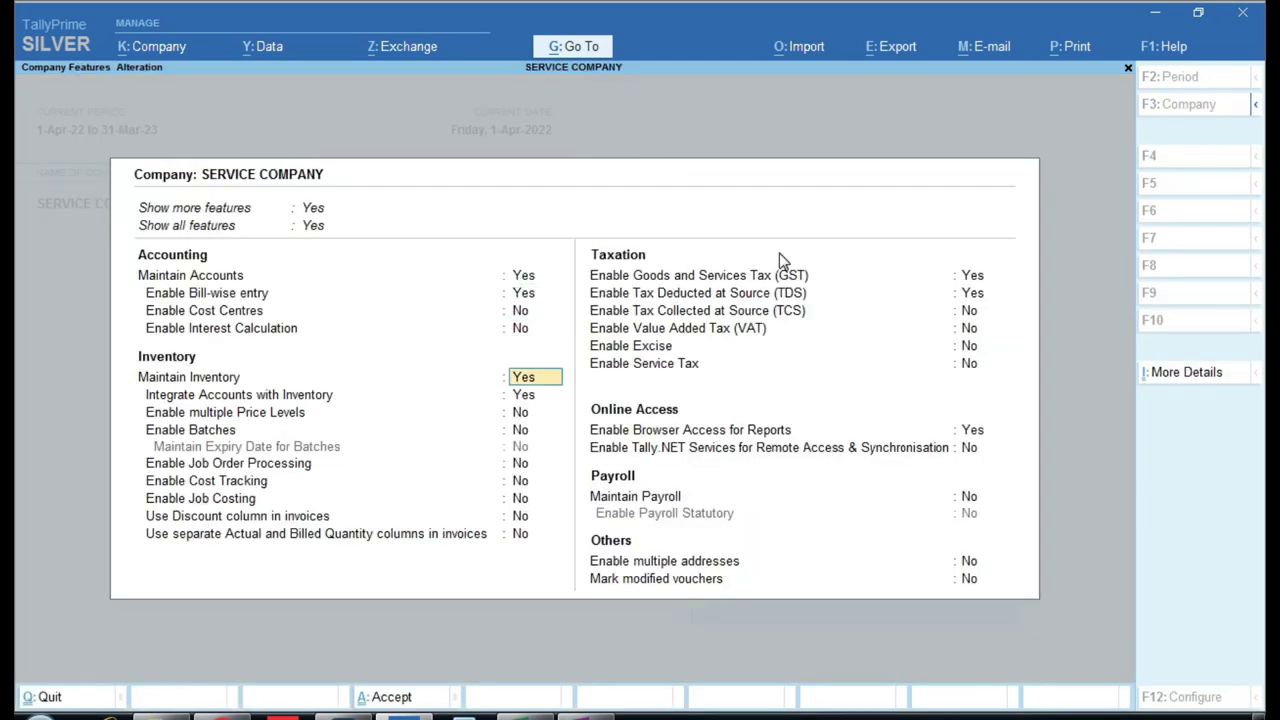
key("Down")
key("Down")
key("Down")
key("Down")
key("Down")
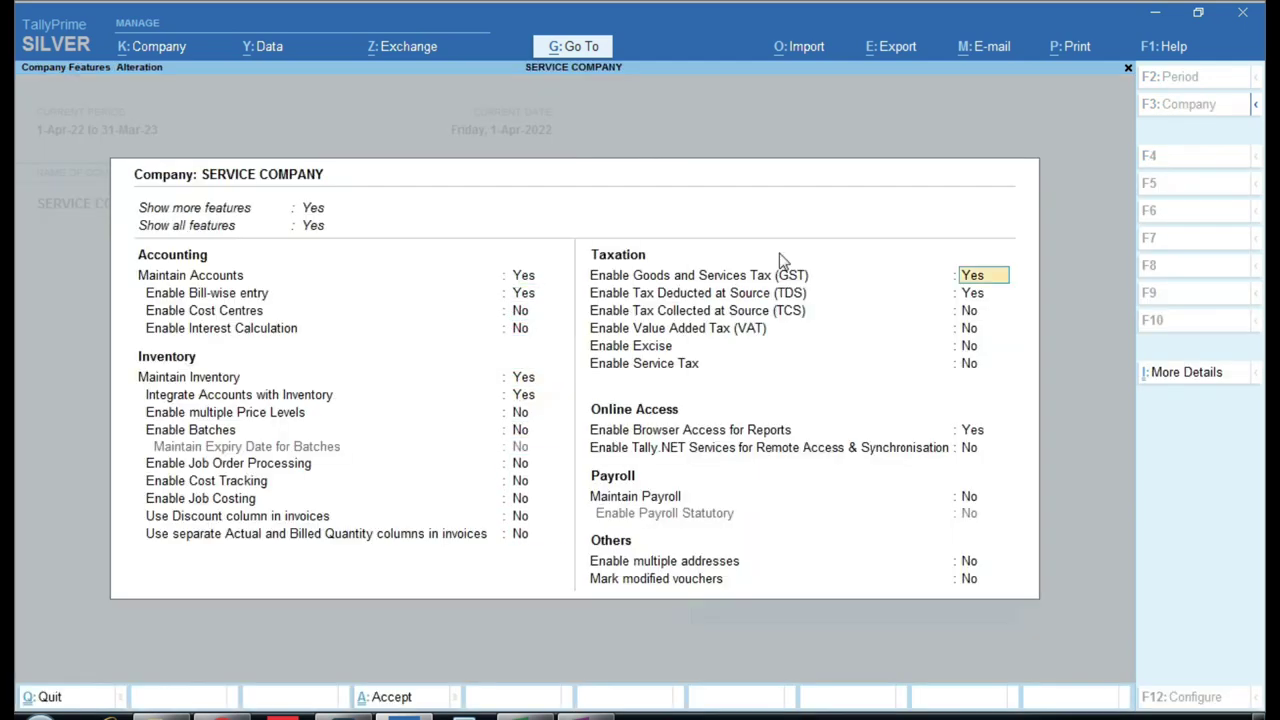
key("Return")
key("Return")
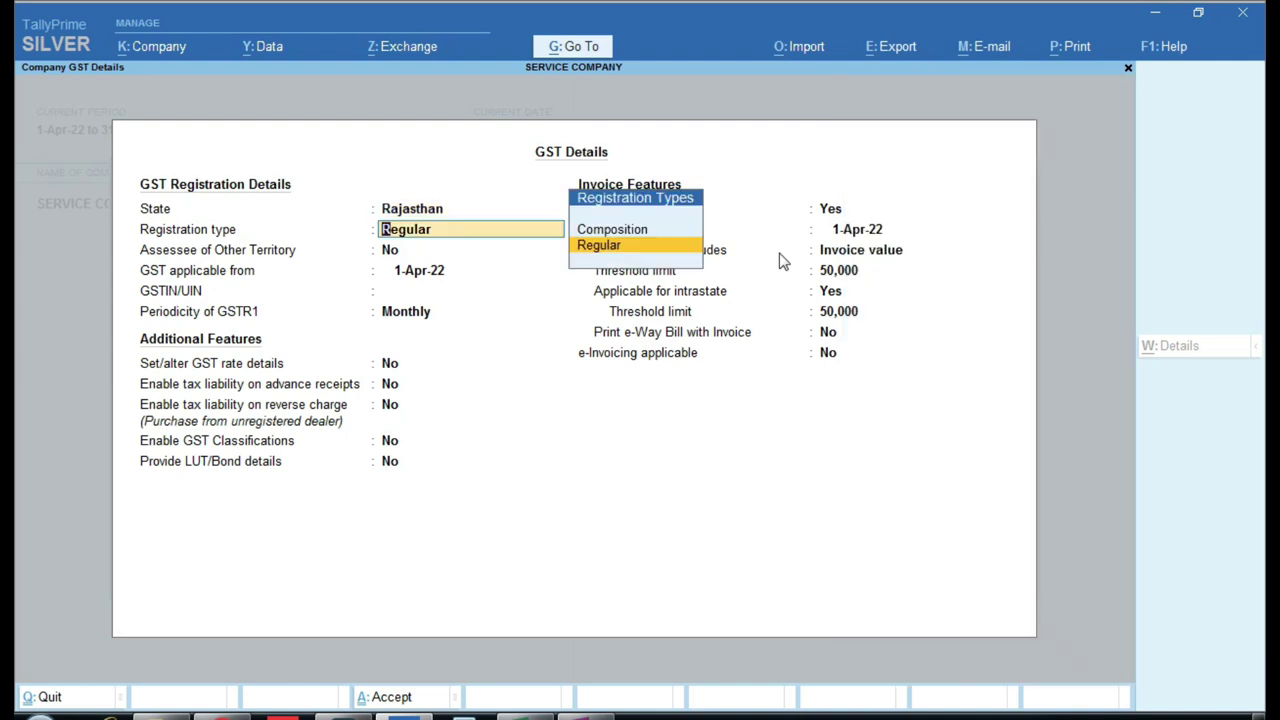
Keep the Regular registration type, leave the GSTIN/UIN blank and save the company GST details with the remaining defaults
key("Return")
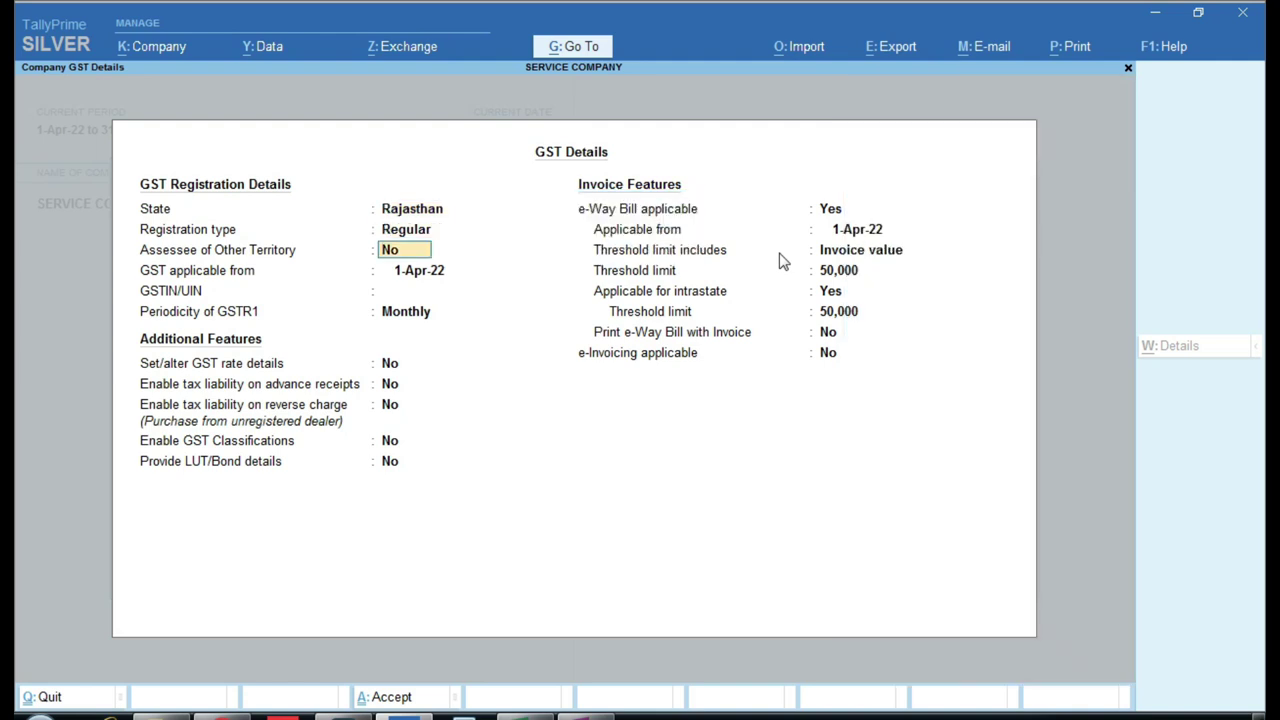
key("Return")
key("Return")
key("Return")
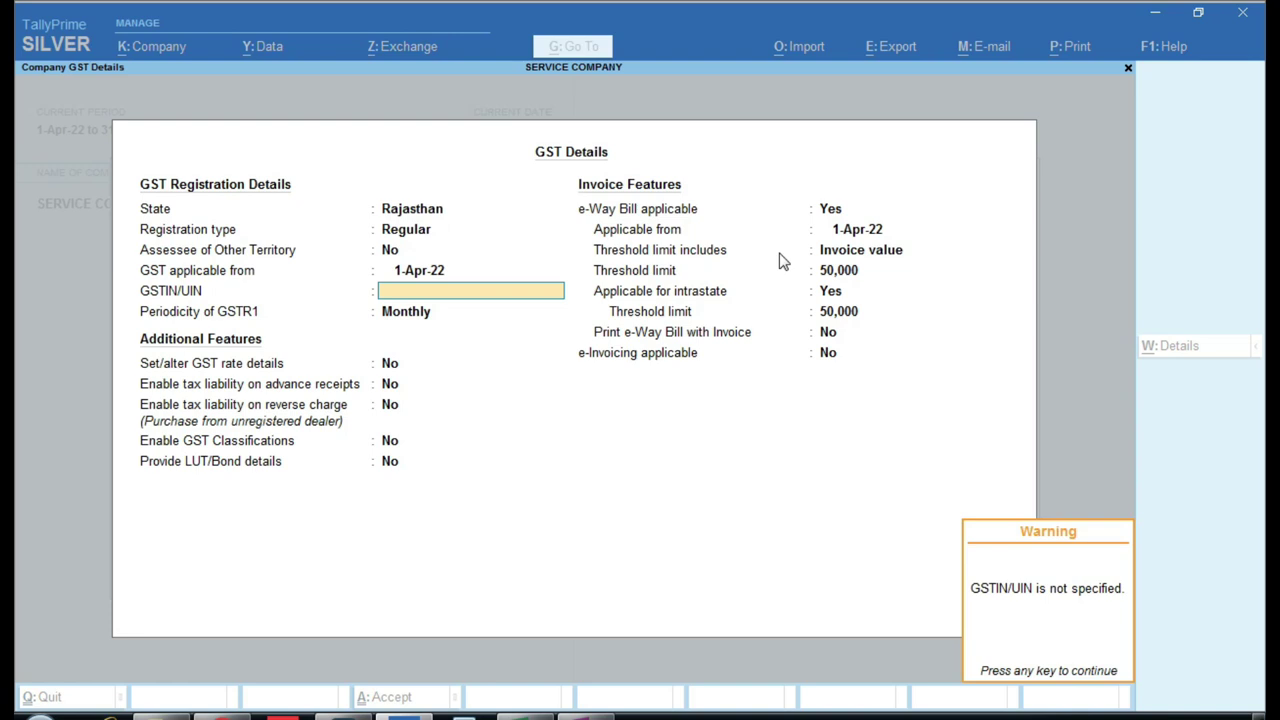
key("Return")
key("Return")
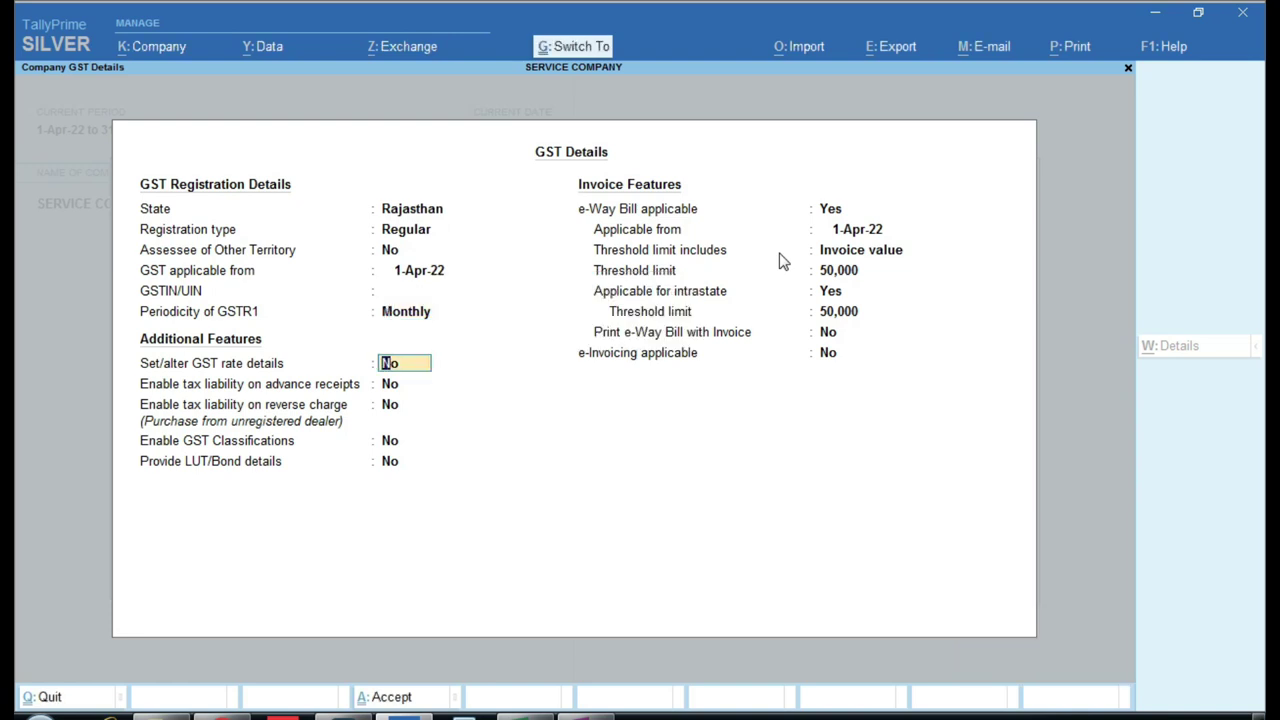
key("ctrl+a")
key("ctrl")
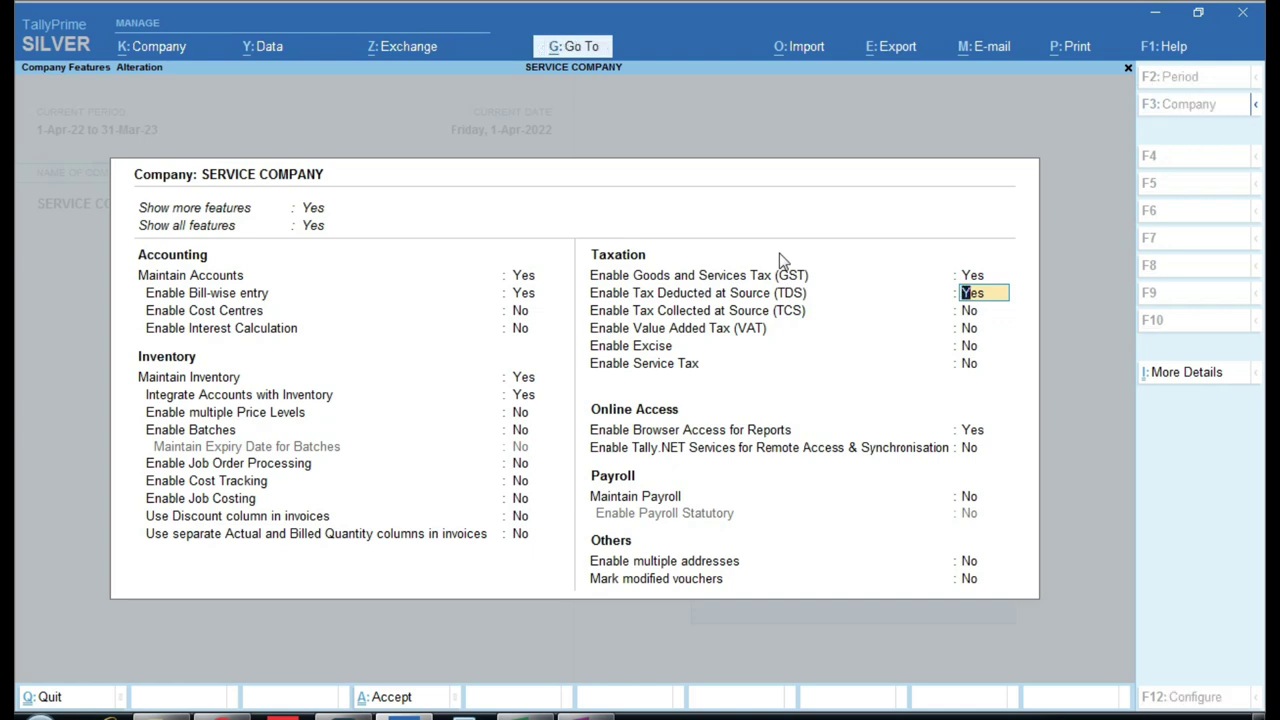
Set Tax Deducted at Source (TDS) to No and save the company features
key("Return")
key("Escape")
type("N")
key("Return")
key("ctrl+a")
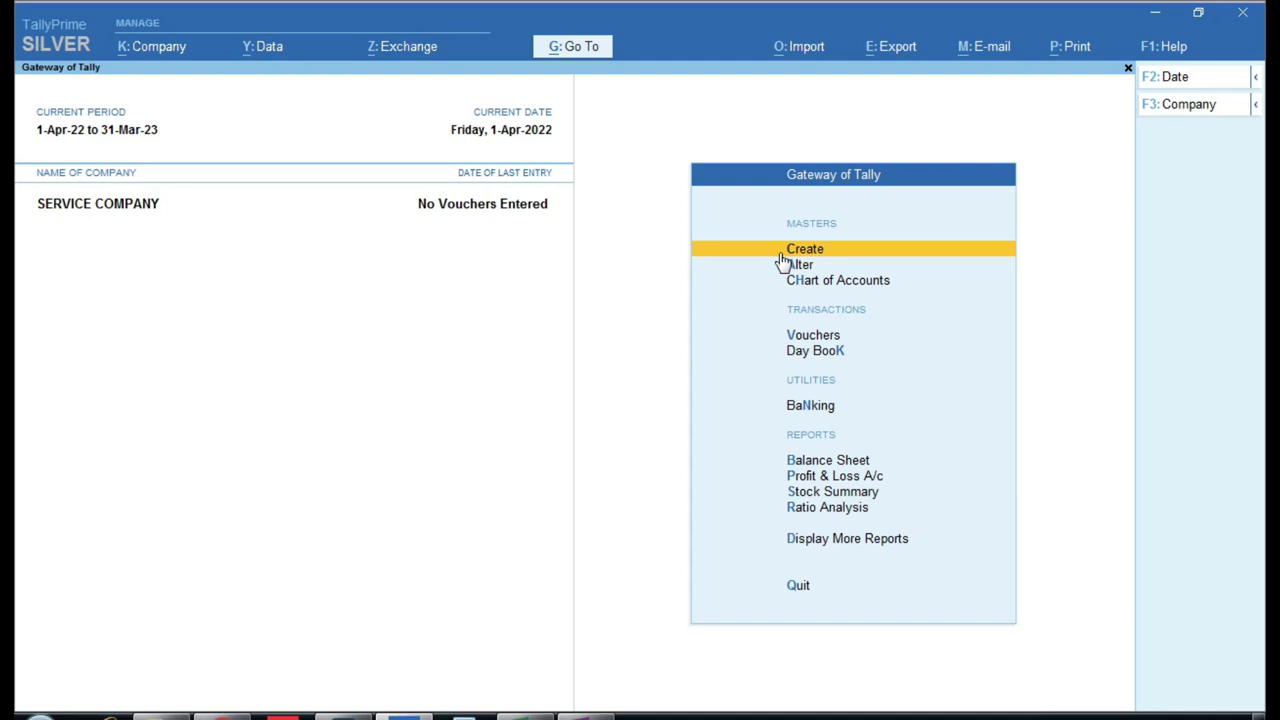
Start a new ledger named LEGAL ADVISE FEE under Sales Accounts with ledger type Not Applicable
key("Return")
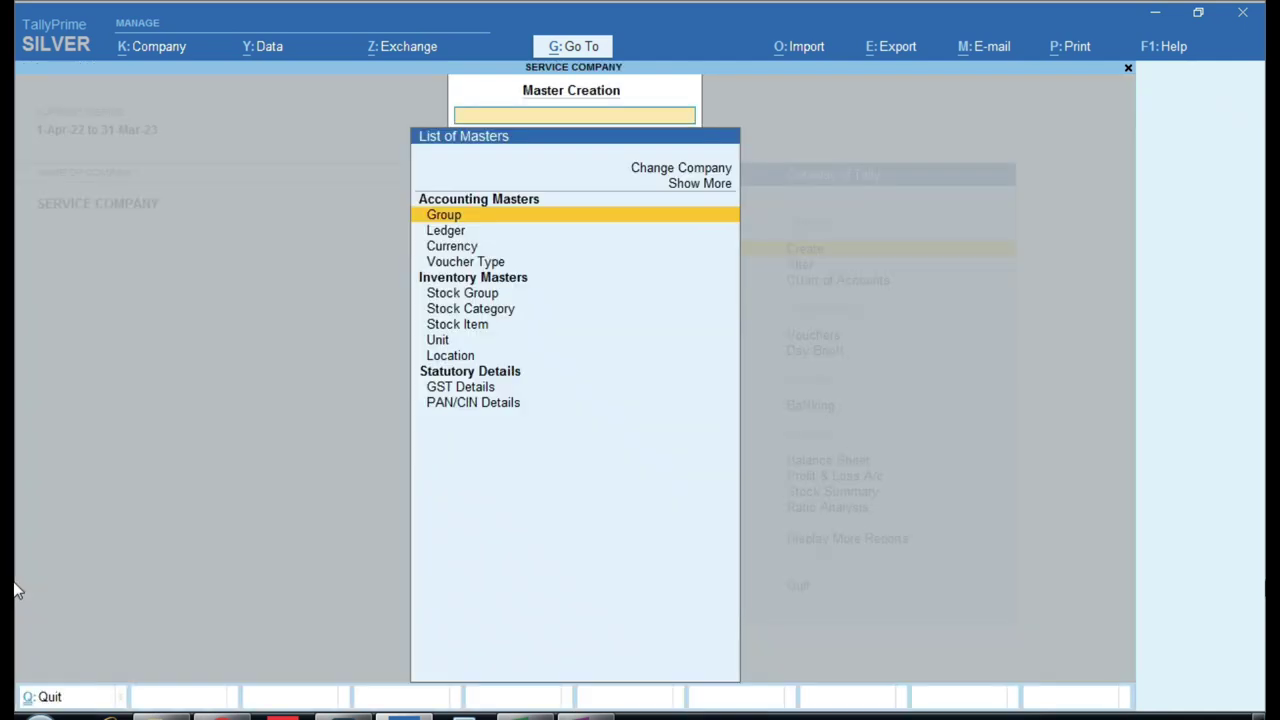
key("Down")
key("Return")
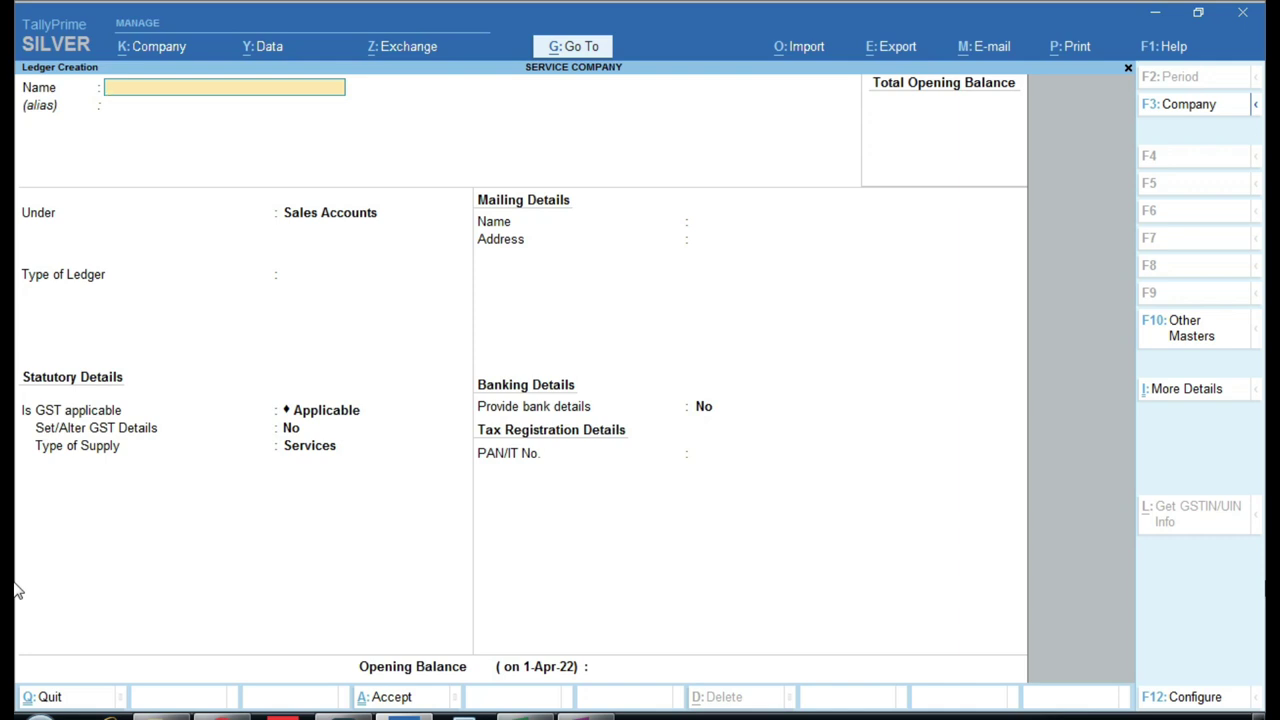
type("LEGAL ADVISE FEE")
key("Return")
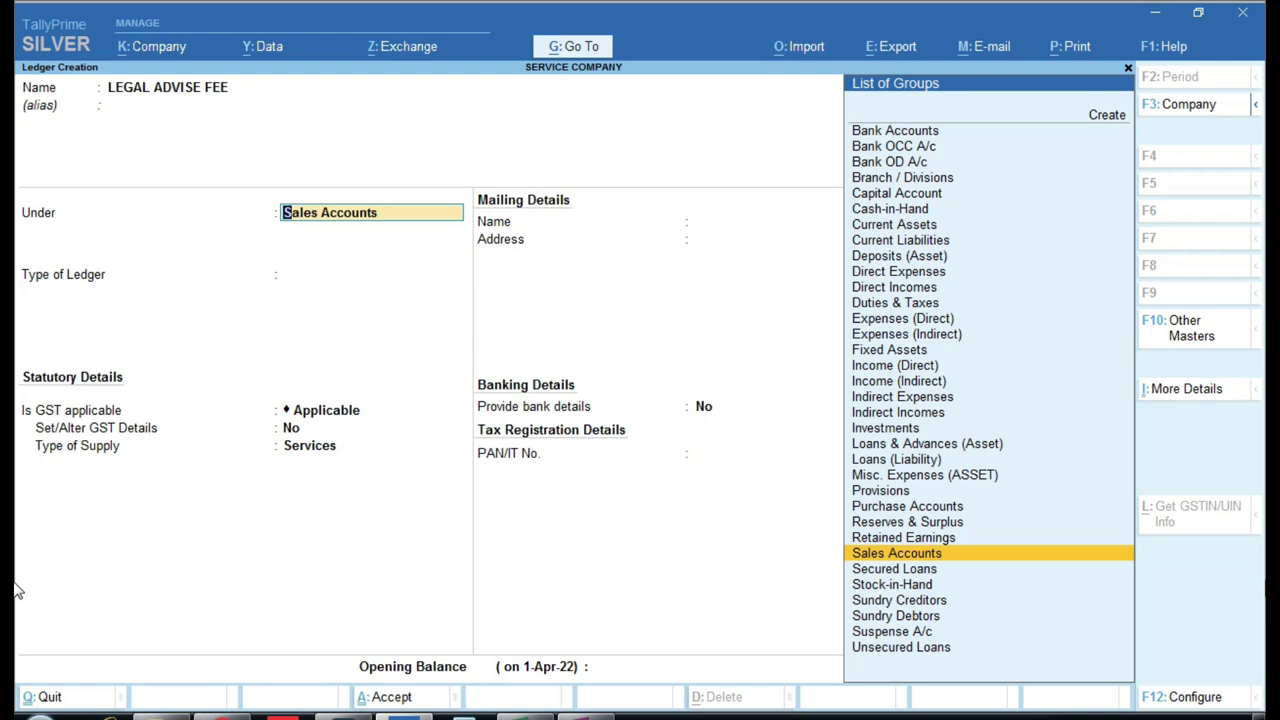
type("SAL")
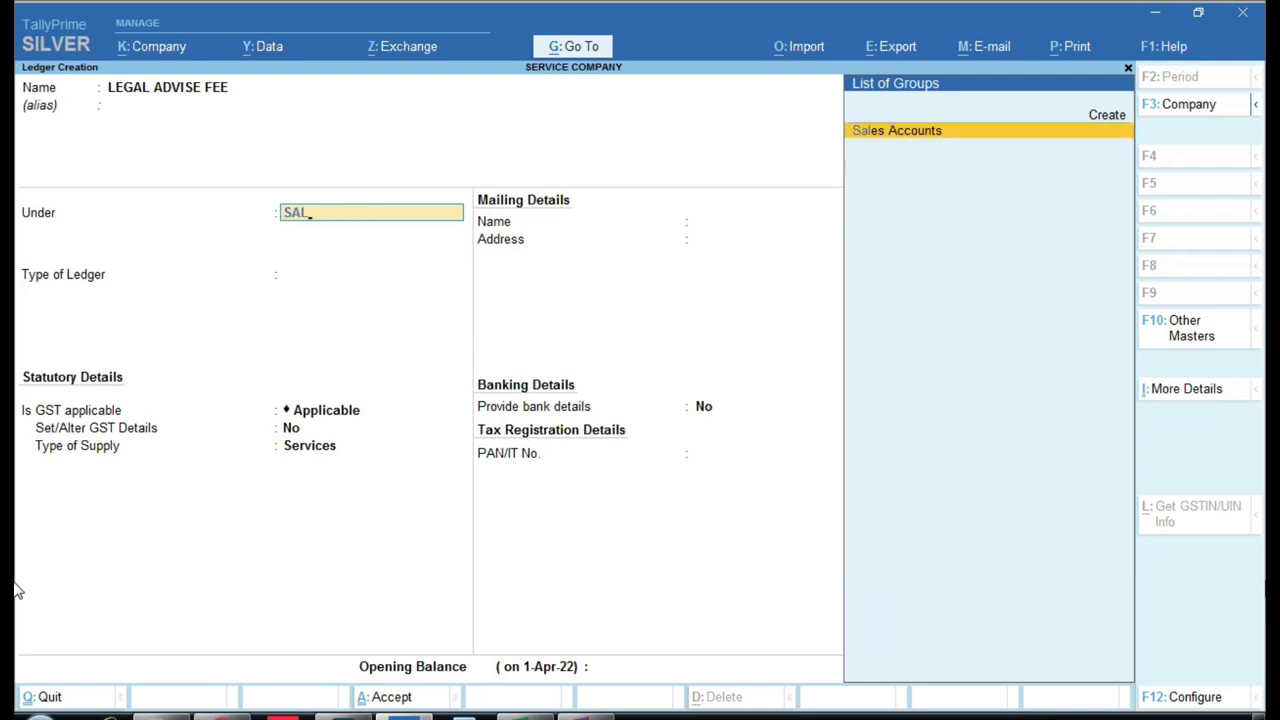
key("Return")
key("Return")
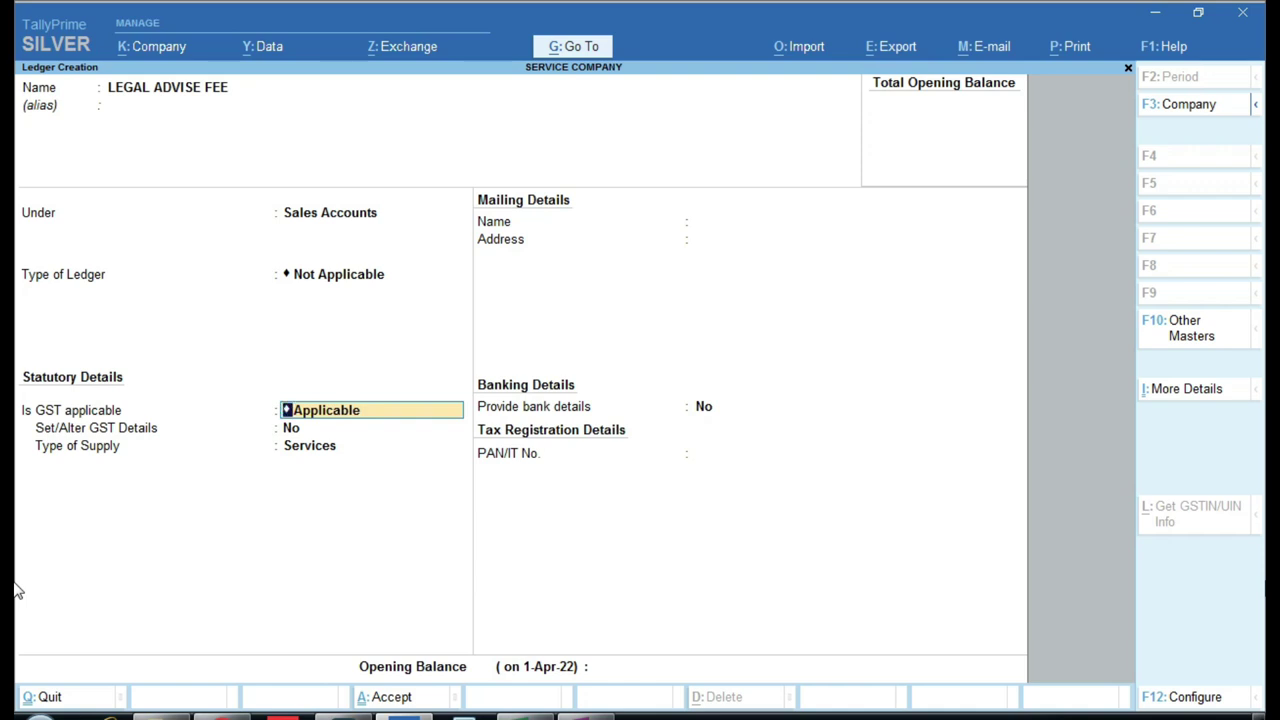
Keep GST applicable, set its GST details to Yes, and enter the description SERVICE and HSN/SAC 695874
key("Return")
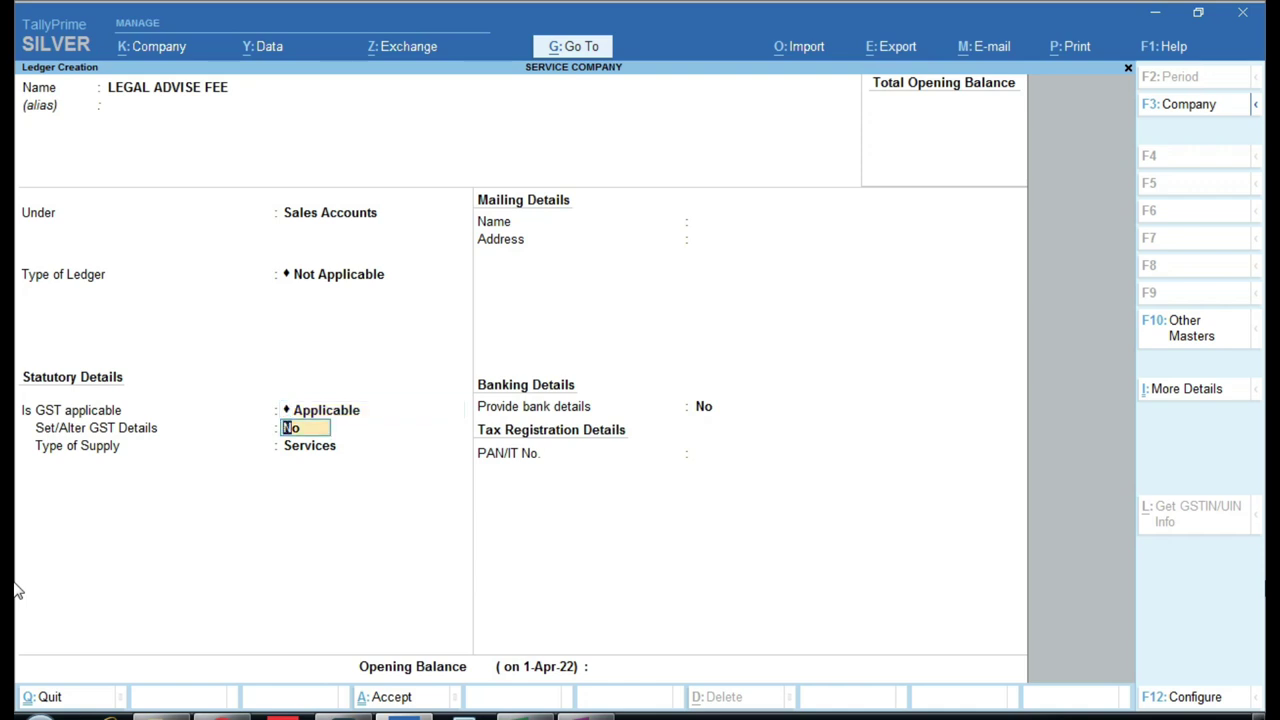
type("Y")
key("Return")
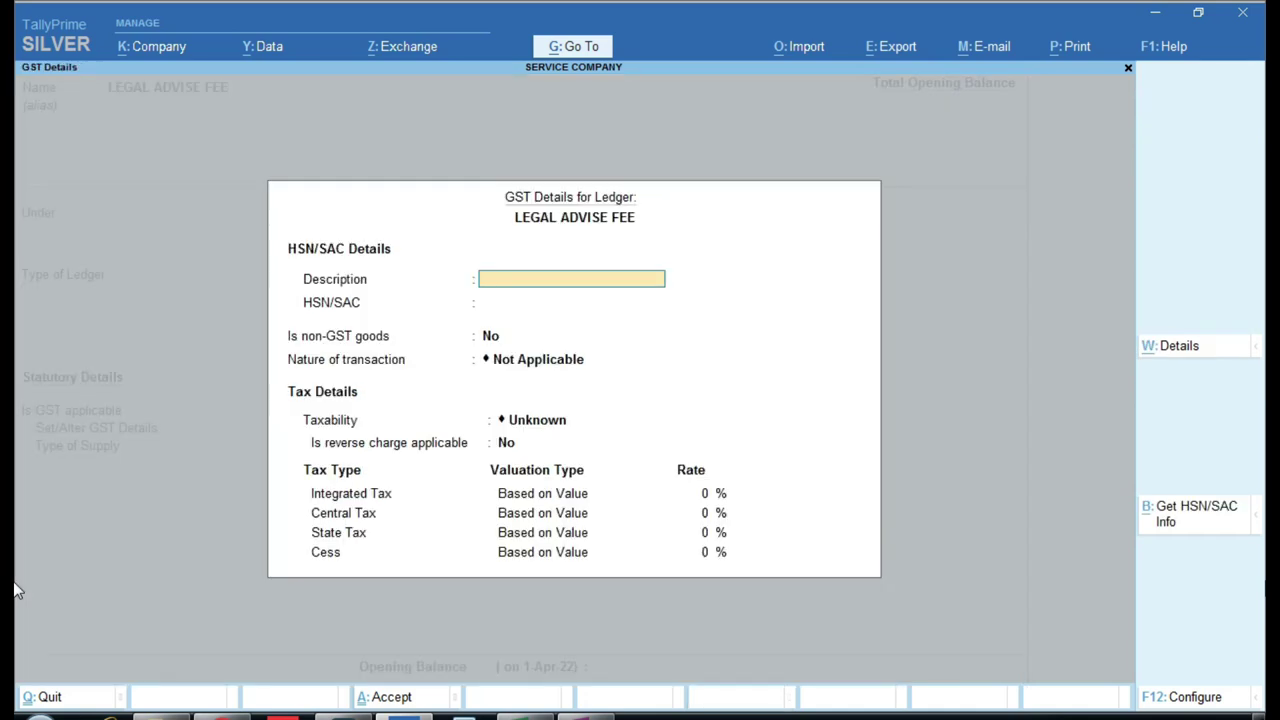
type("SERVICE")
key("Return")
type("695874")
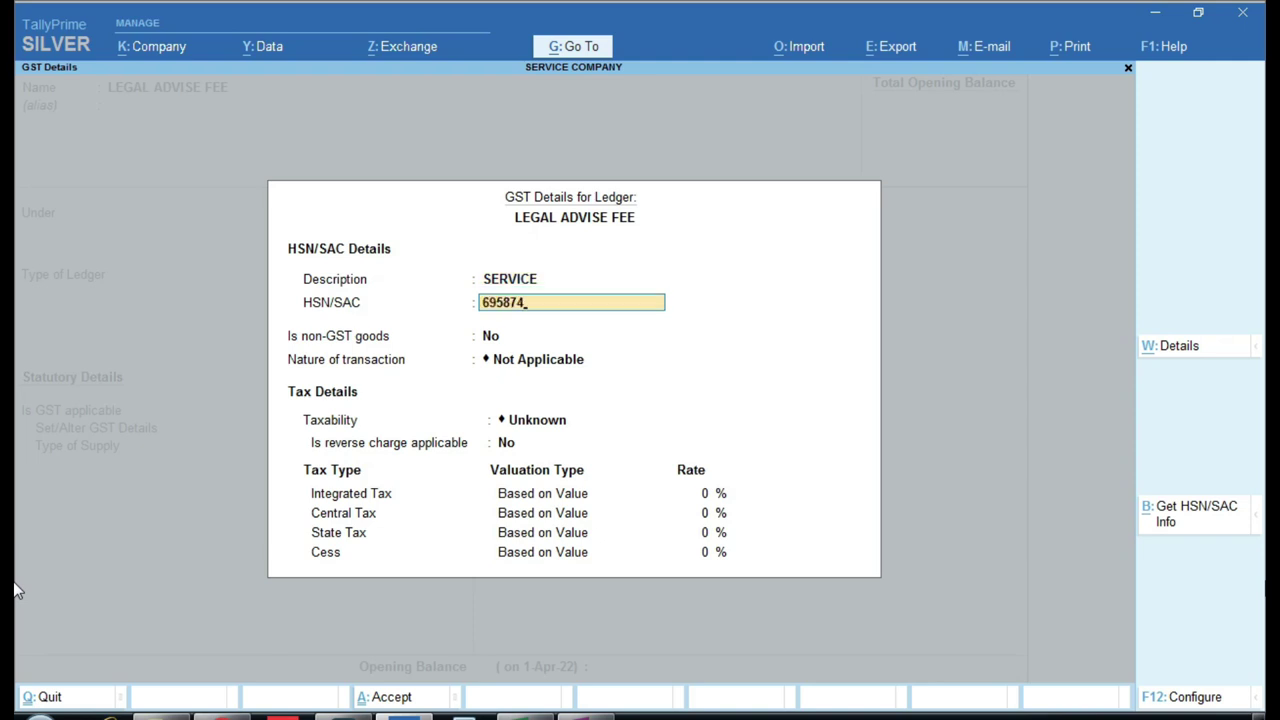
key("Return")
Set the nature of transaction to Sales Taxable with an 18% tax rate and save the ledger's GST details
key("Return")
type("SAL")
key("Down")
key("Down")
key("Down")
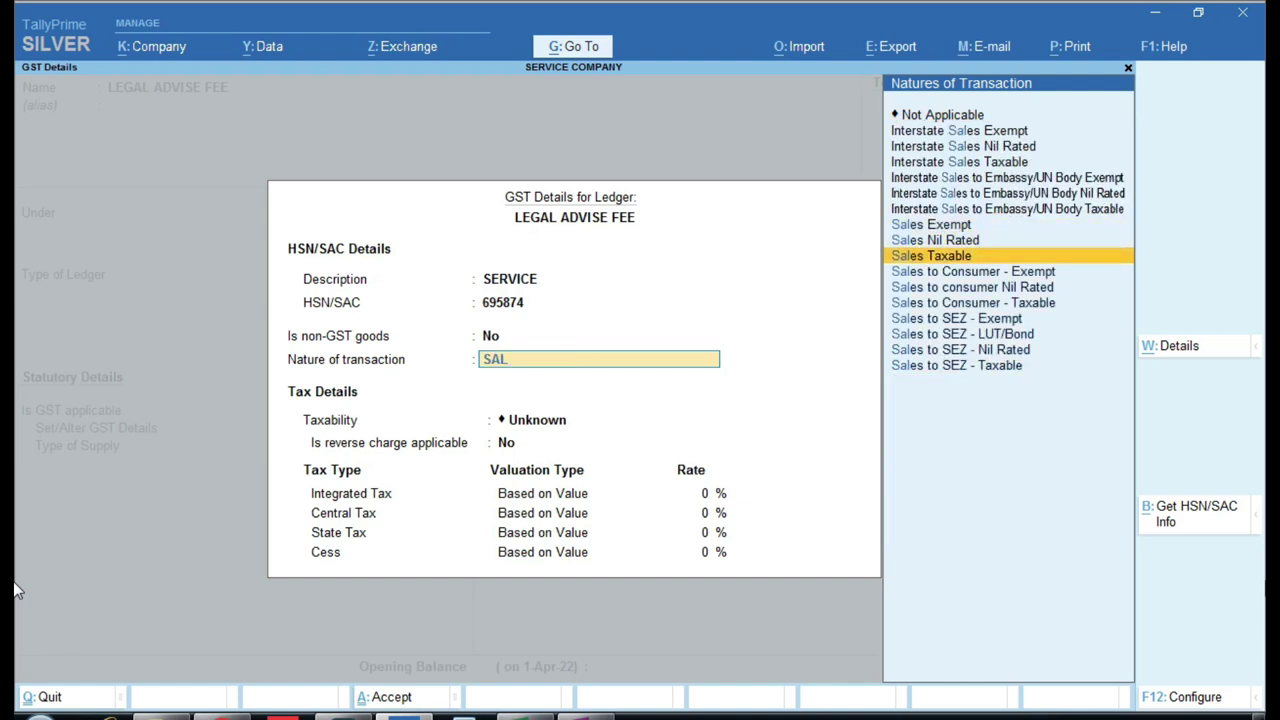
key("Return")
key("Return")
type("18")
key("Return")
key("Return")
key("Return")
key("Return")
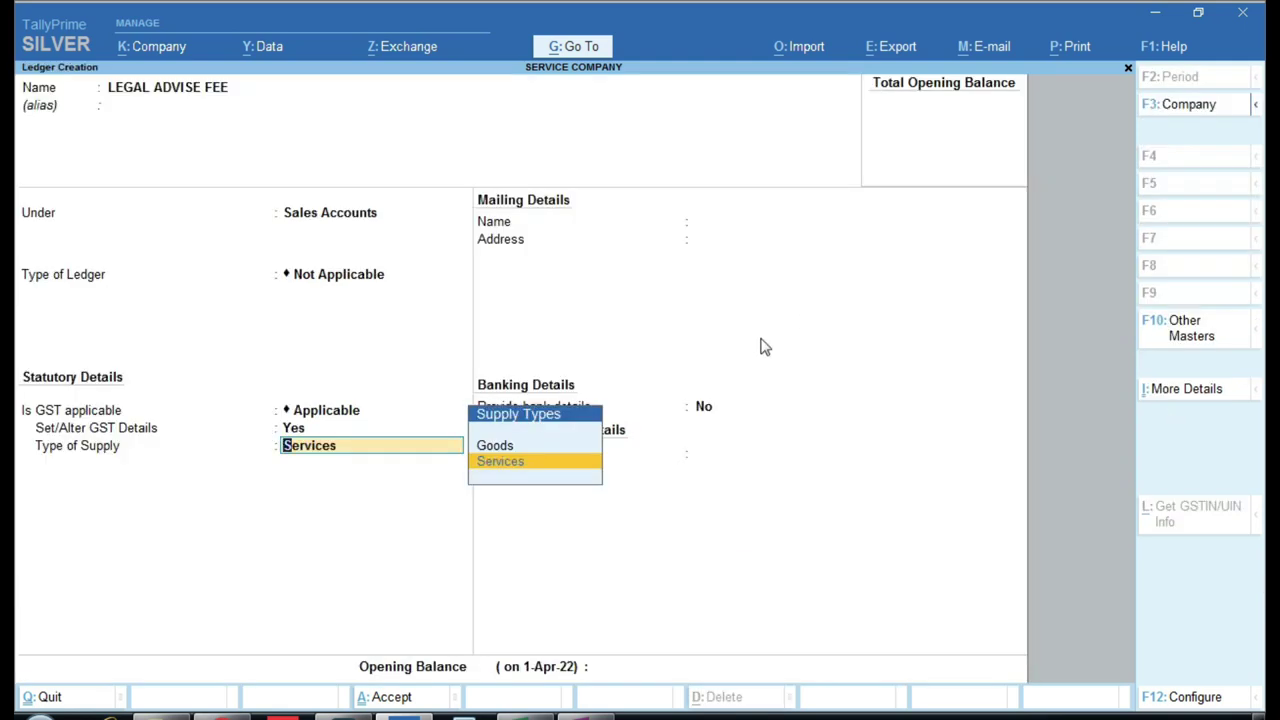
Keep Services as the type of supply and save the LEGAL ADVISE FEE ledger
key("ctrl")
key("Return")
key("Return")
key("Return")
key("Return")
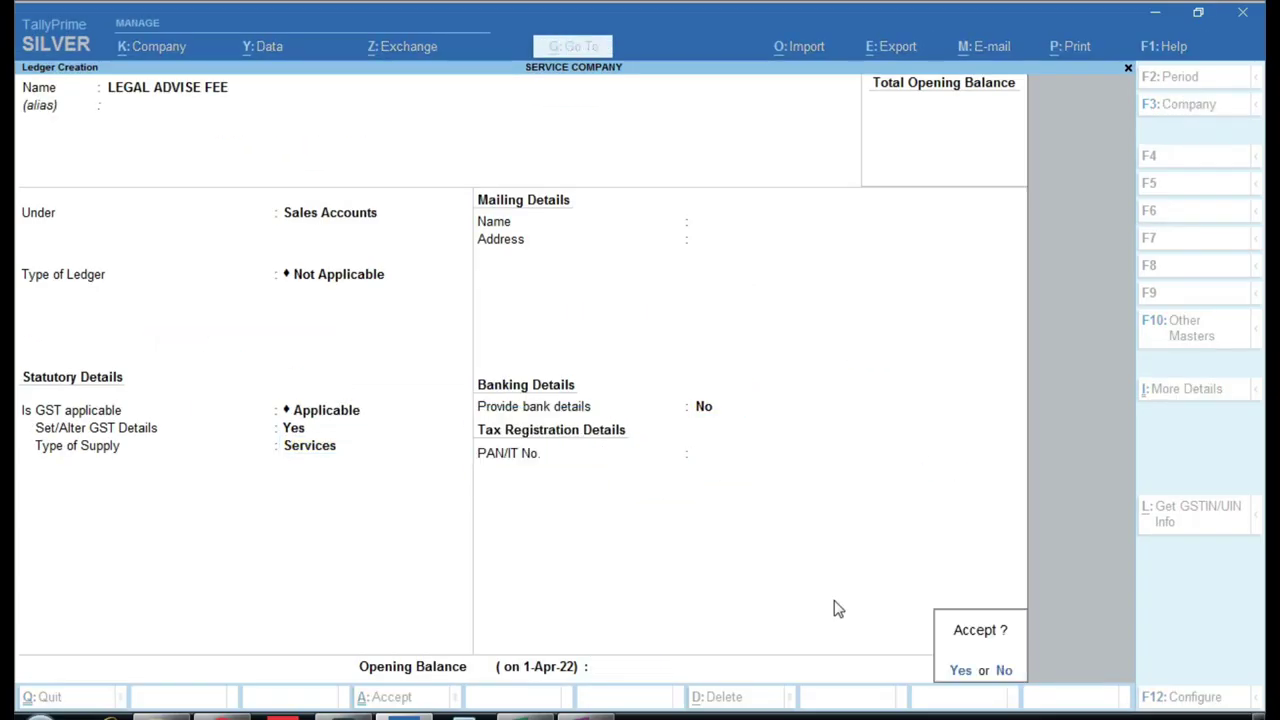
Start a ledger named CGST TAX under Duties & Taxes with GST as the duty type
type("CGST TAX")
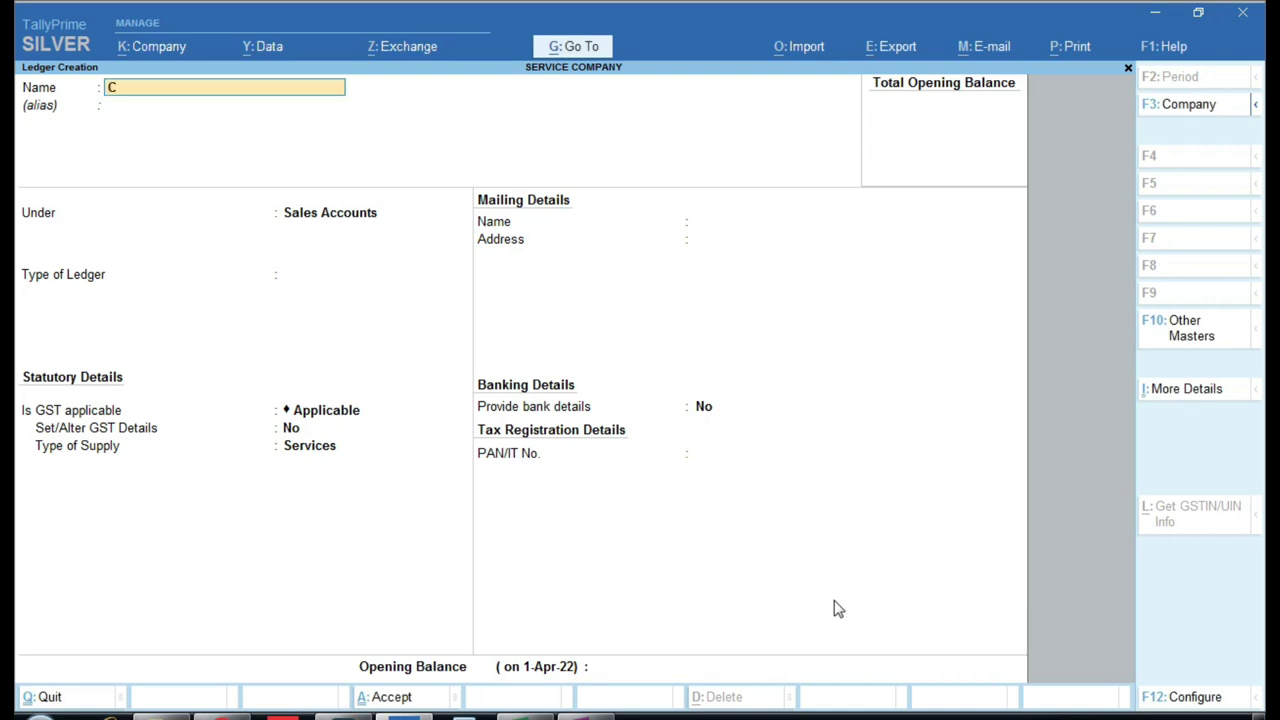
key("Return")
key("Return")
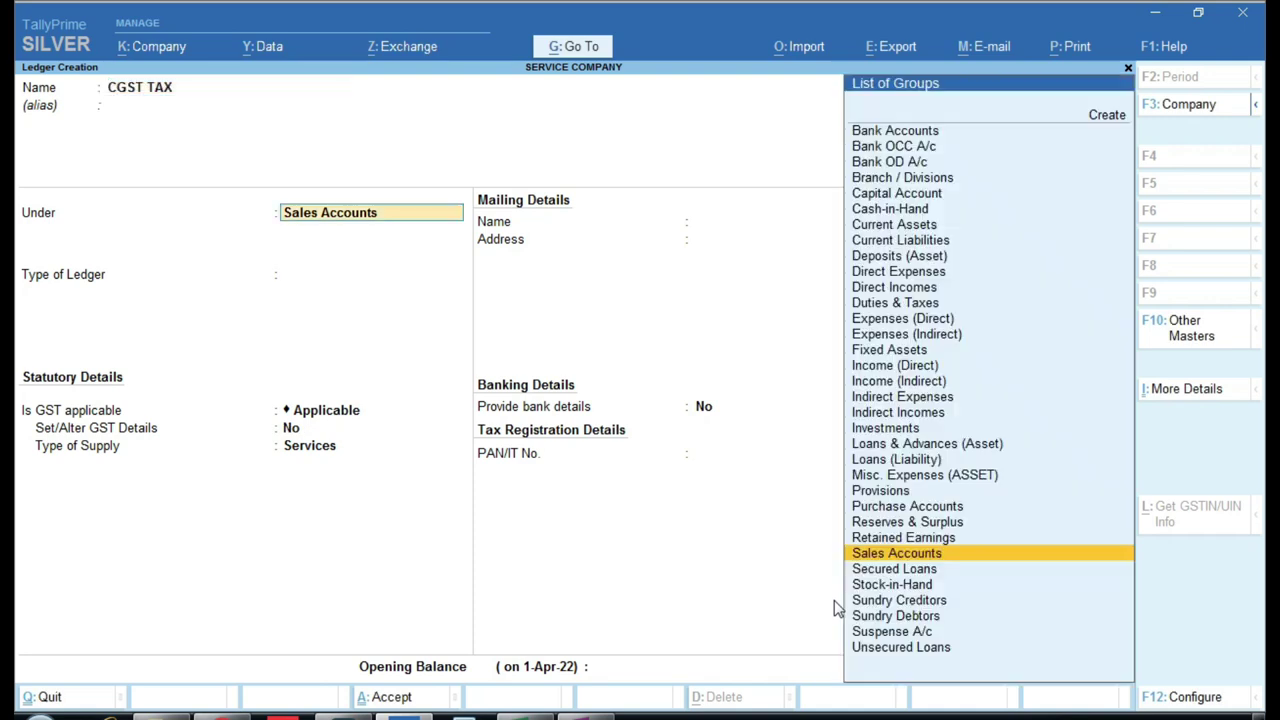
type("DU")
key("Return")
key("Up")
key("Return")
Set the CGST TAX ledger's tax type to Central Tax and save it with the remaining defaults
key("Down")
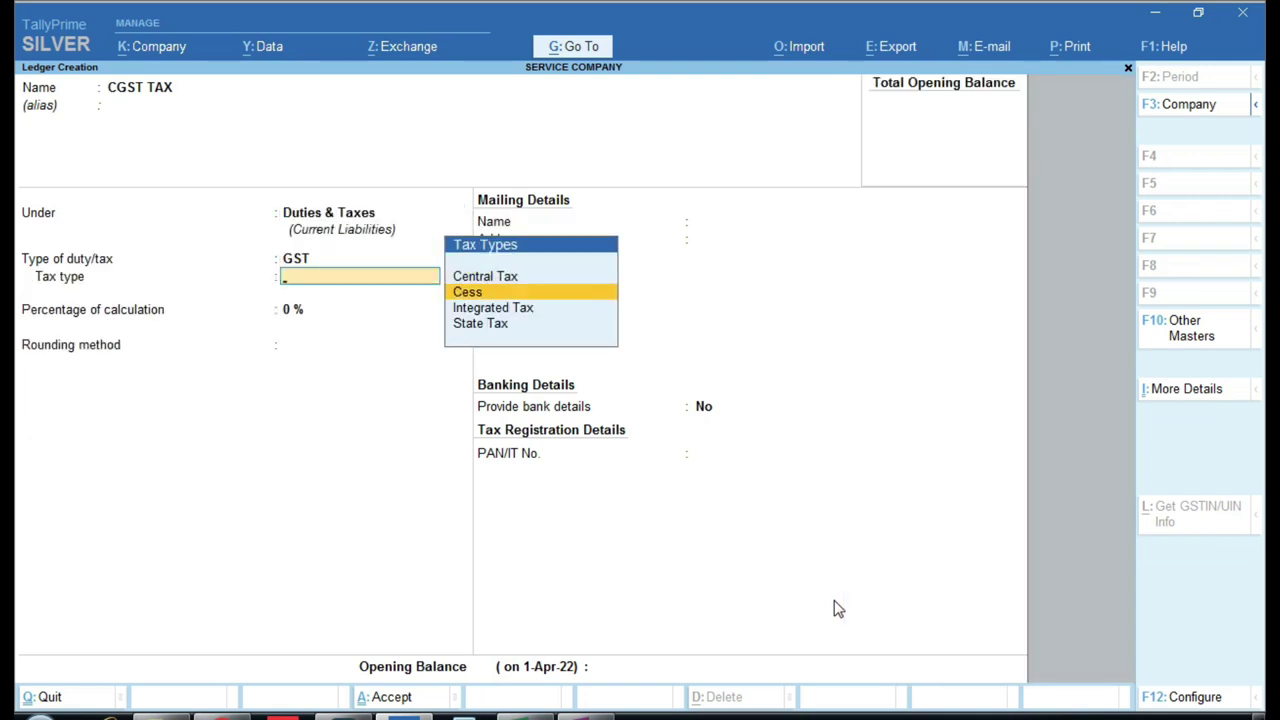
key("Up")
key("Return")
key("Return")
key("Return")
key("Return")
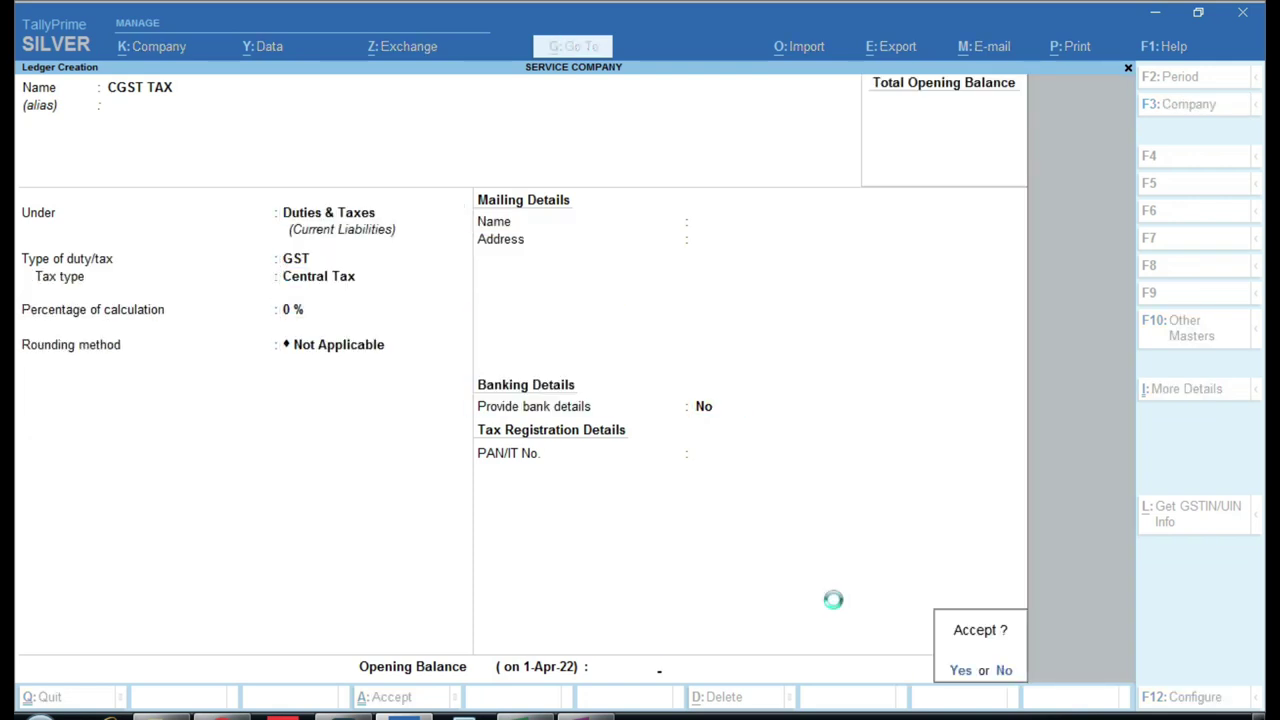
key("Return")
Start a ledger named SGST TAX under Duties & Taxes with GST as the duty type
key("ctrl+alt+v")
key("Home")
key("Delete")
type("S")
key("Return")
key("Return")
key("Return")
key("Up")
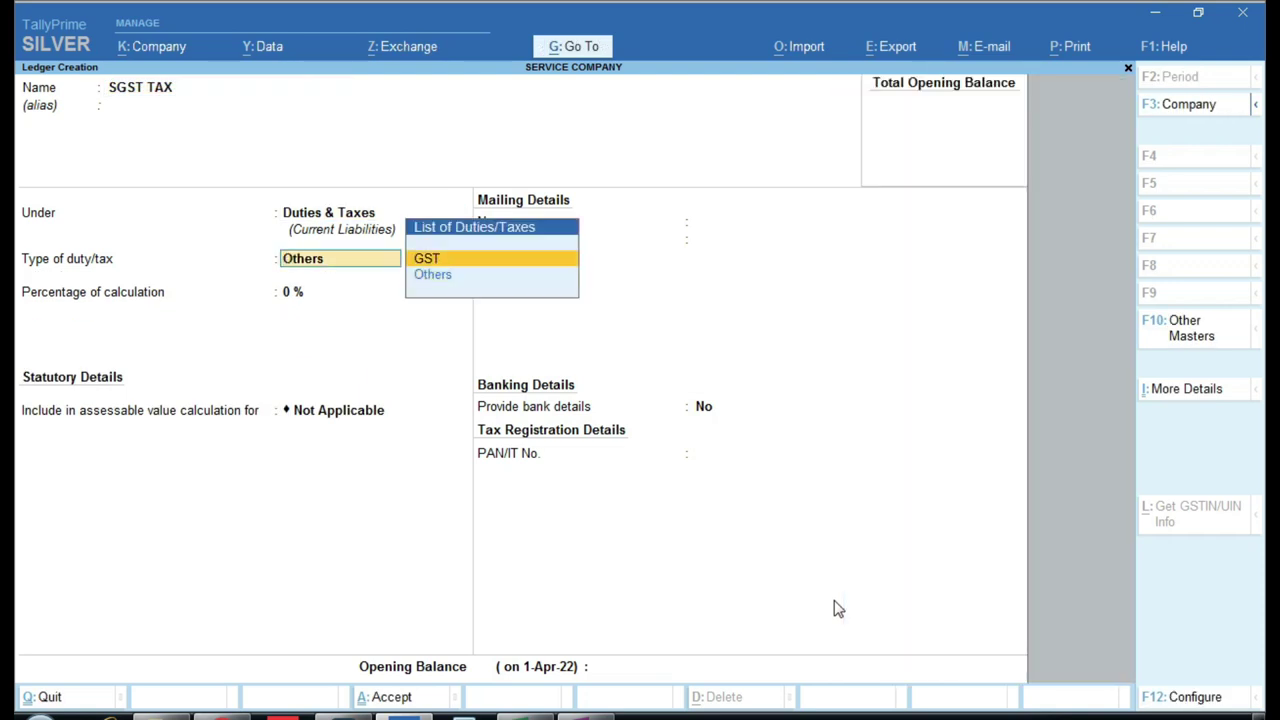
key("Return")
Set the SGST TAX ledger's tax type to State Tax and save it with the remaining defaults
type("S")
key("Return")
key("Return")
key("Return")
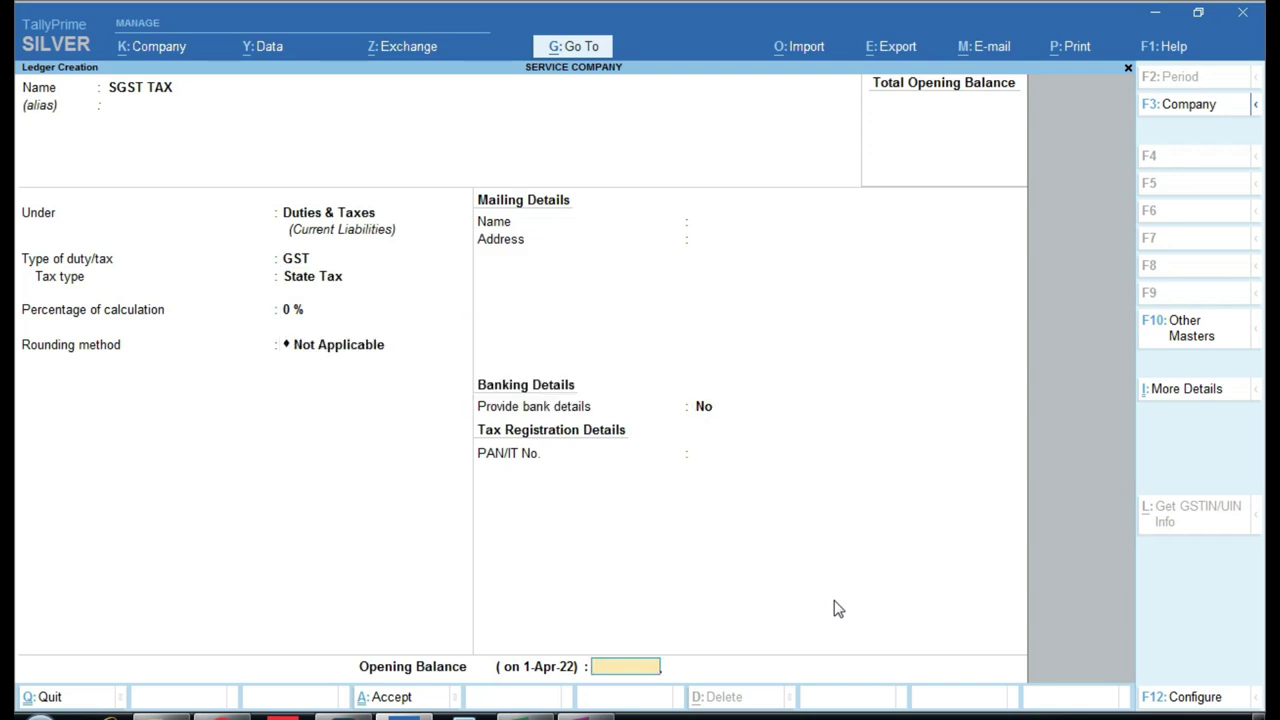
key("Return")
key("Return")
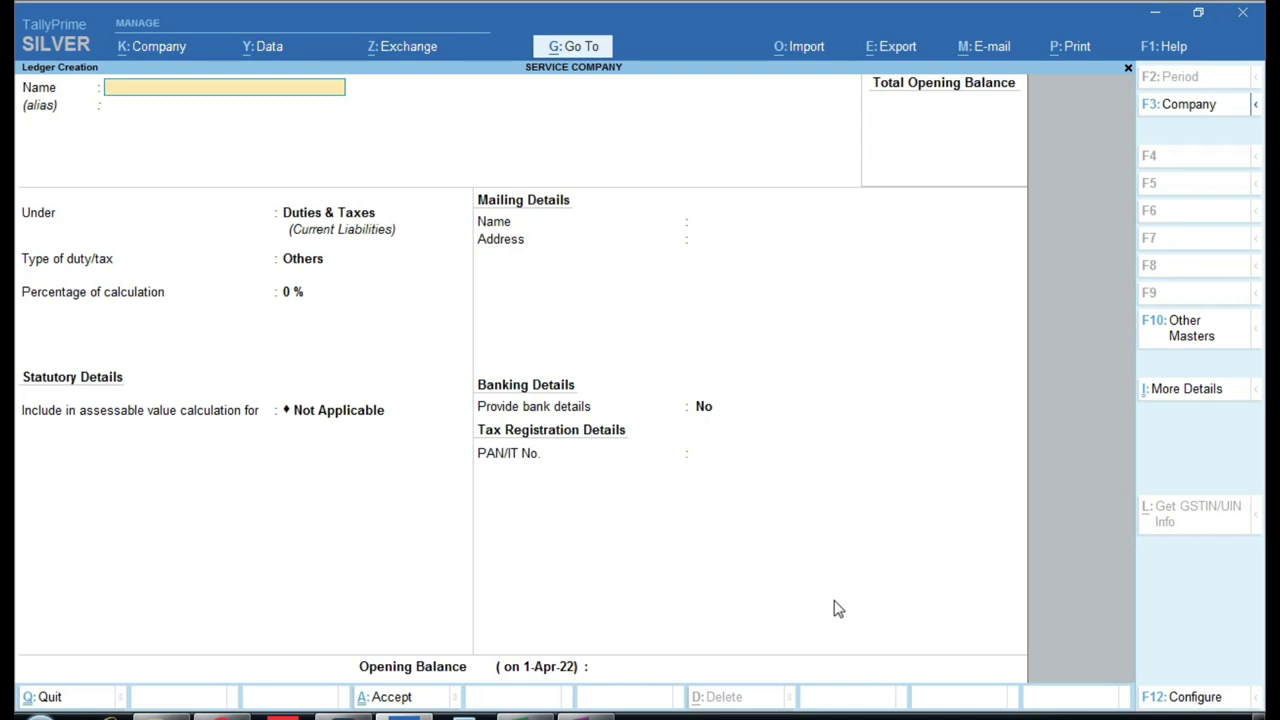
Start a party ledger named RAM SINGH AND COMPANY under Sundry Debtors
type("RAM SINGH AND CO")
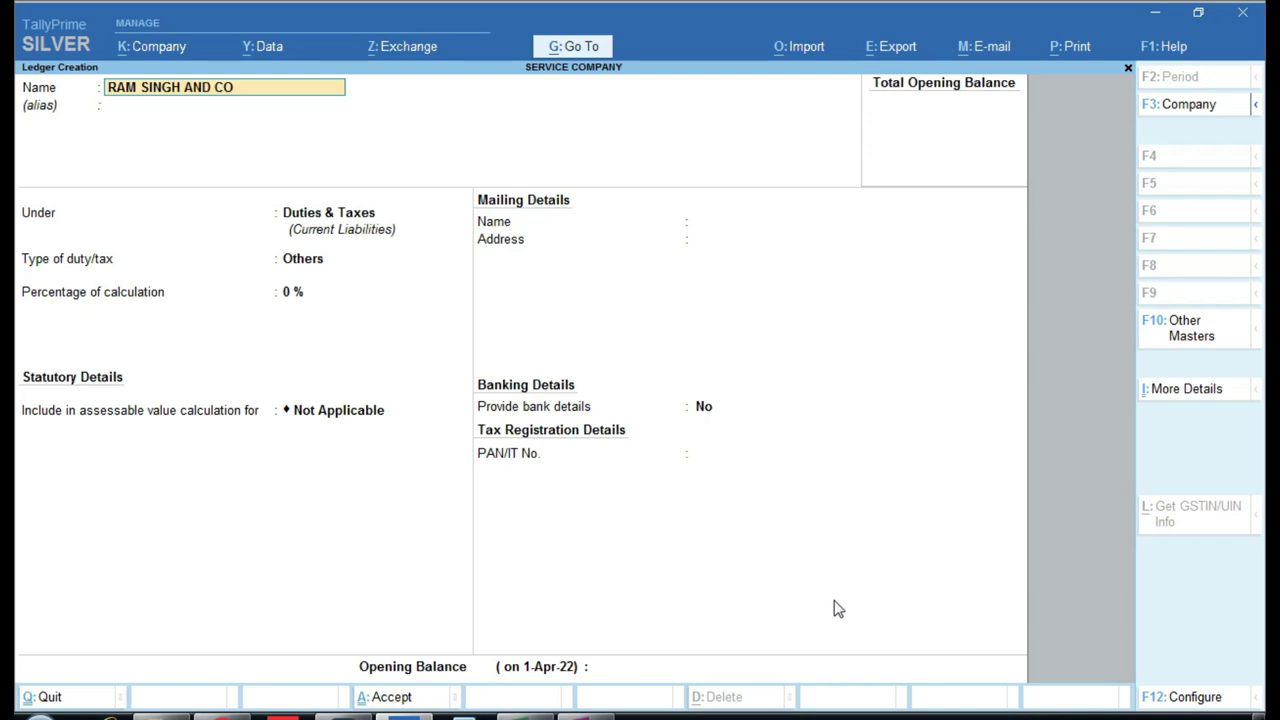
type("MPANY")
key("Return")
key("Return")
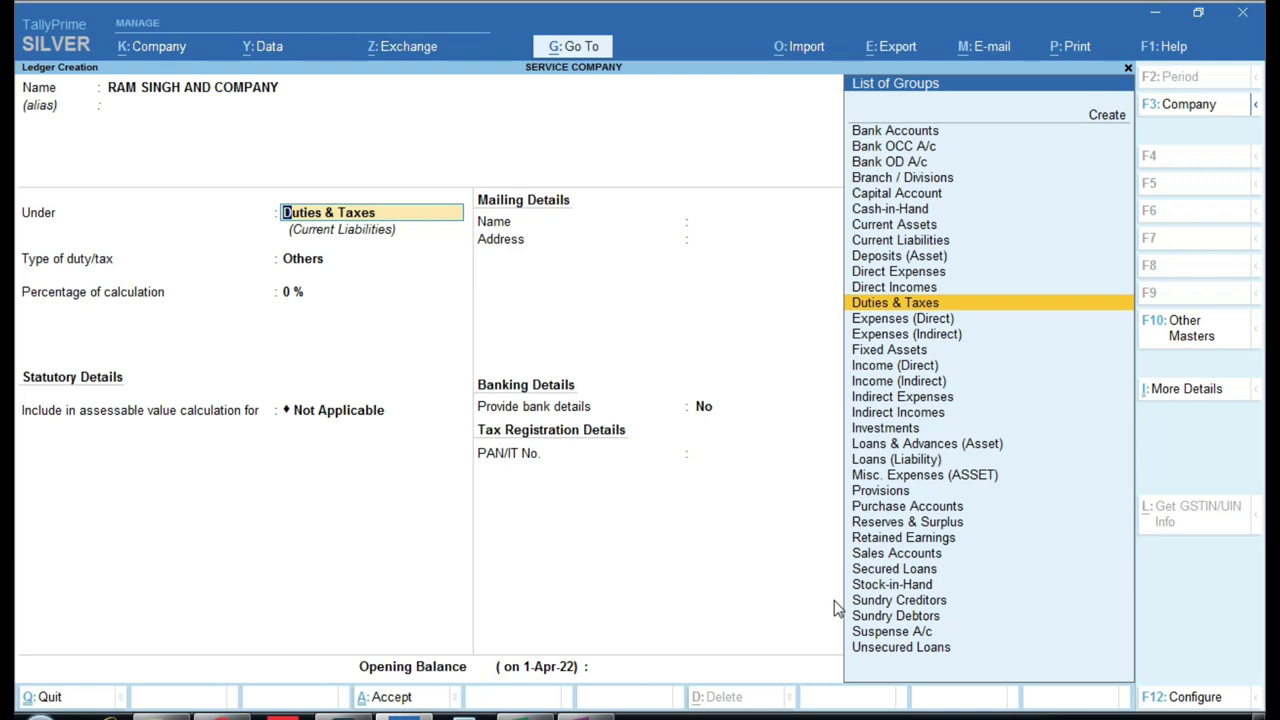
type("SUND")
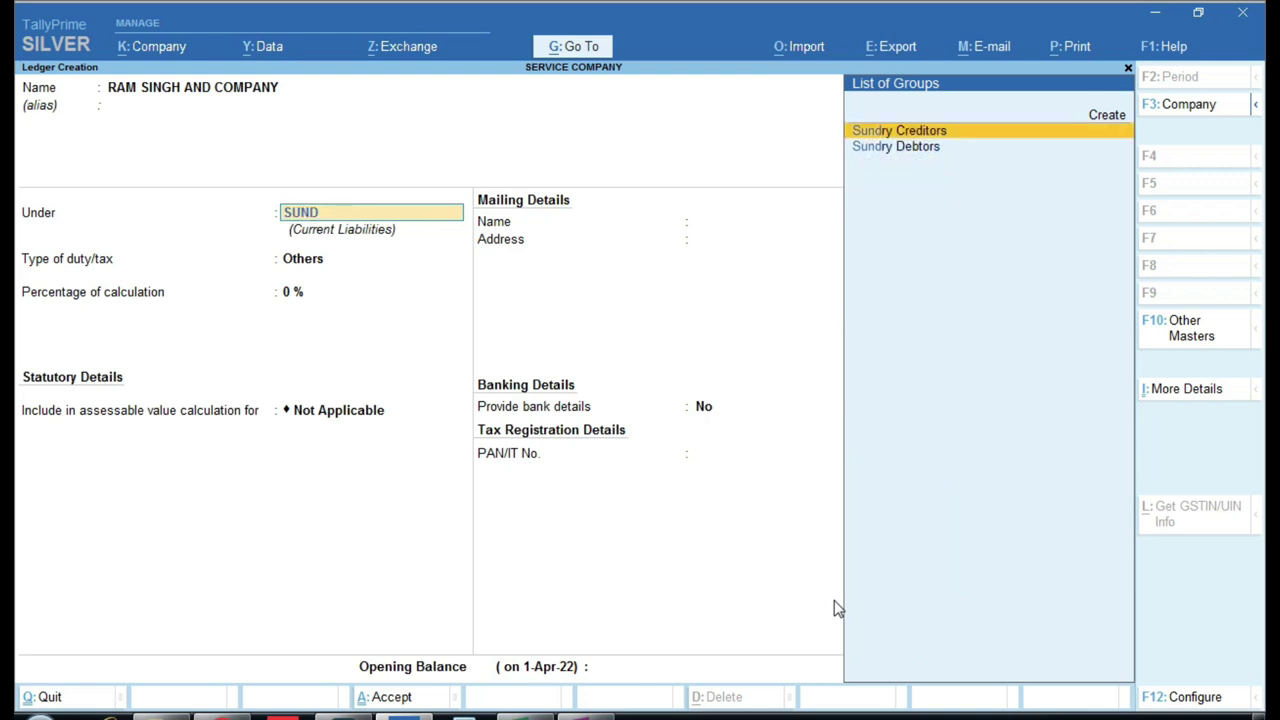
key("Down")
key("Return")
Keep bill-by-bill balances, Rajasthan and Regular registration, leave the GSTIN/UIN blank and save the party ledger
key("Return")
key("Return")
key("Return")
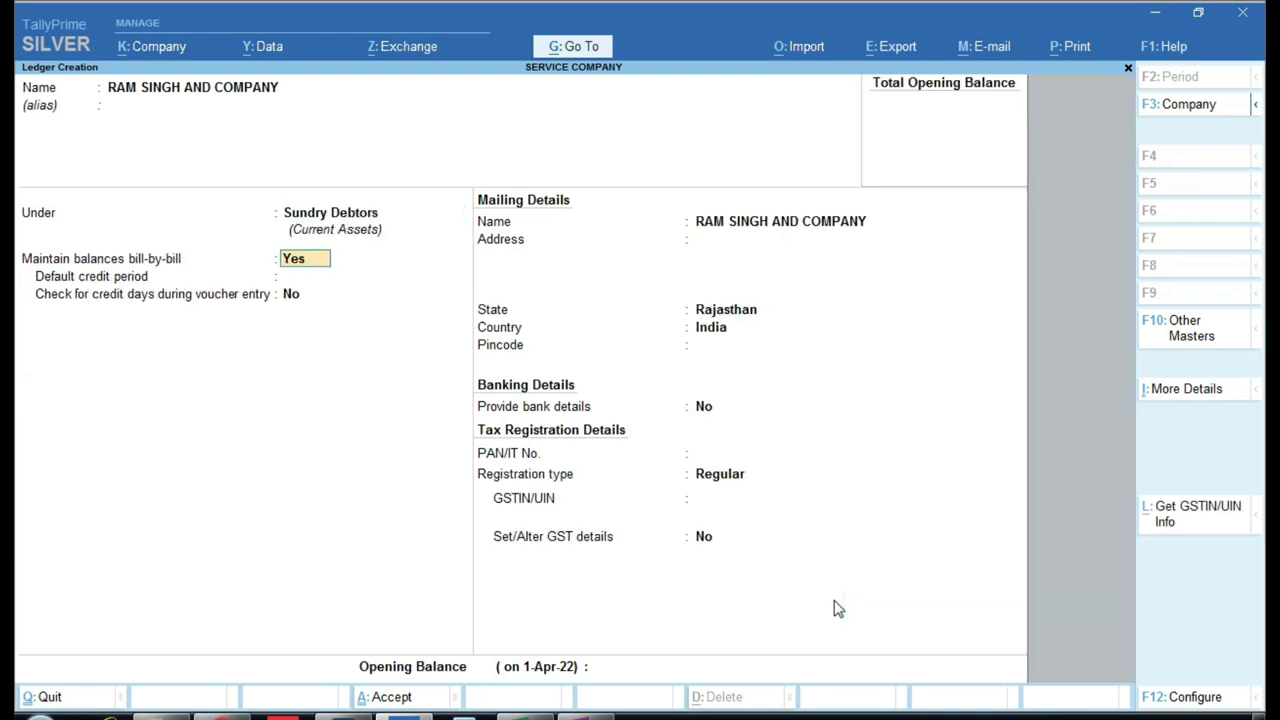
key("Return")
key("Return")
key("Return")
key("Return")
key("Return")
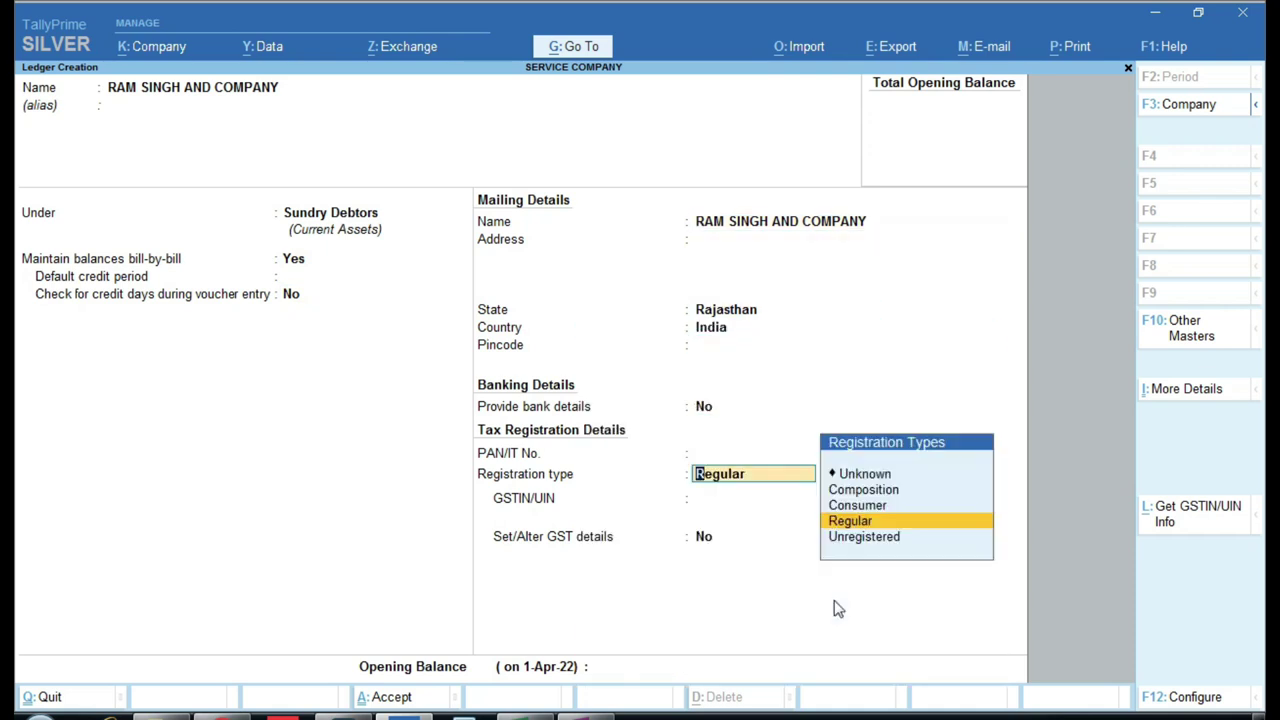
key("Return")
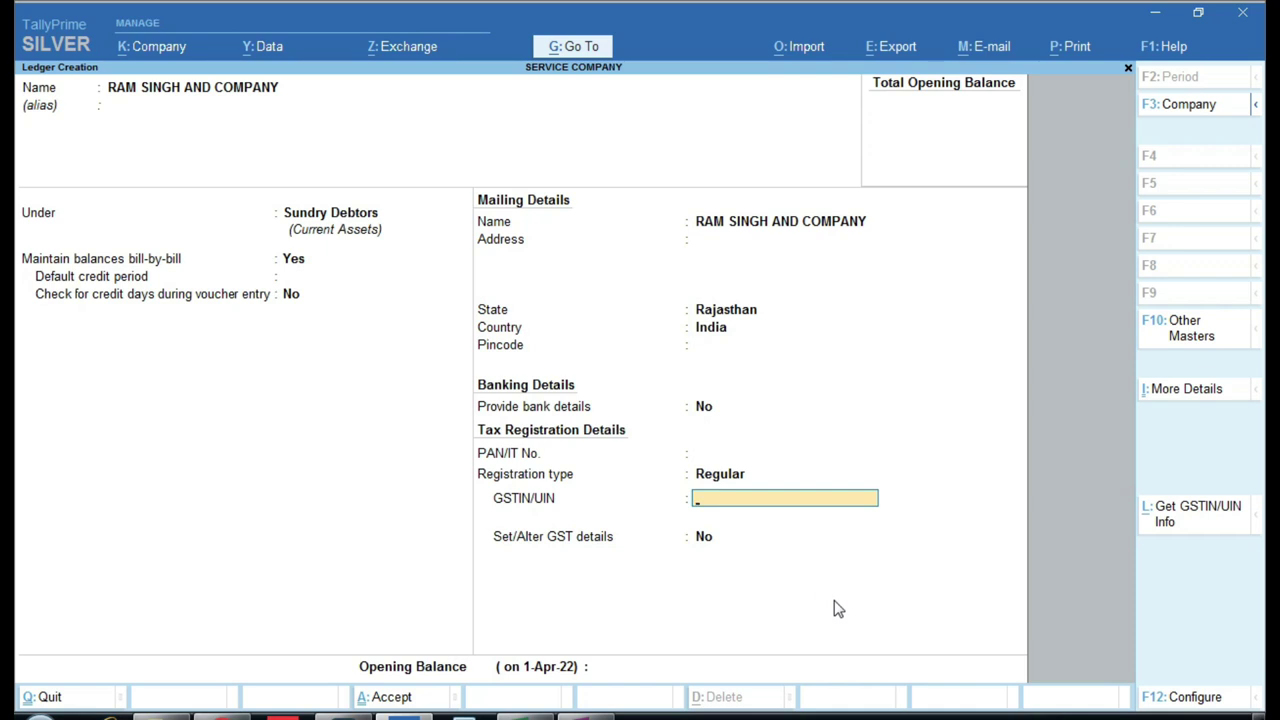
key("Return")
key("Return")
key("Return")
key("Return")
key("Return")
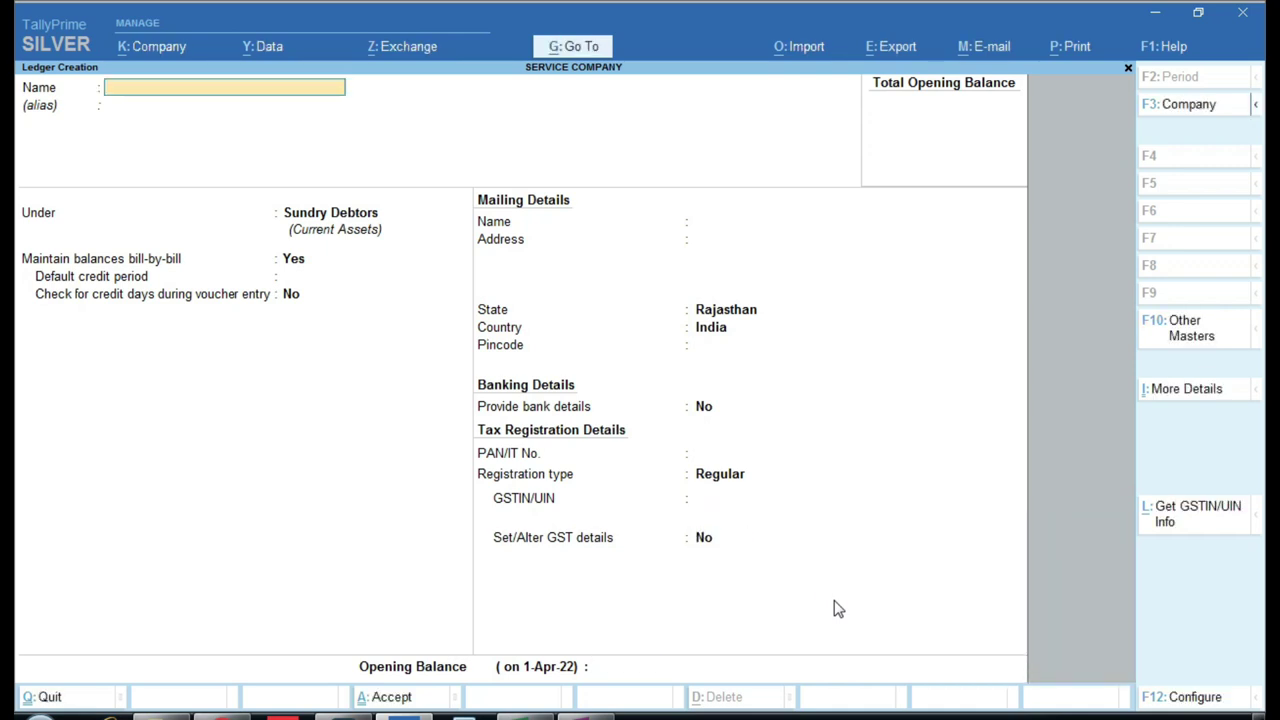
Leave ledger creation and open a new sales voucher for SERVICE COMPANY
key("Escape")
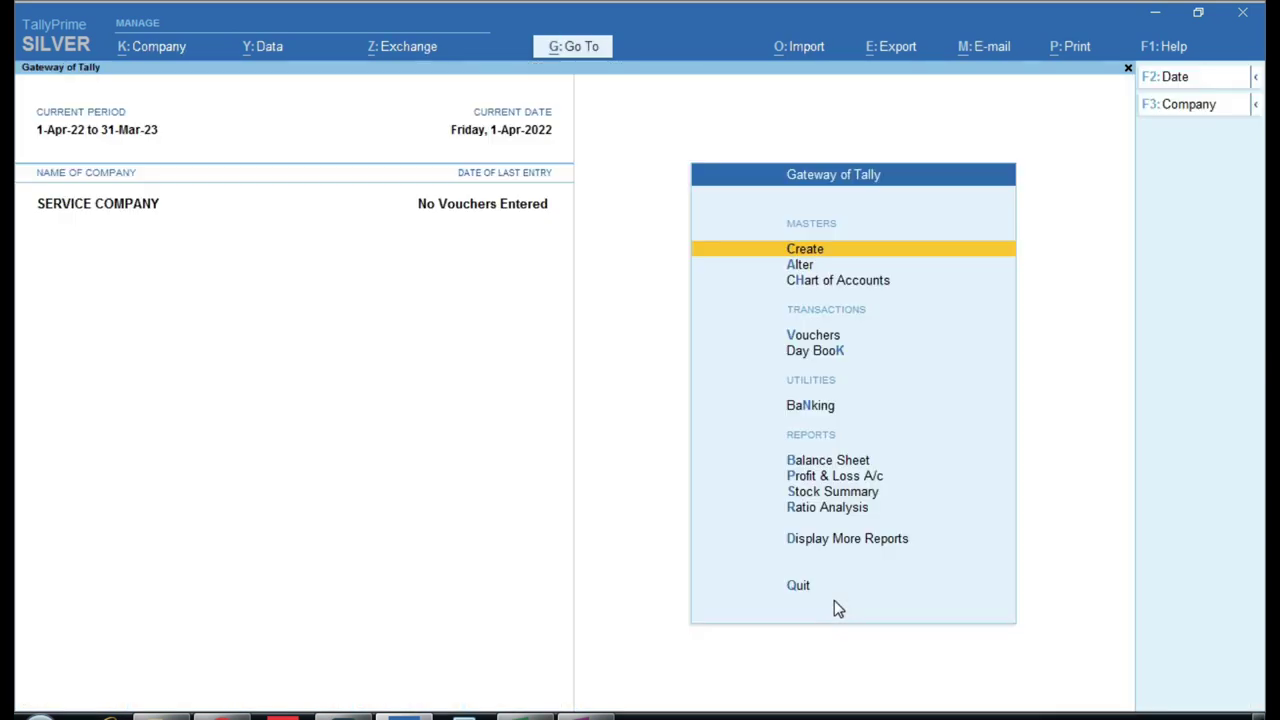
key("Down")
key("Down")
key("Down")
key("Return")
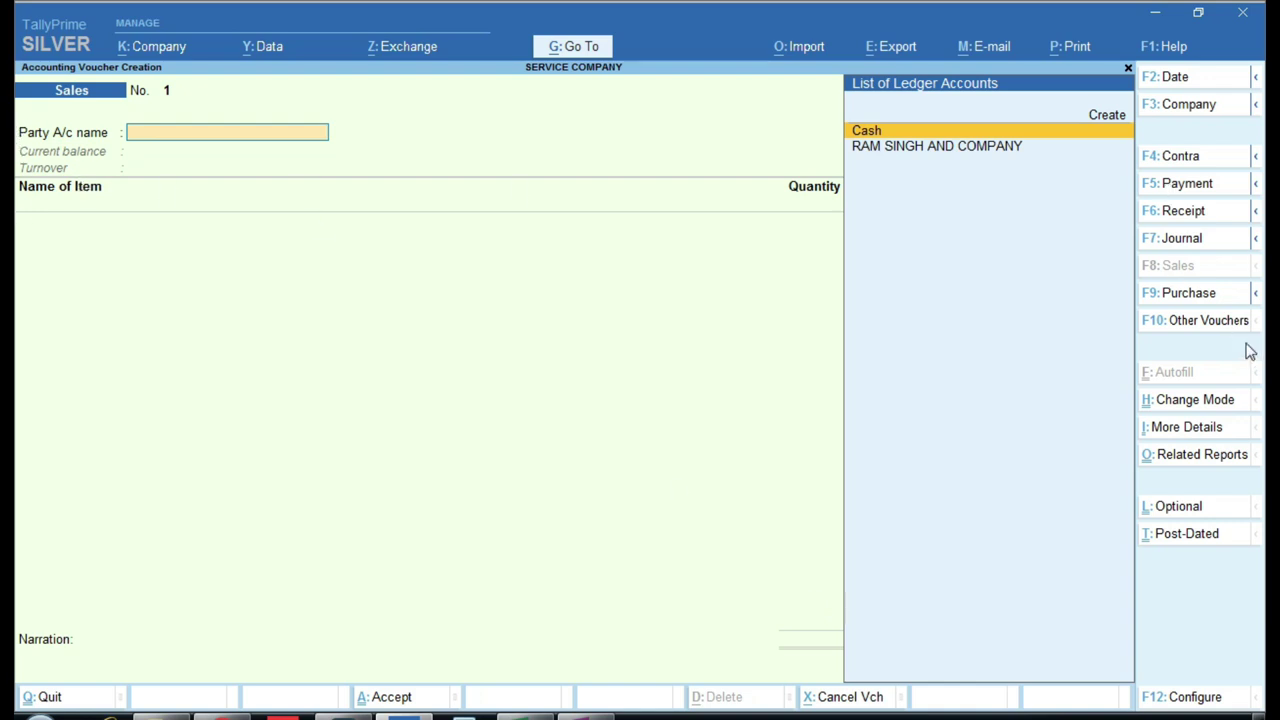
Change the sales voucher's mode to Accounting Invoice
key("ctrl+1")
left_click(43, 169)
left_click(1208, 404)
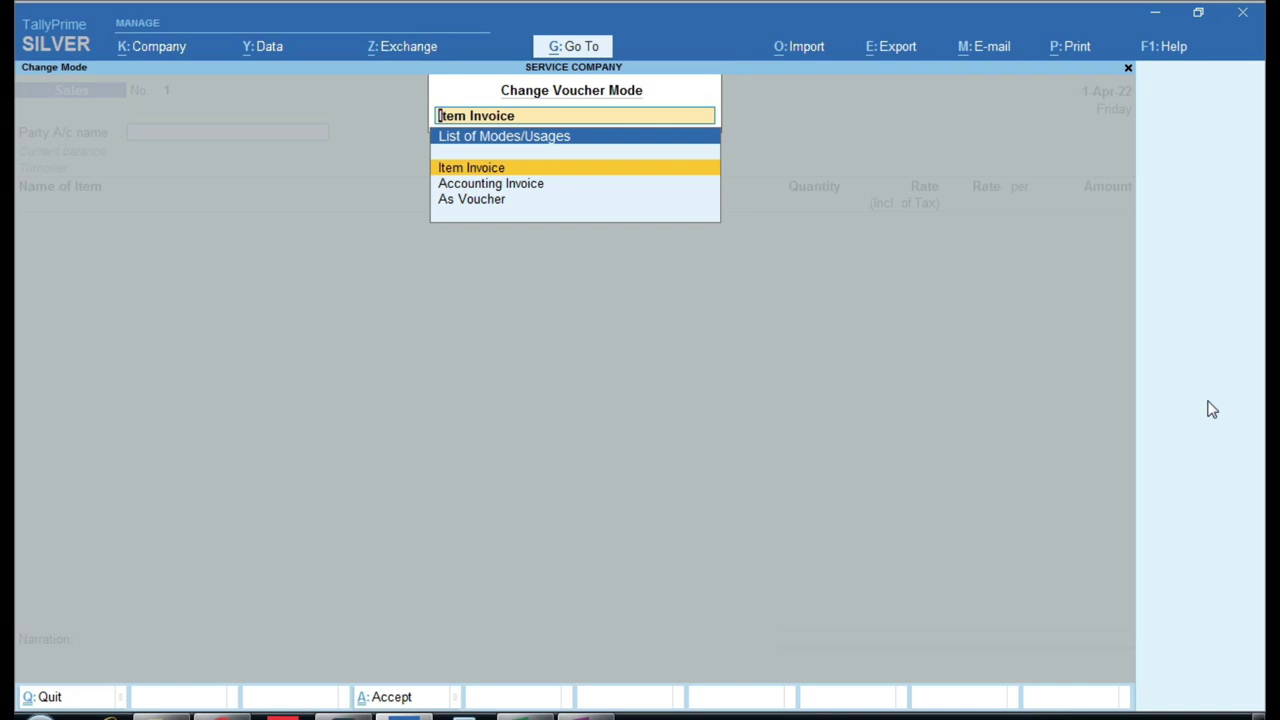
key("Down")
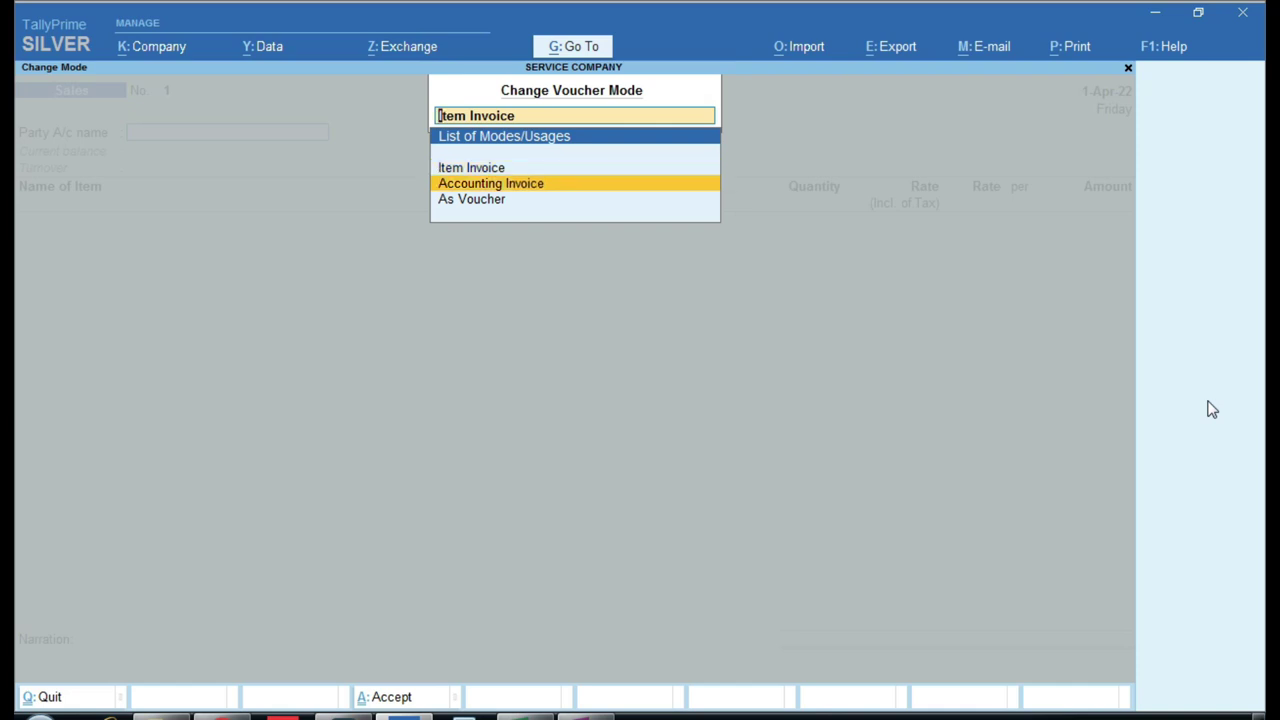
key("ctrl+1")
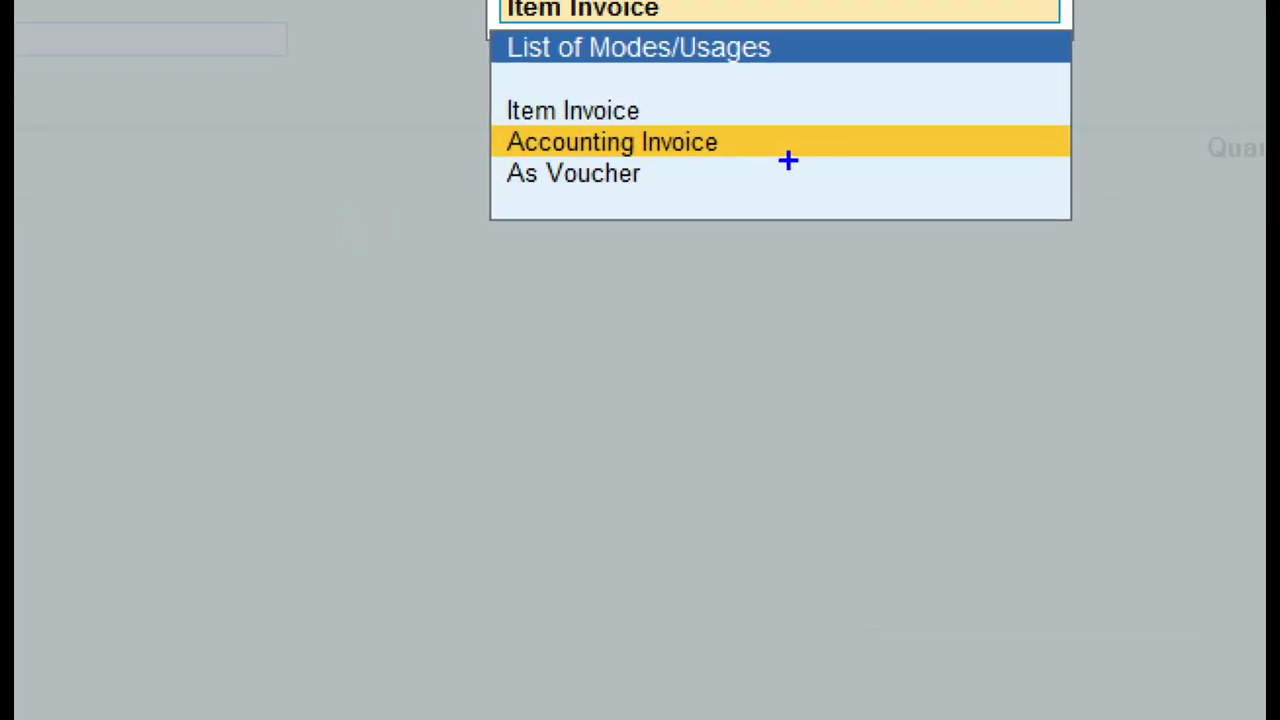
key("Return")
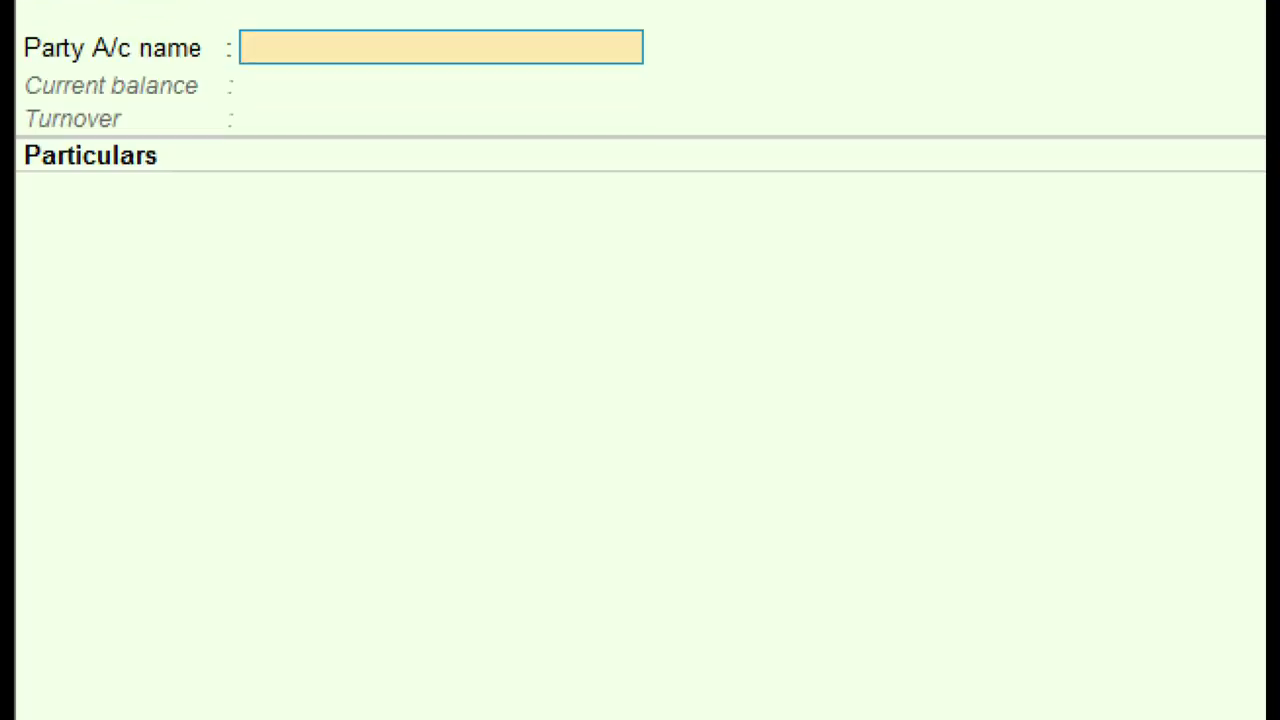
left_click(28, 214)
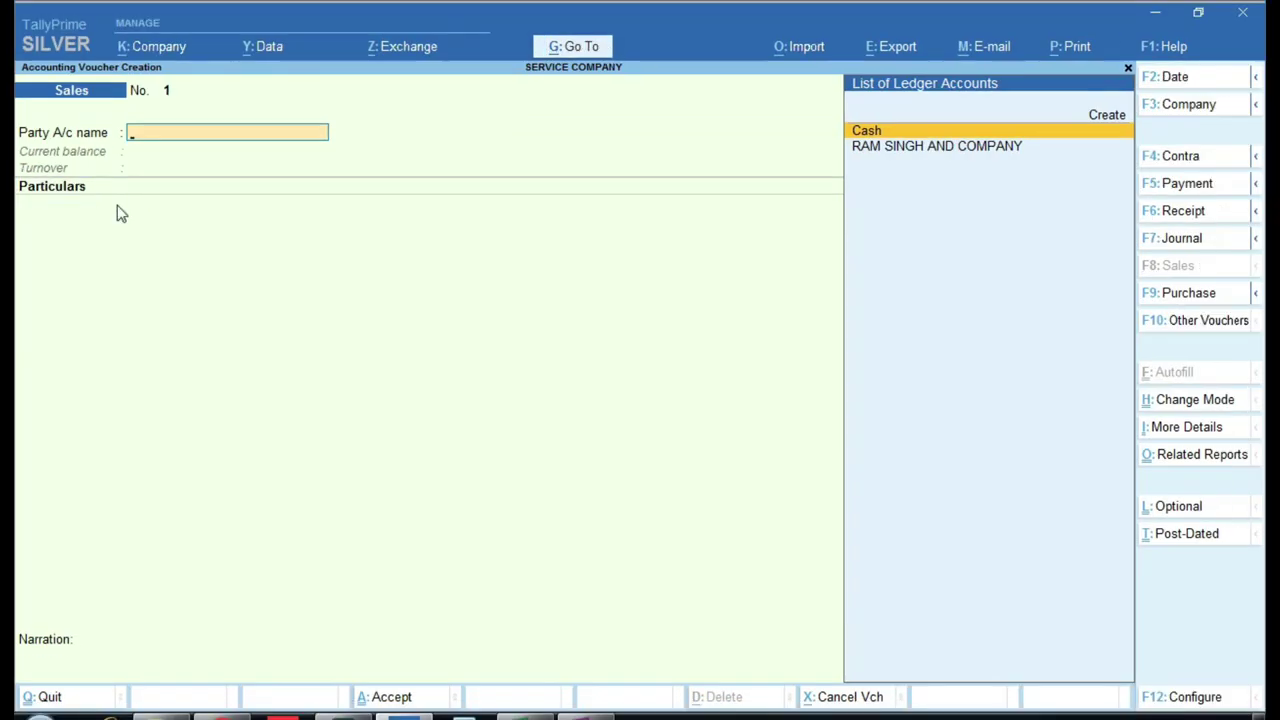
Choose RAM SINGH AND COMPANY as the party account and LEGAL ADVISE FEE as the first particular
key("Down")
key("Return")
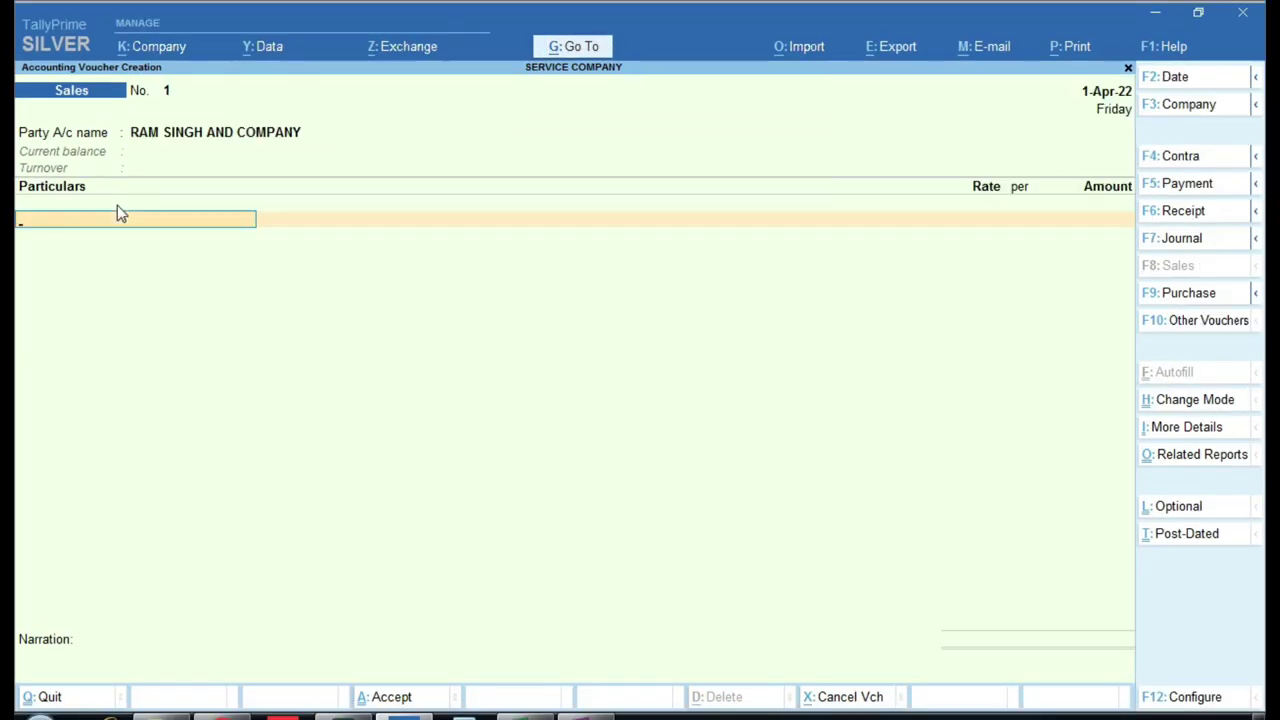
type("D")
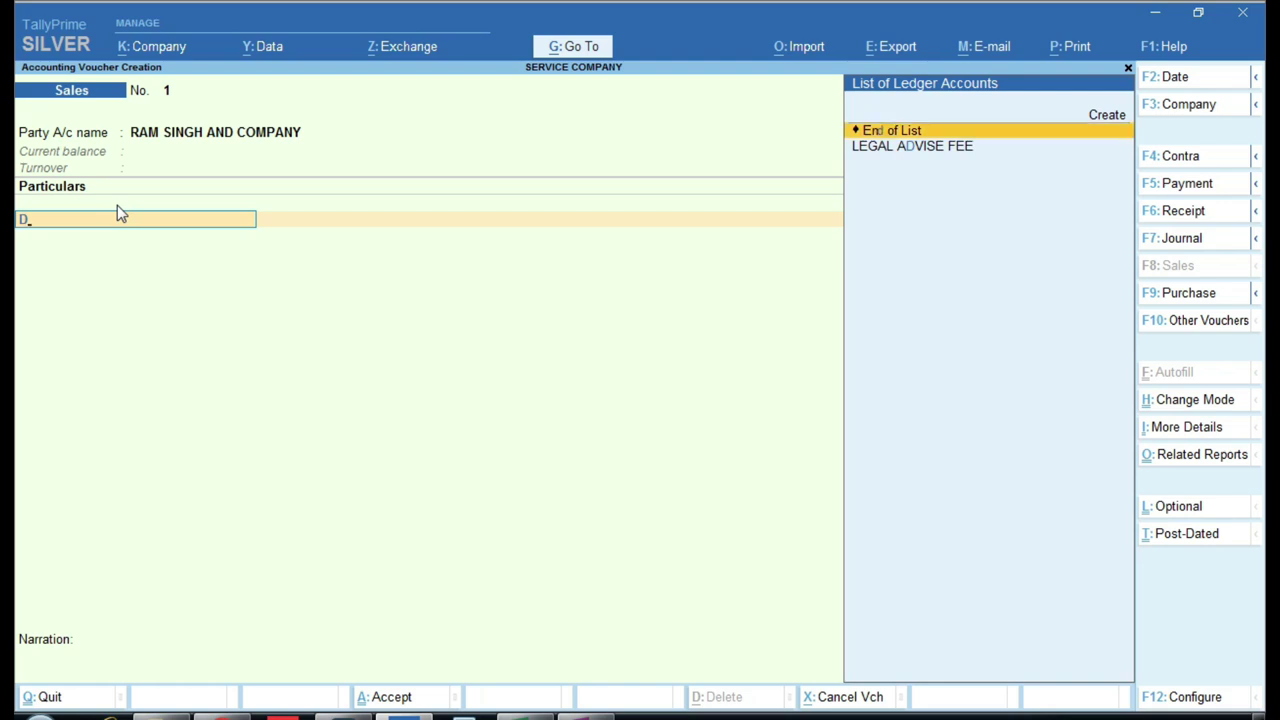
key("Down")
key("Return")
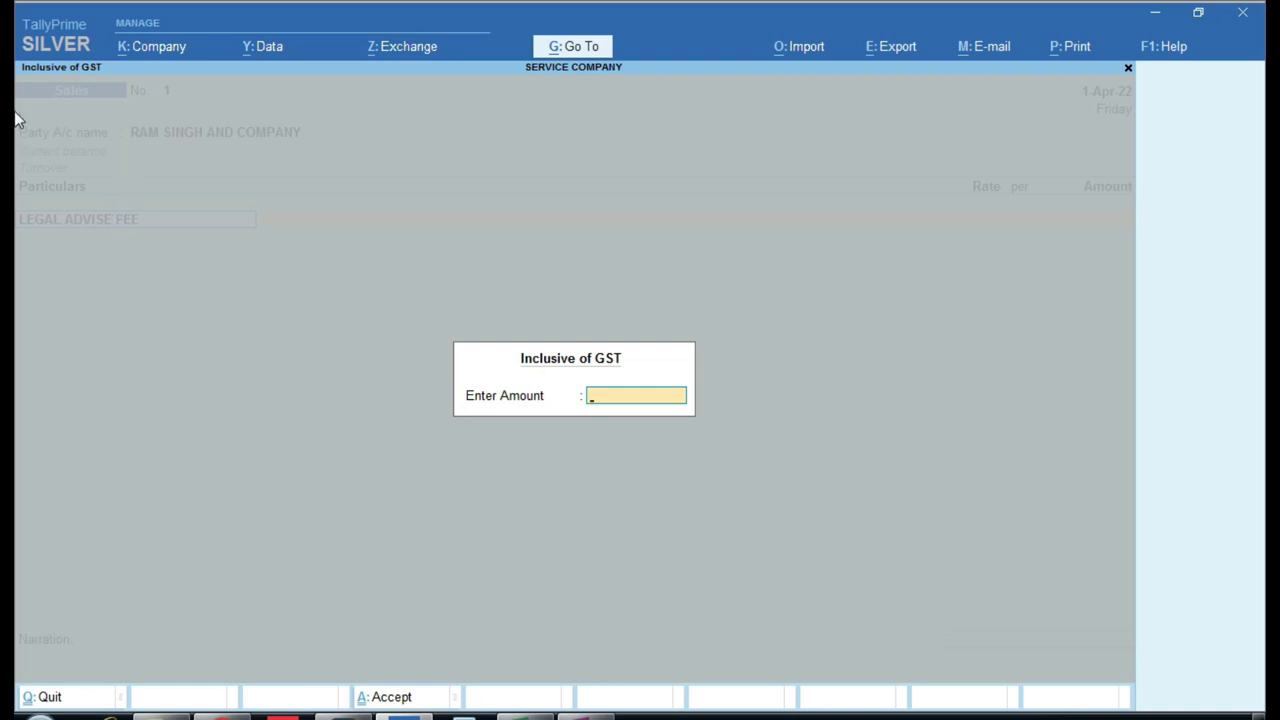
Enter 5000 as the GST-inclusive amount for LEGAL ADVISE FEE
key("ctrl")
left_click(606, 394)
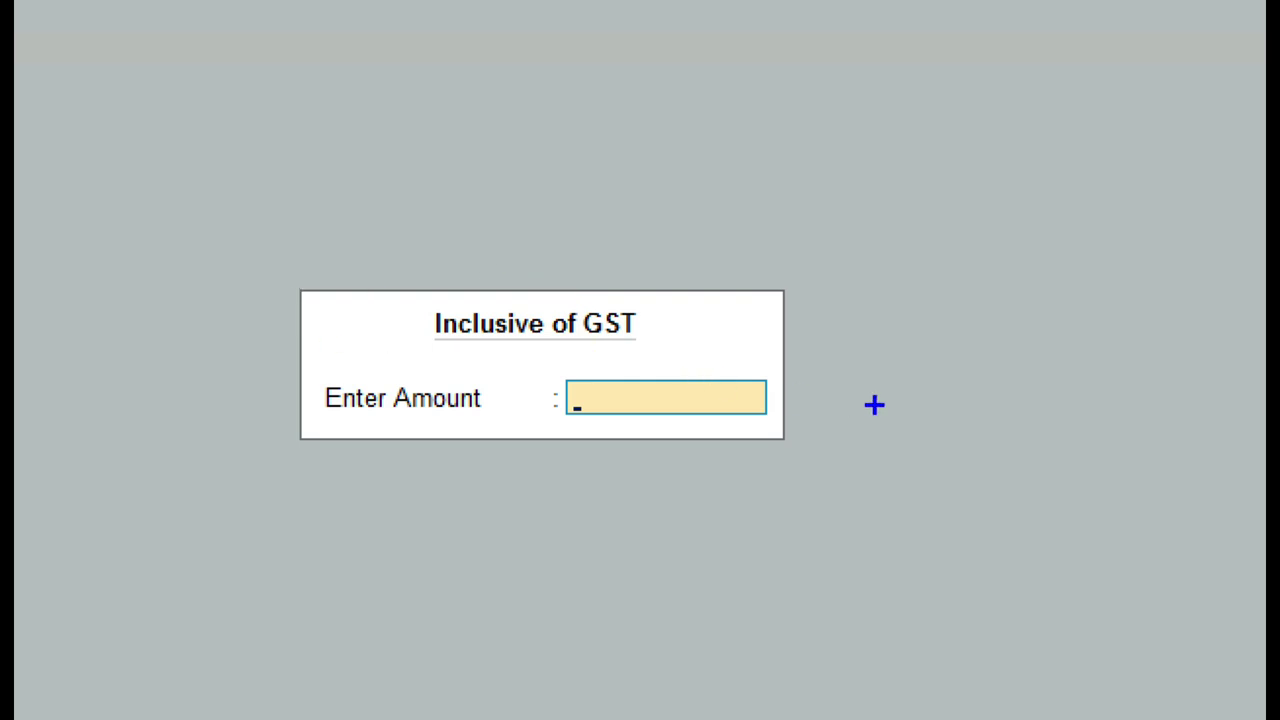
type("5000")
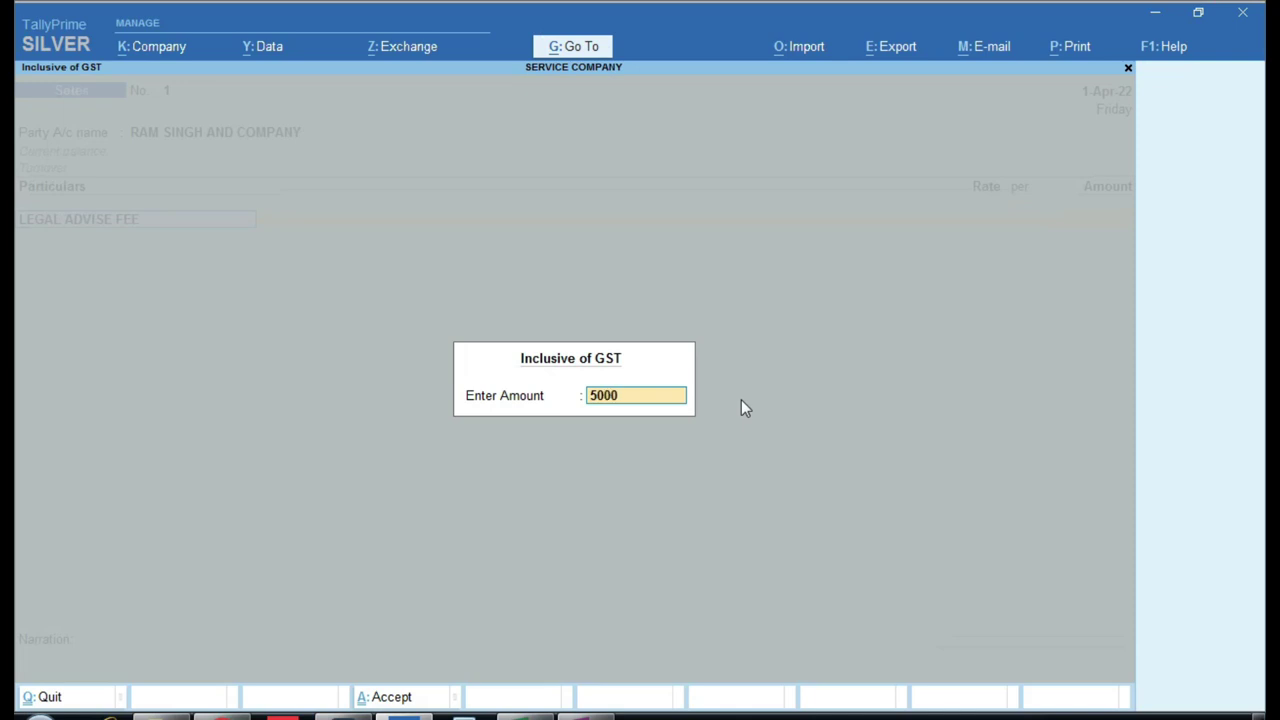
key("Return")
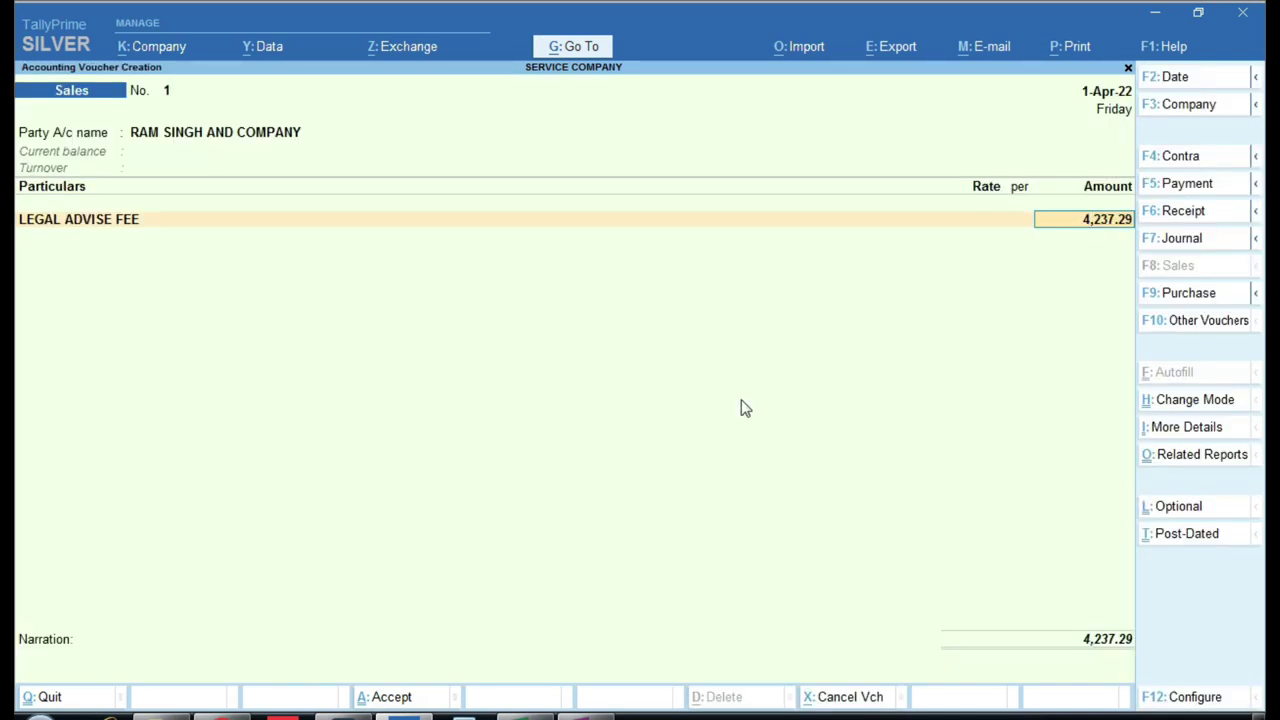
Switch to the Excel worksheet to check the service tax calculation in L13:L16, and return to the TallyPrime voucher
key("ctrl")
left_click(517, 712)
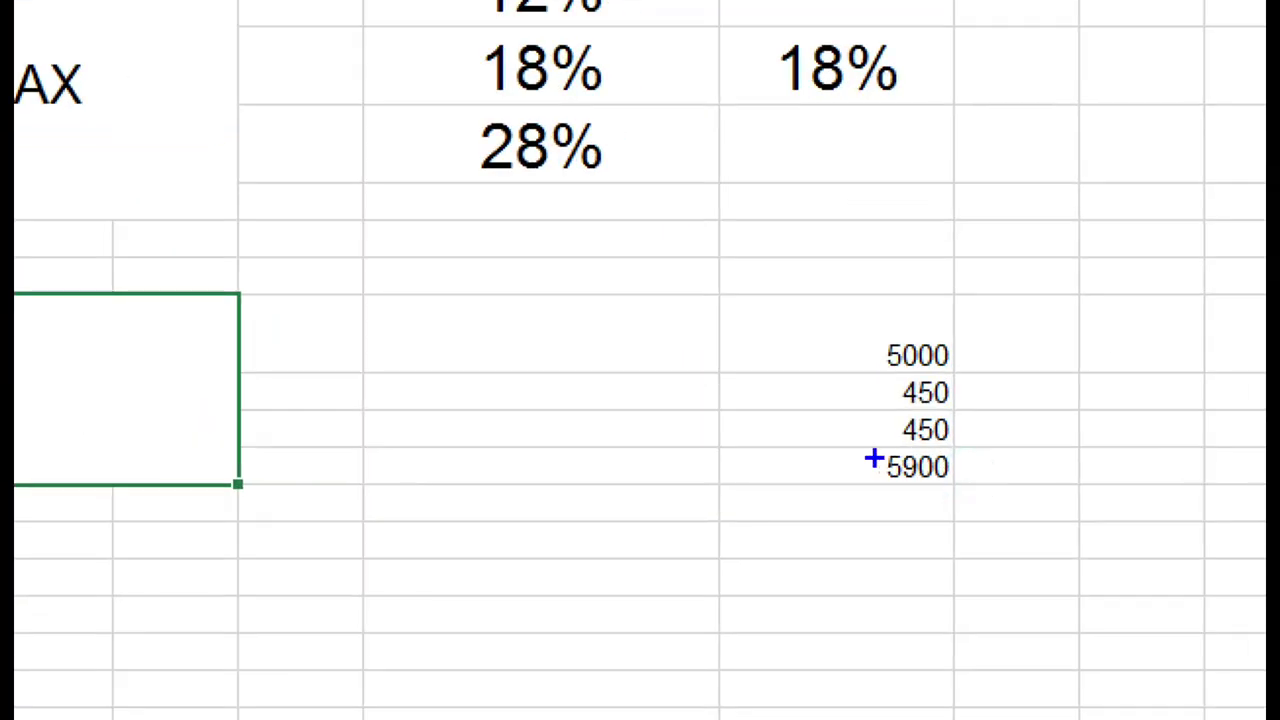
left_click_drag(844, 444, 968, 495)
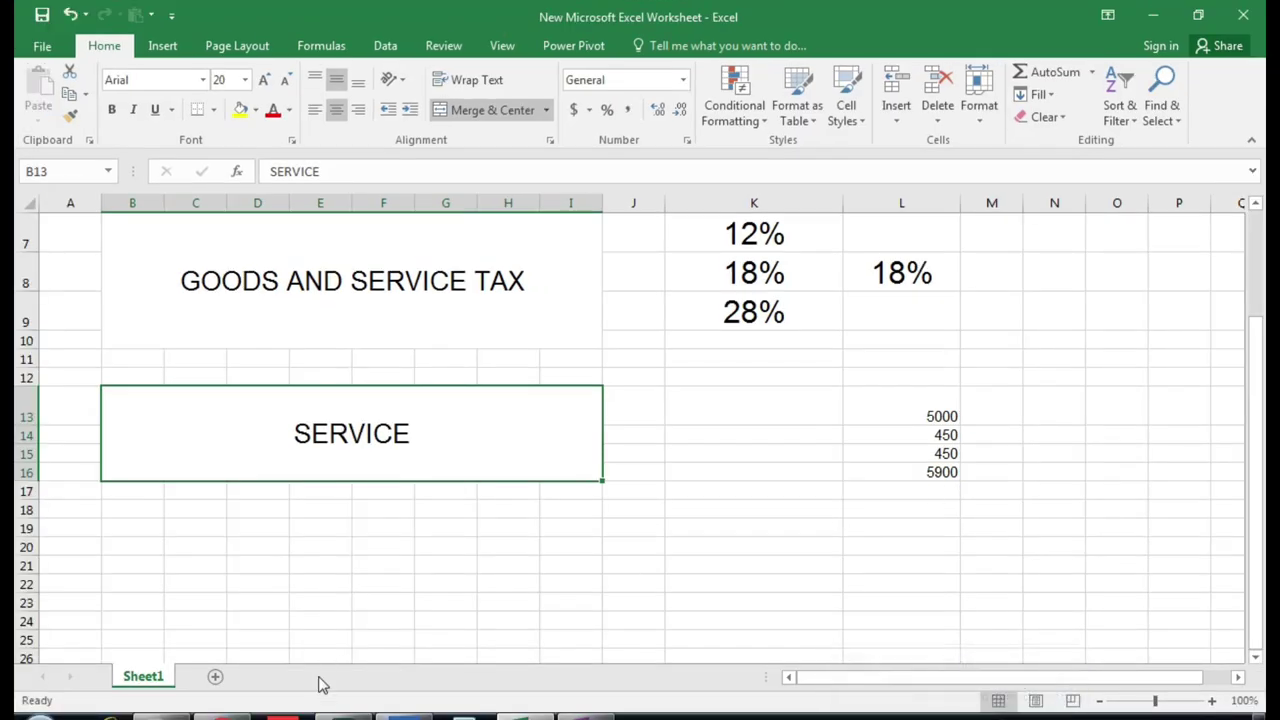
key("alt+Tab")
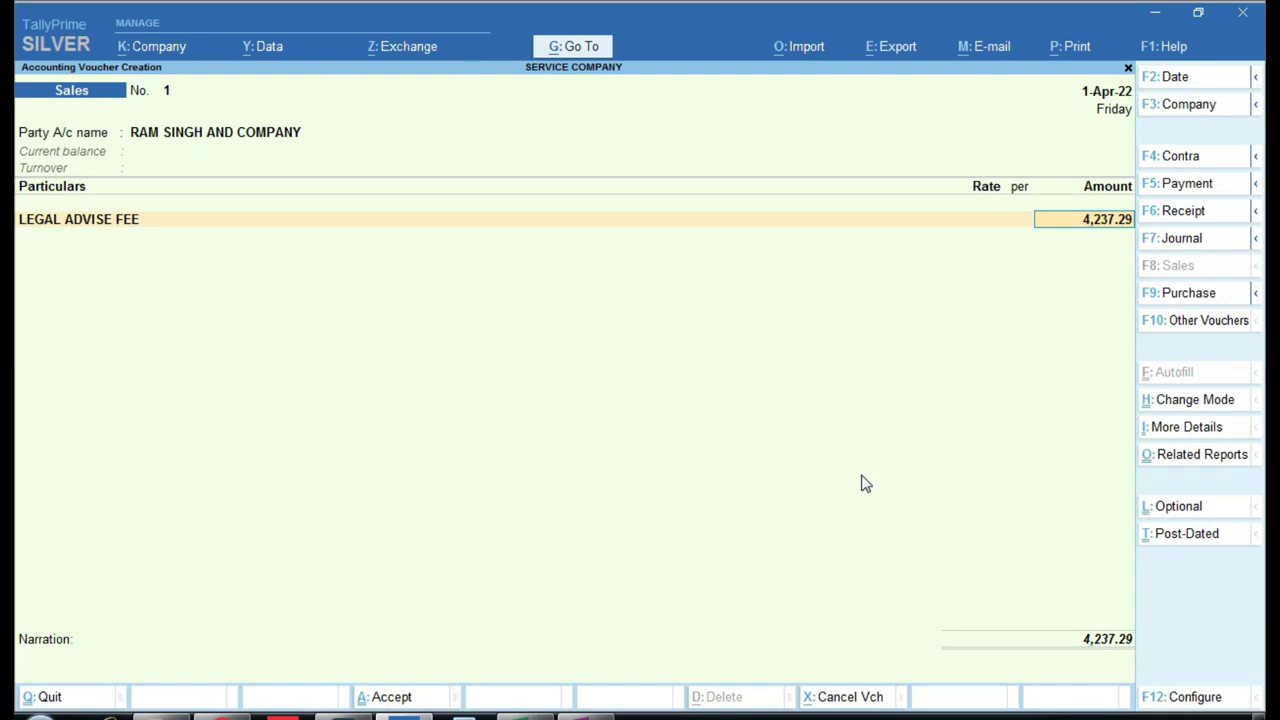
Reselect LEGAL ADVISE FEE in the first particulars line and set its GST-inclusive amount to 5900
key("BackSpace")
key("Up")
key("Up")
key("Up")
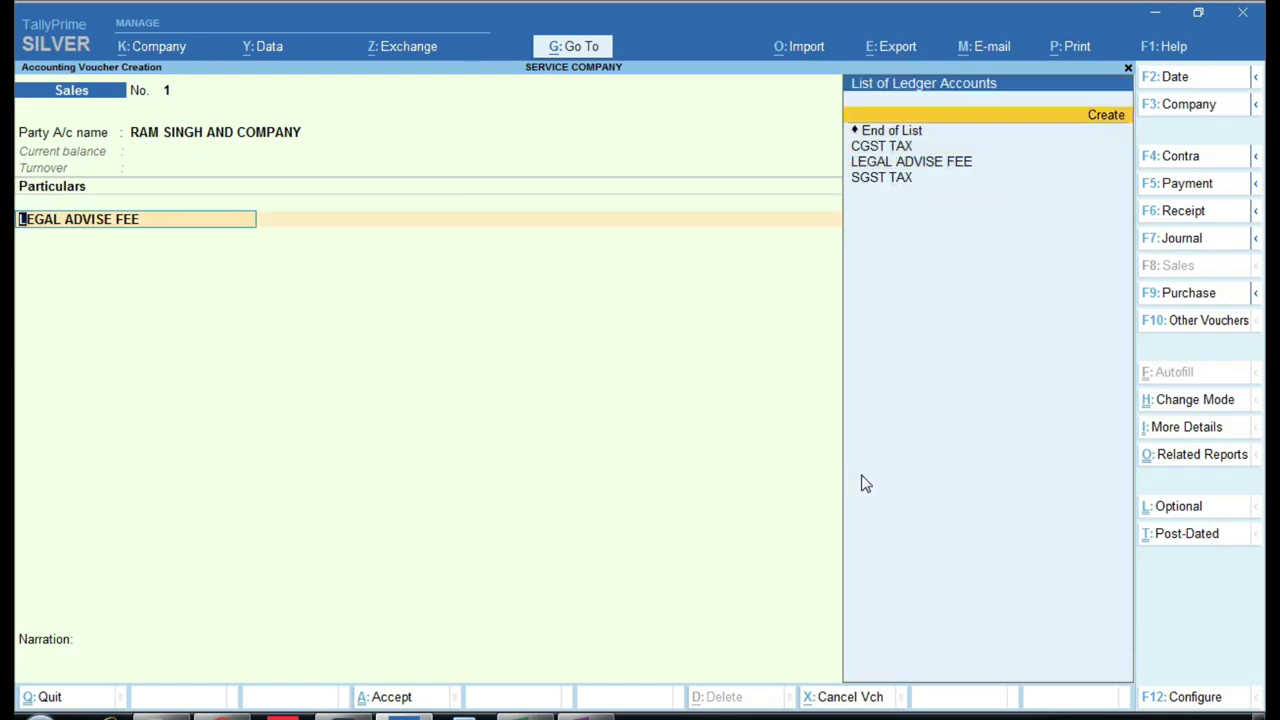
key("Down")
key("Return")
key("BackSpace")
key("Down")
key("Down")
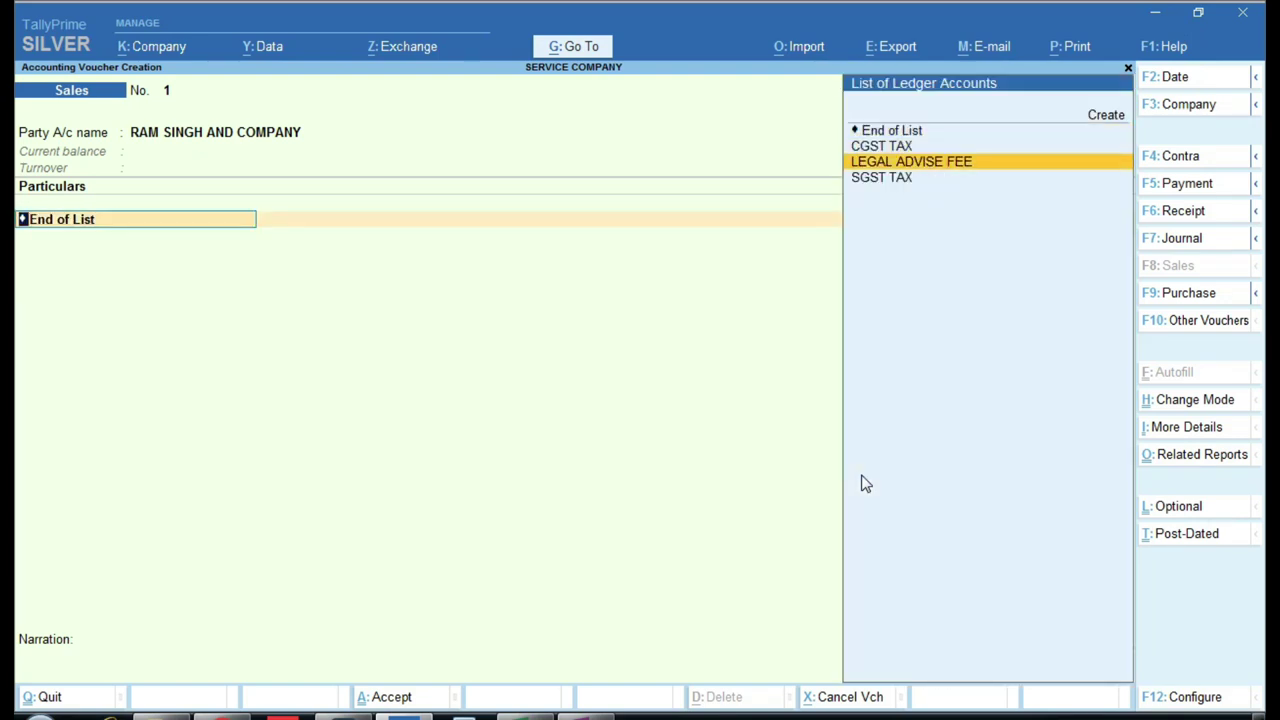
key("Return")
type("5900")
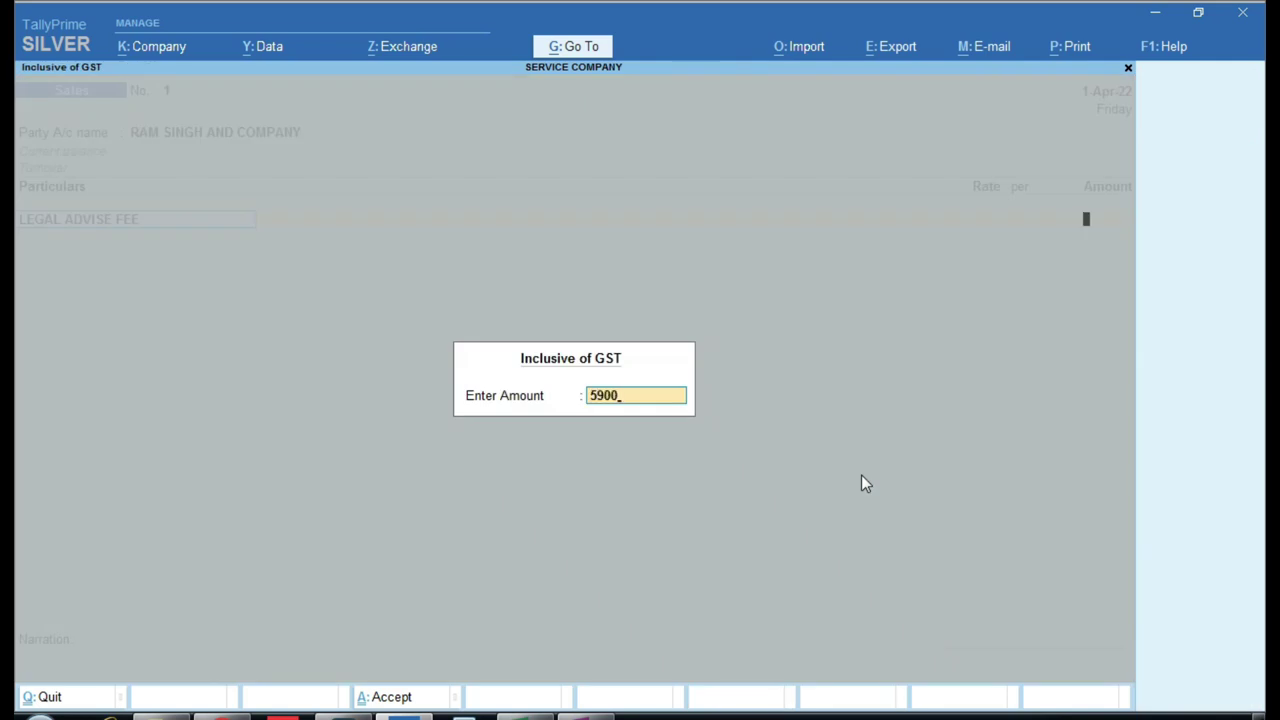
key("Return")
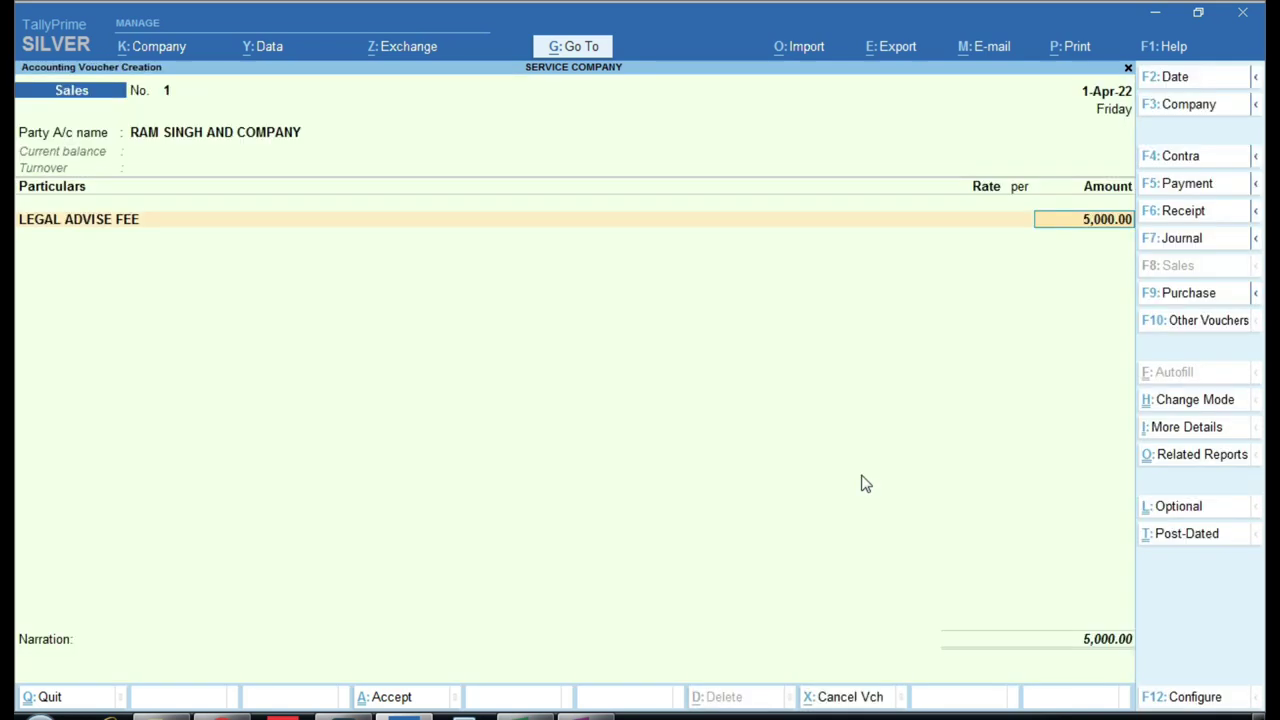
Accept the LEGAL ADVISE FEE amount and set its tax classification to Sales Taxable
key("ctrl")
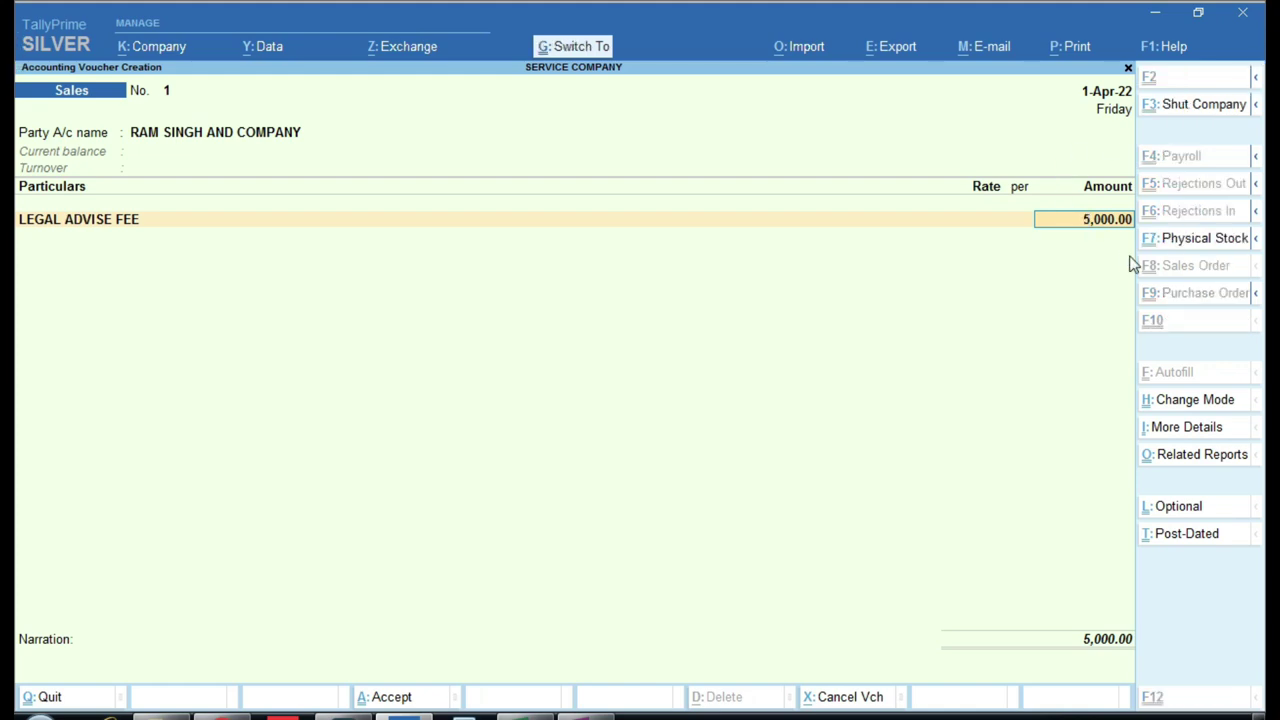
left_click(1138, 256)
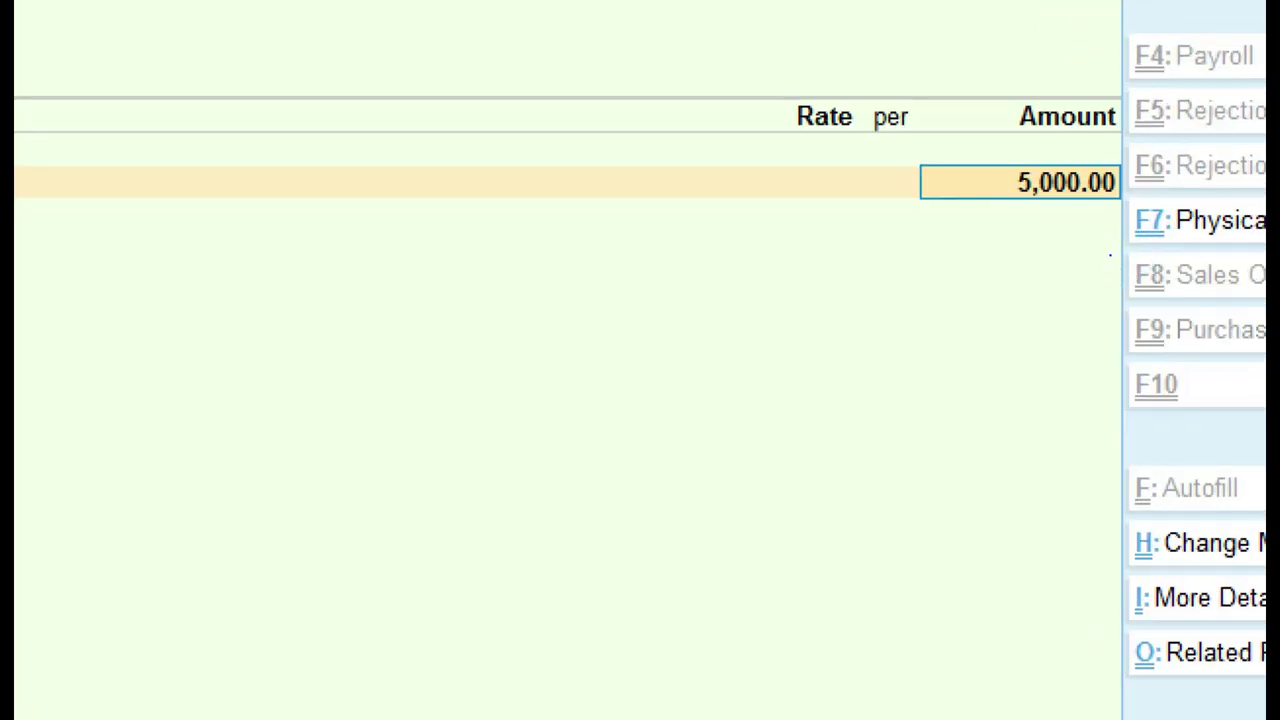
key("Return")
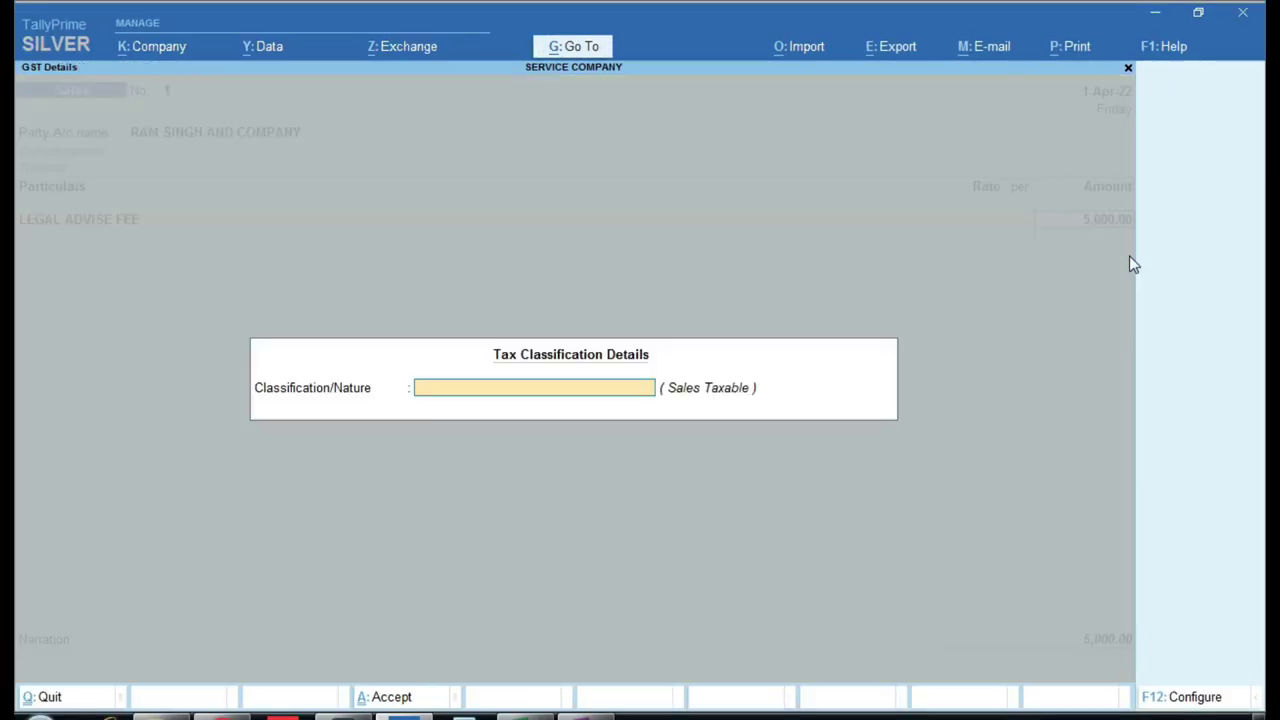
type("SA")
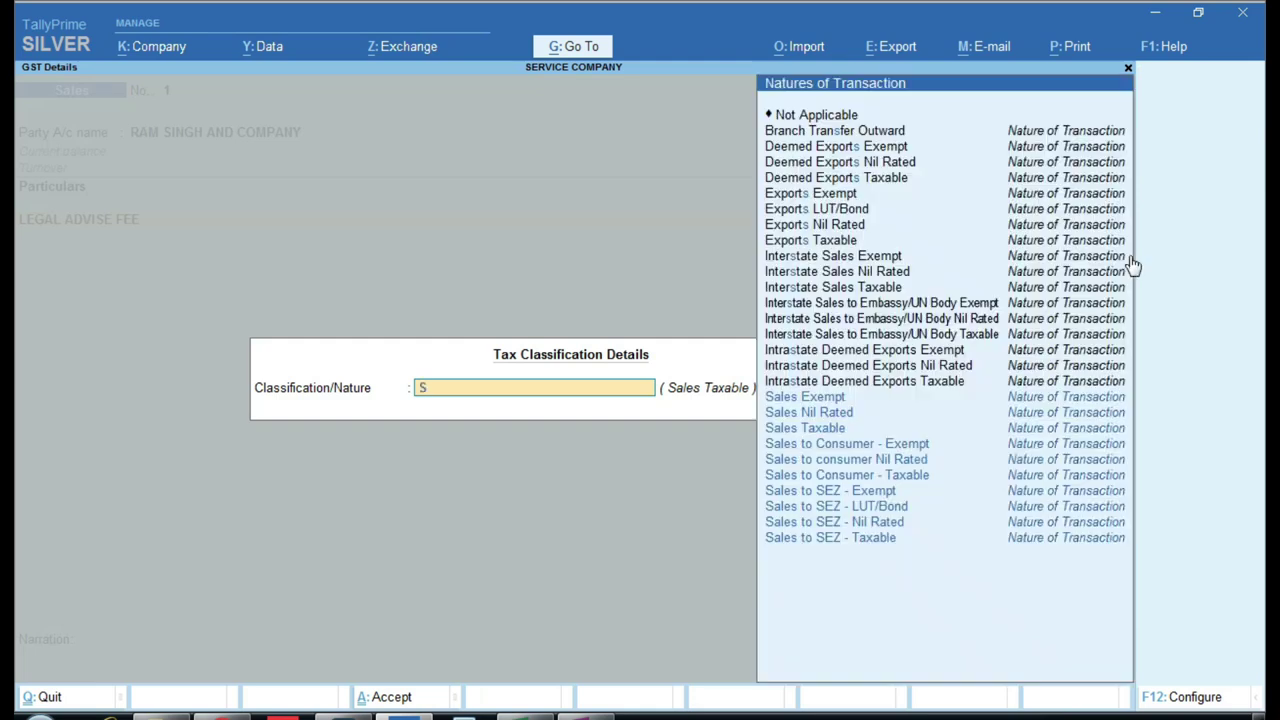
key("Down")
key("Down")
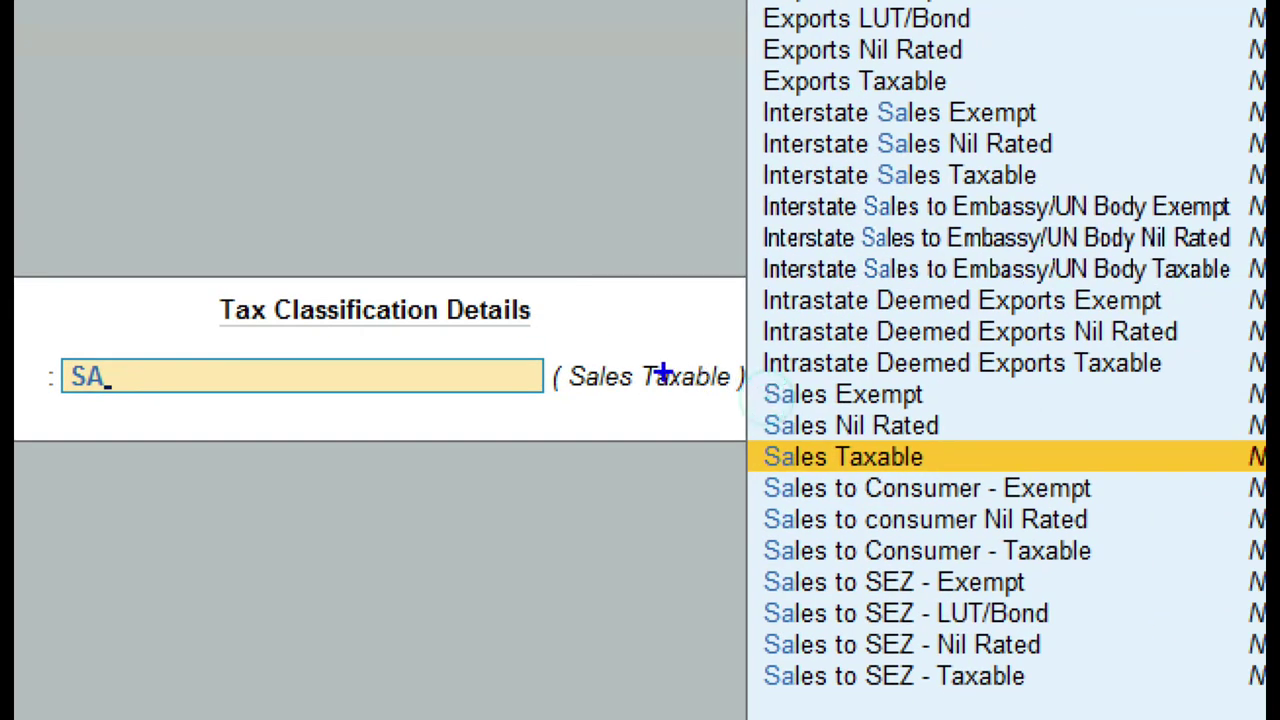
mouse_move(531, 331)
left_mouse_down()
mouse_move(694, 434)
mouse_move(772, 414)
left_mouse_up()
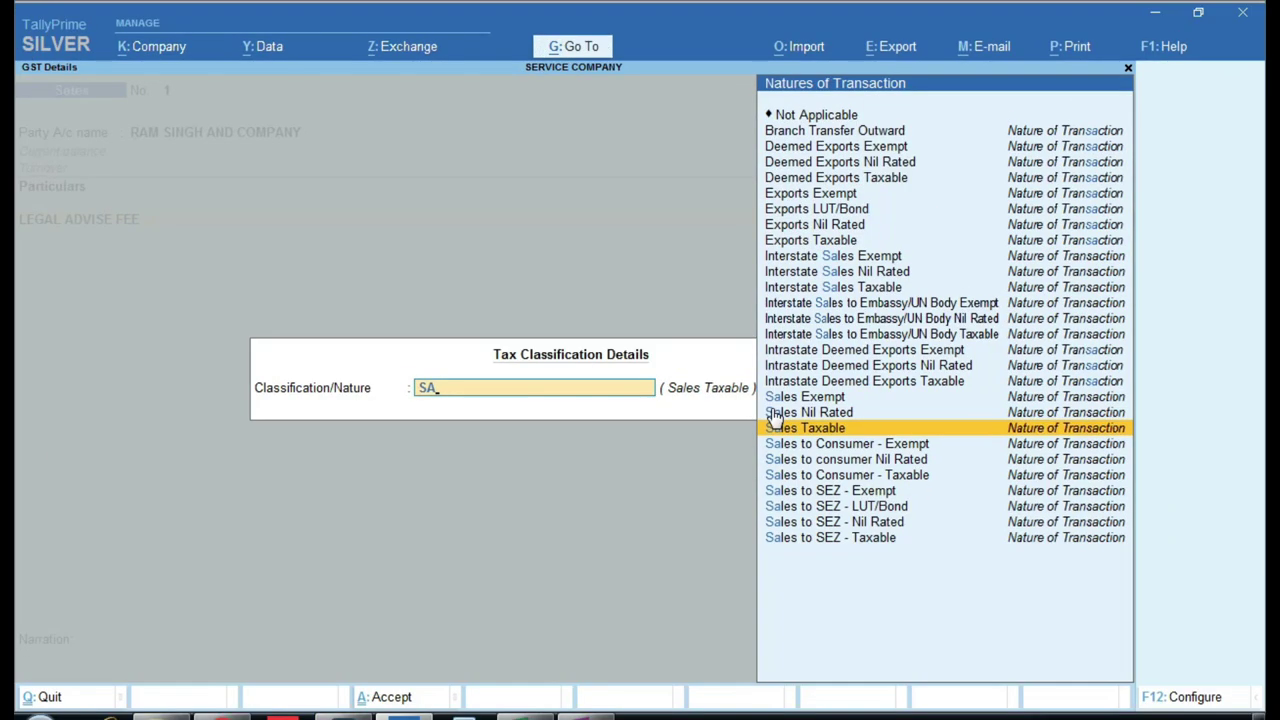
key("Return")
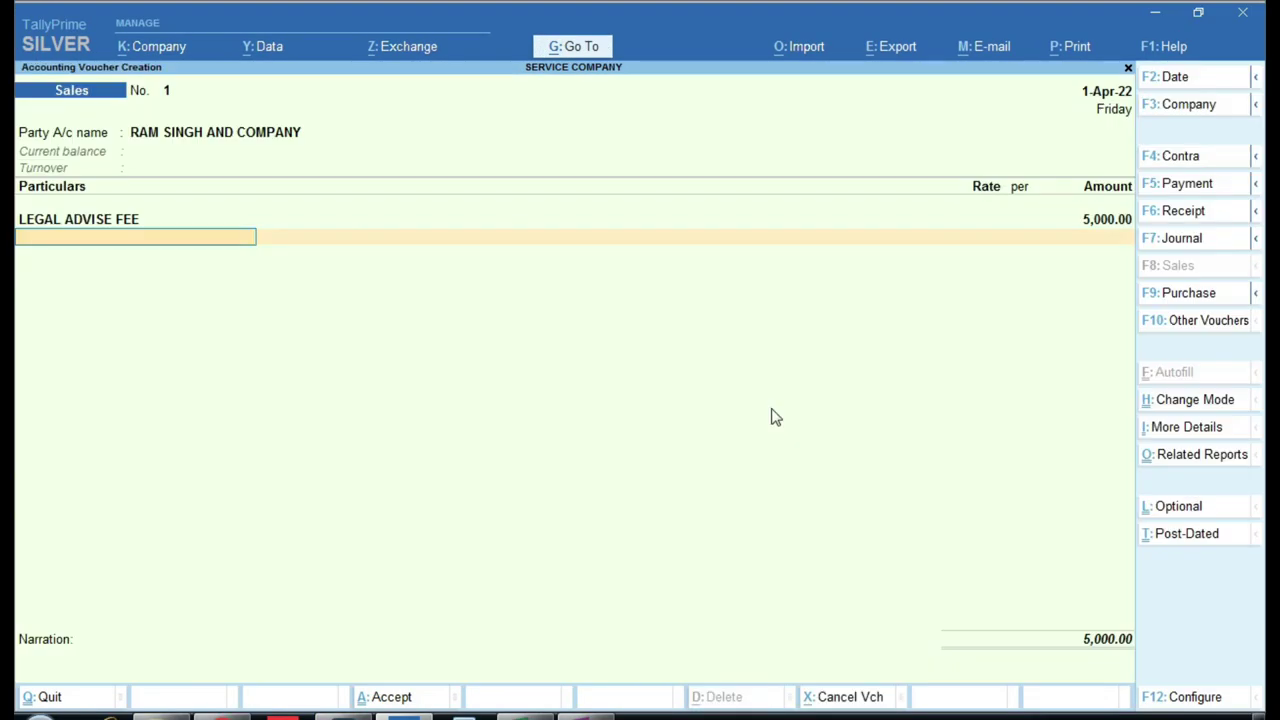
Add the CGST TAX and SGST TAX ledgers below the service line with their calculated amounts
type("cg")
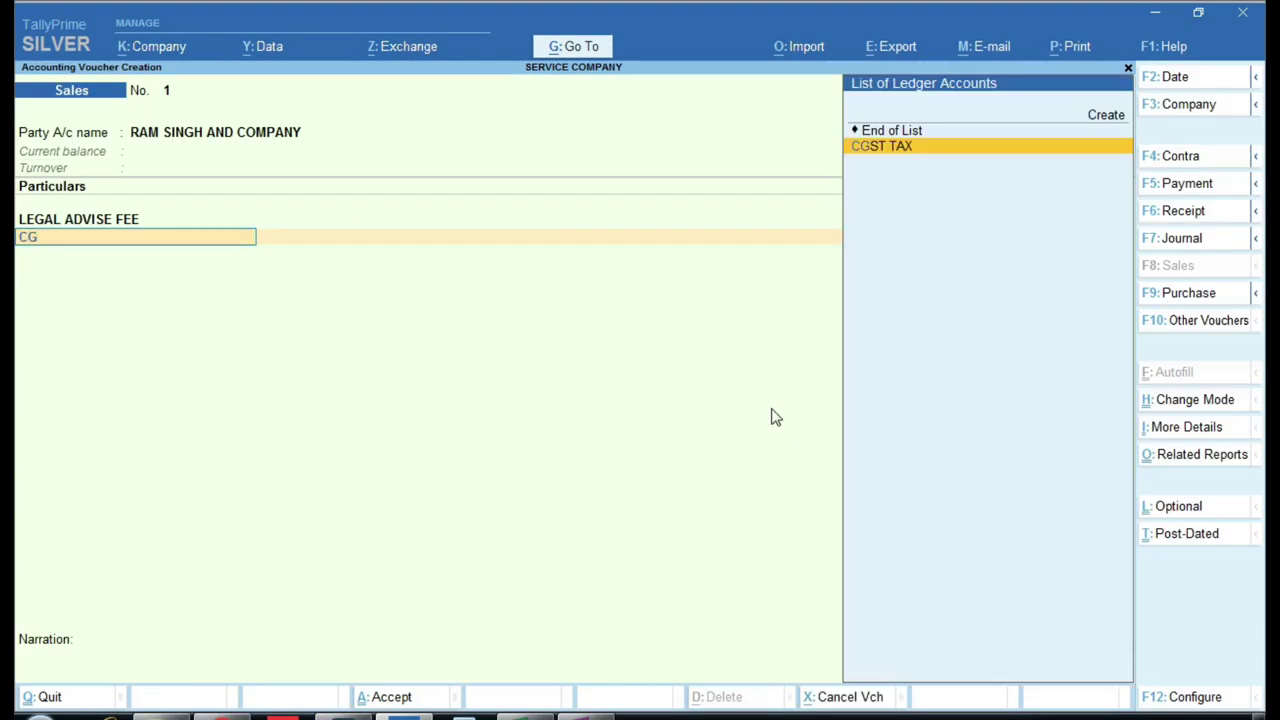
key("Return")
key("Return")
type("sg")
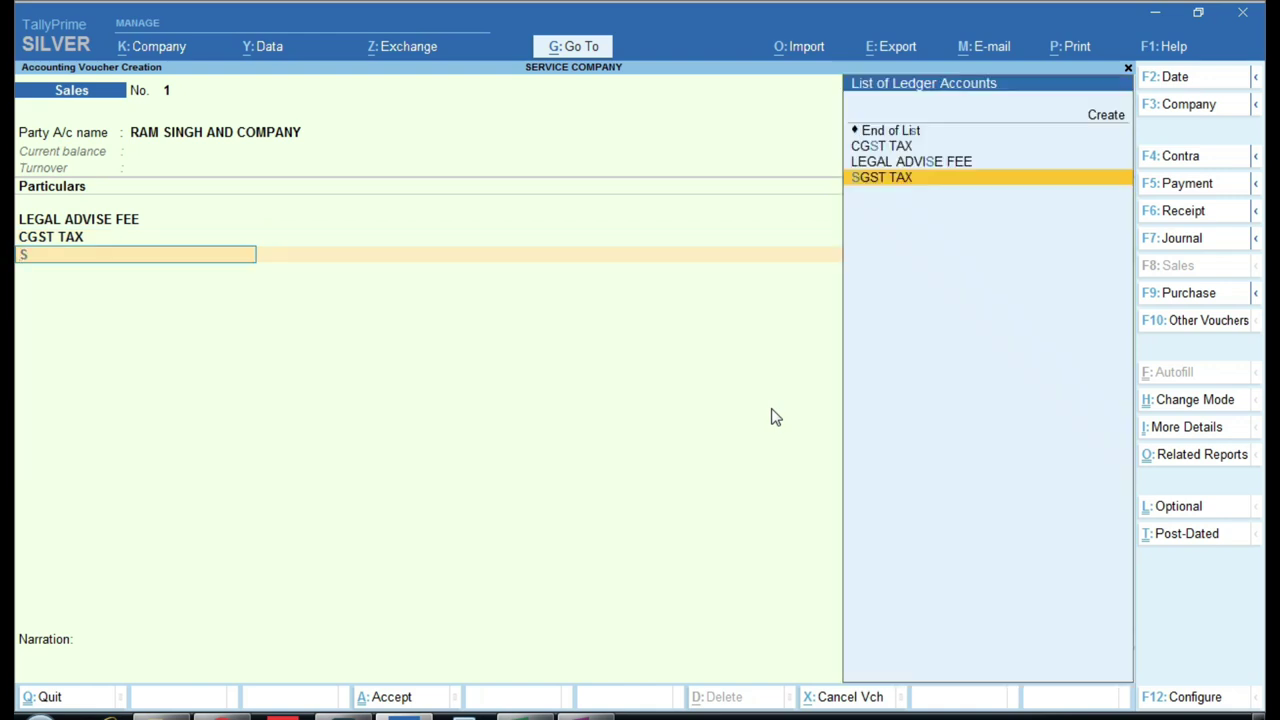
key("Return")
key("Return")
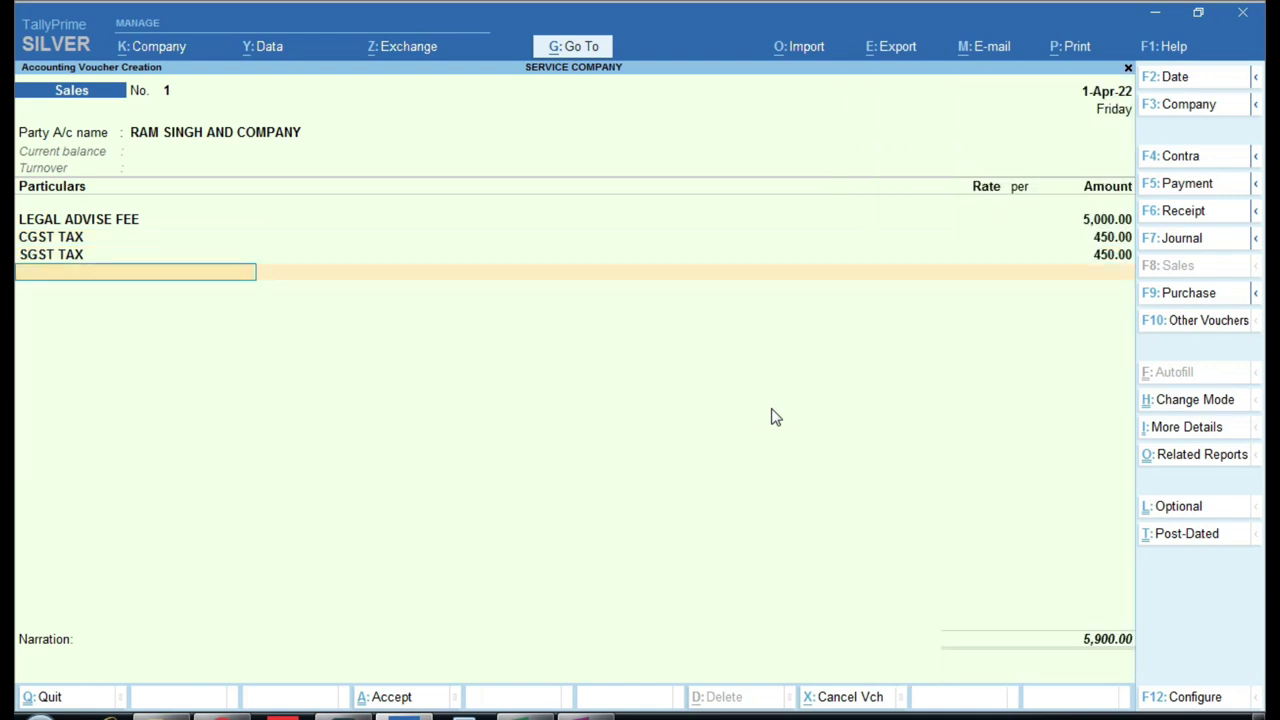
Review the voucher total and the detailed GST tax analysis for LEGAL ADVISE FEE, and return to the voucher
key("ctrl")
mouse_move(1044, 603)
left_mouse_down()
mouse_move(1146, 676)
mouse_move(1174, 676)
left_mouse_up()
key("alt")
key("ctrl+o")
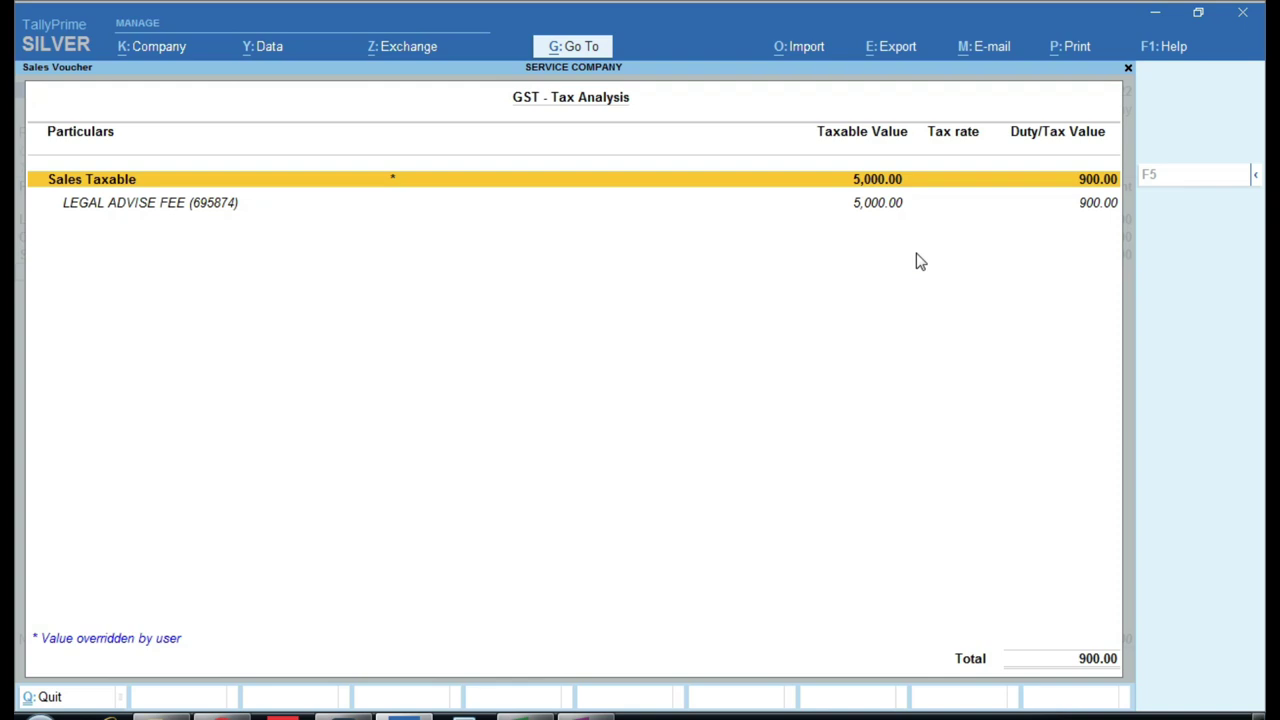
key("Down")
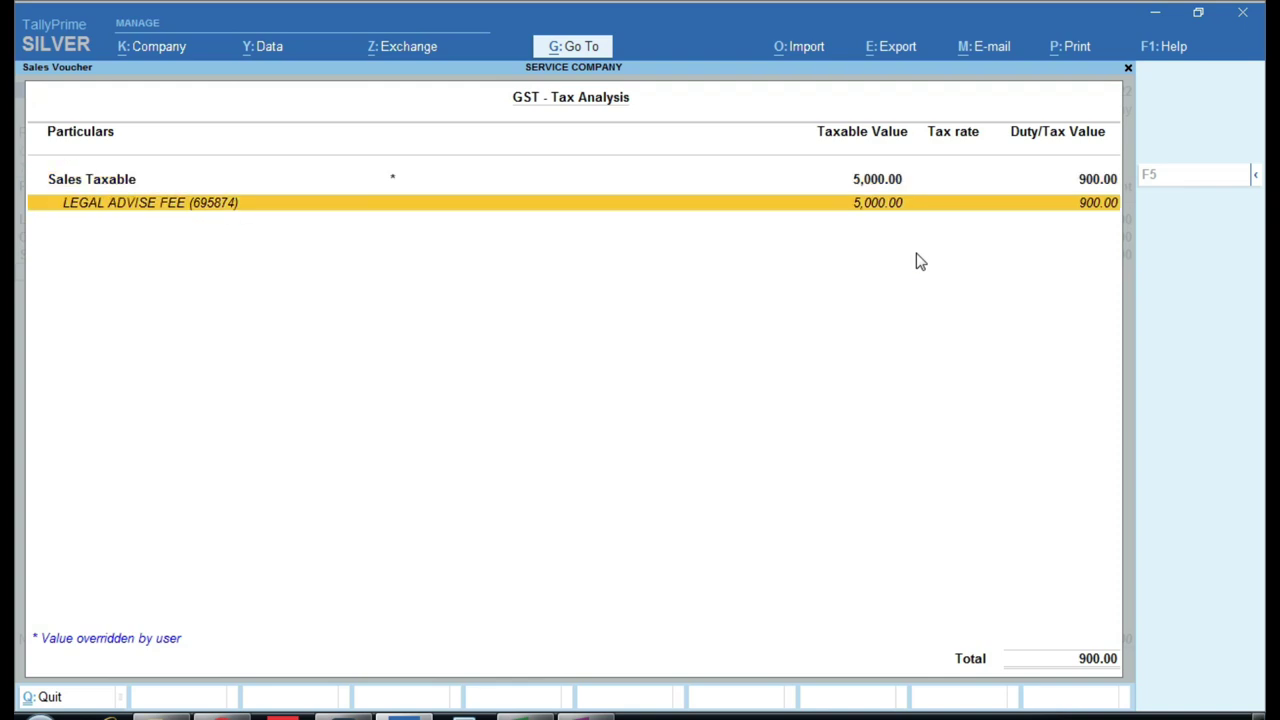
key("ctrl")
key("F5")
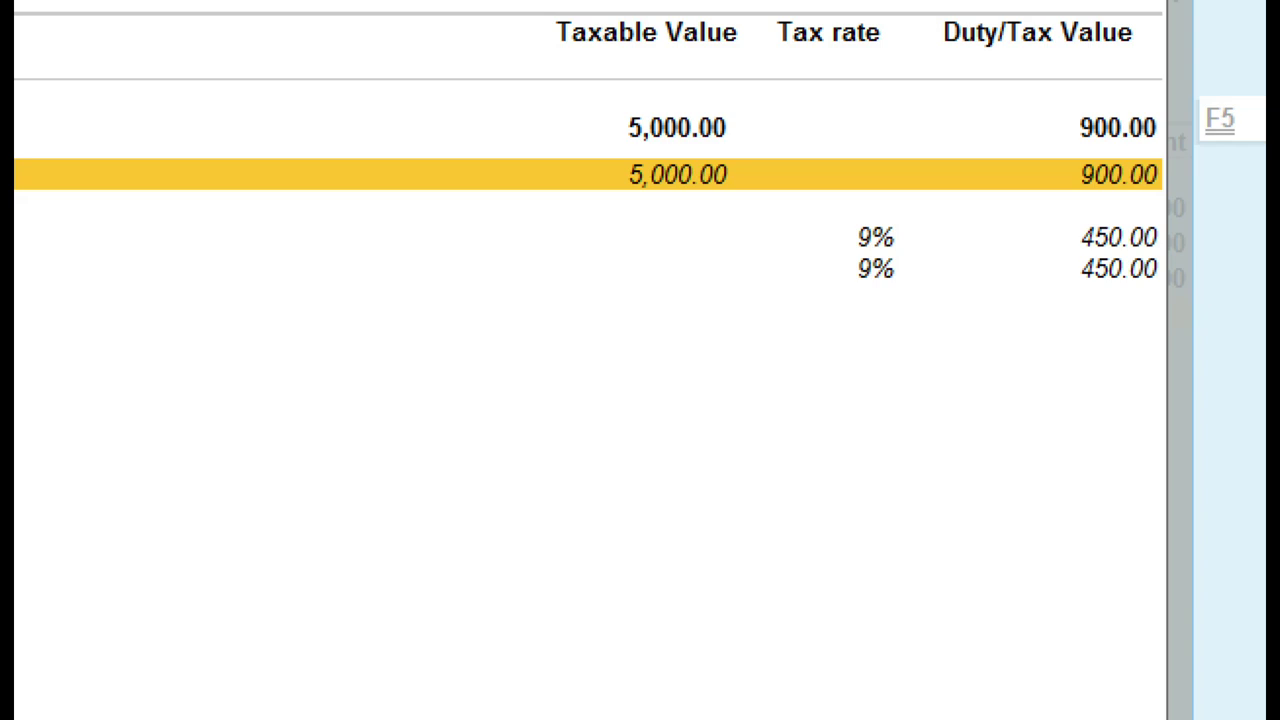
key("Escape")
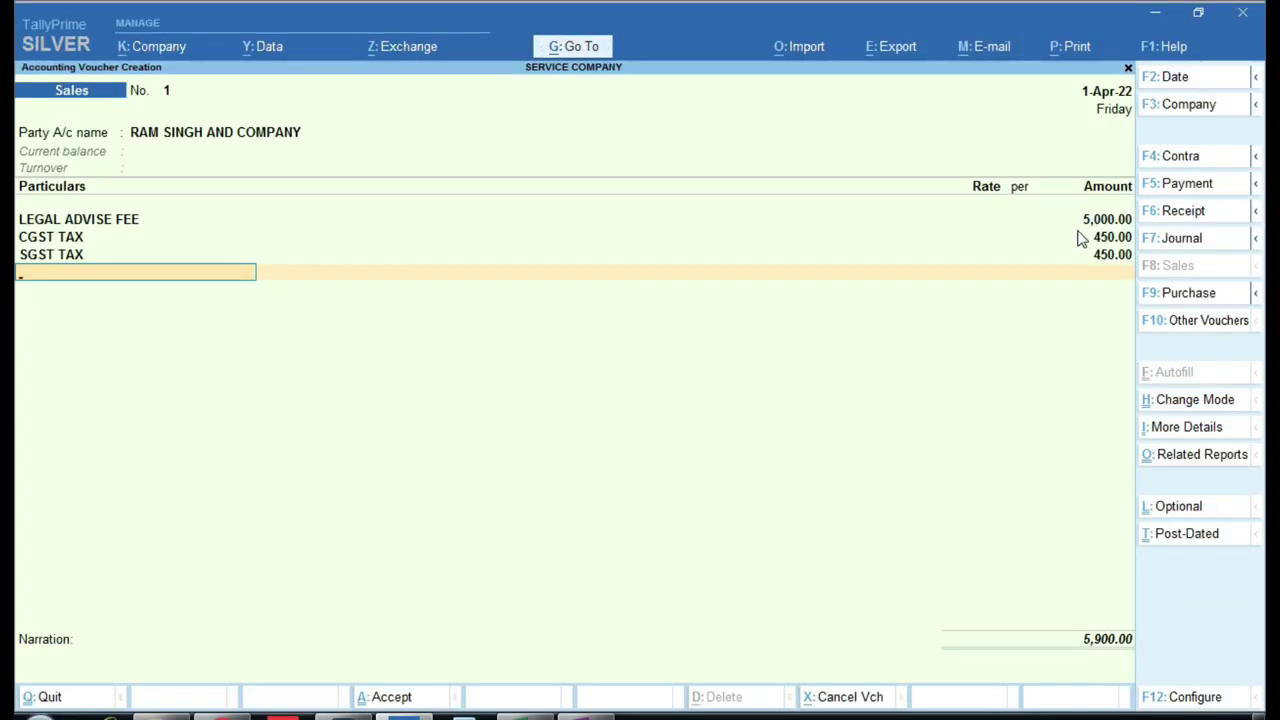
Accept the bill-wise details as New Ref for the full amount, leave the narration blank and save the sales voucher
key("Return")
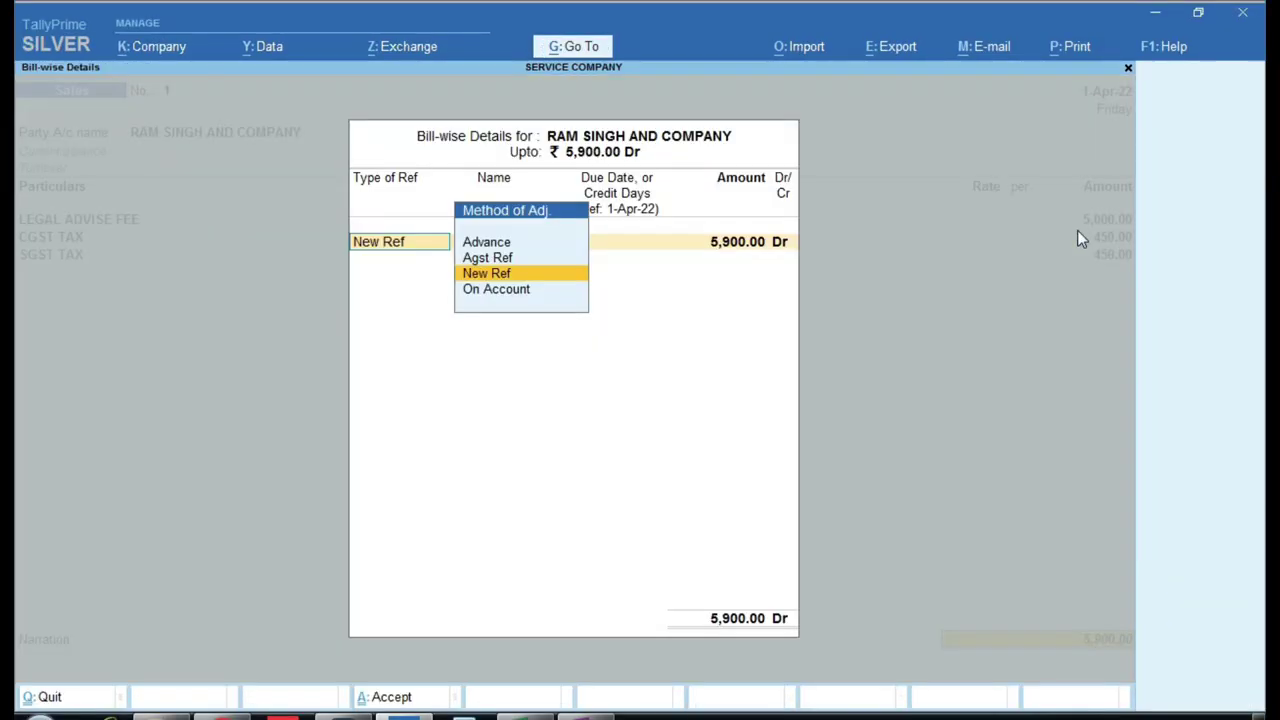
key("Return")
key("Return")
key("Return")
key("Return")
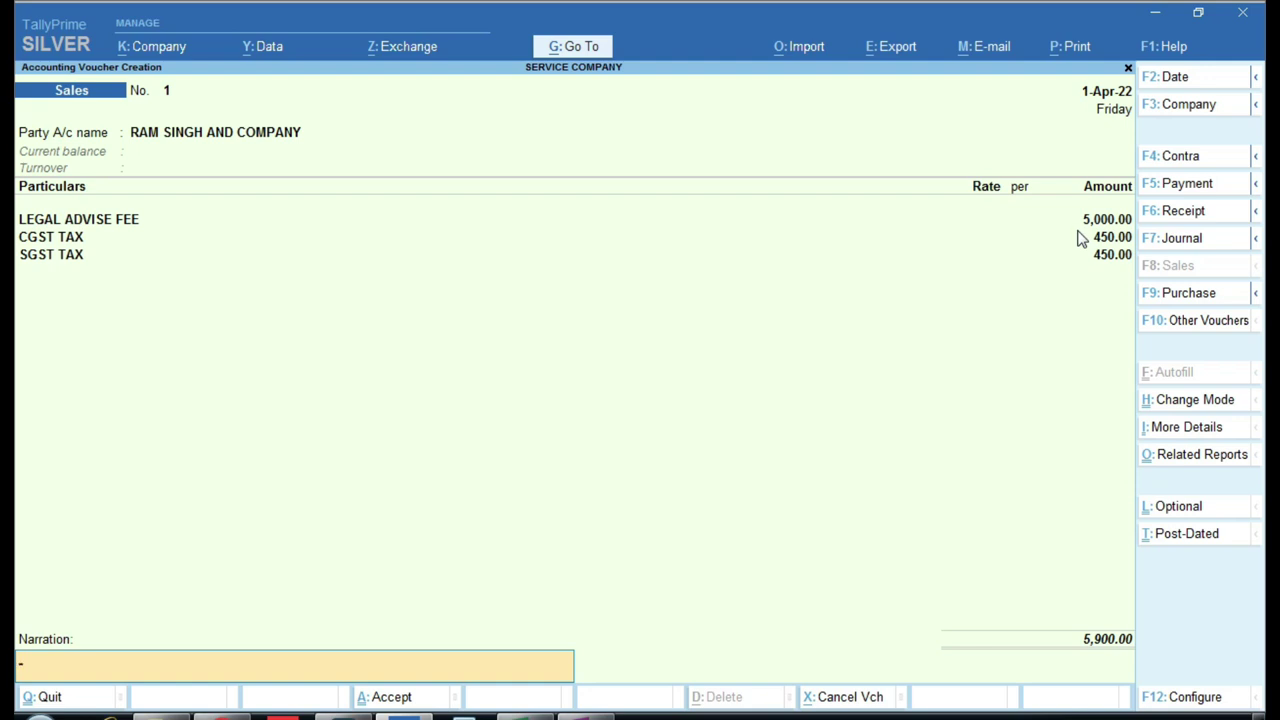
key("Return")
key("Return")
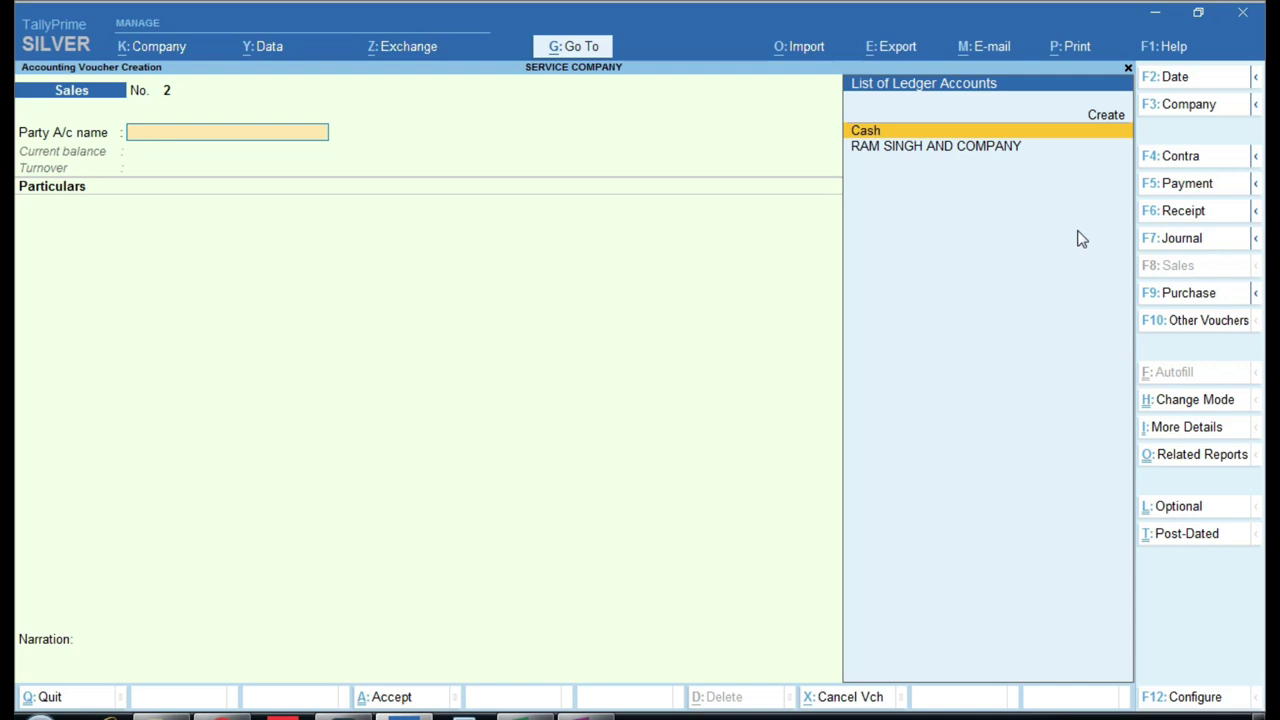
Leave voucher entry and review the Profit & Loss A/c in detailed view, checking the LEGAL ADVISE FEE line under Sales Accounts
key("Escape")
key("Escape")
key("Escape")
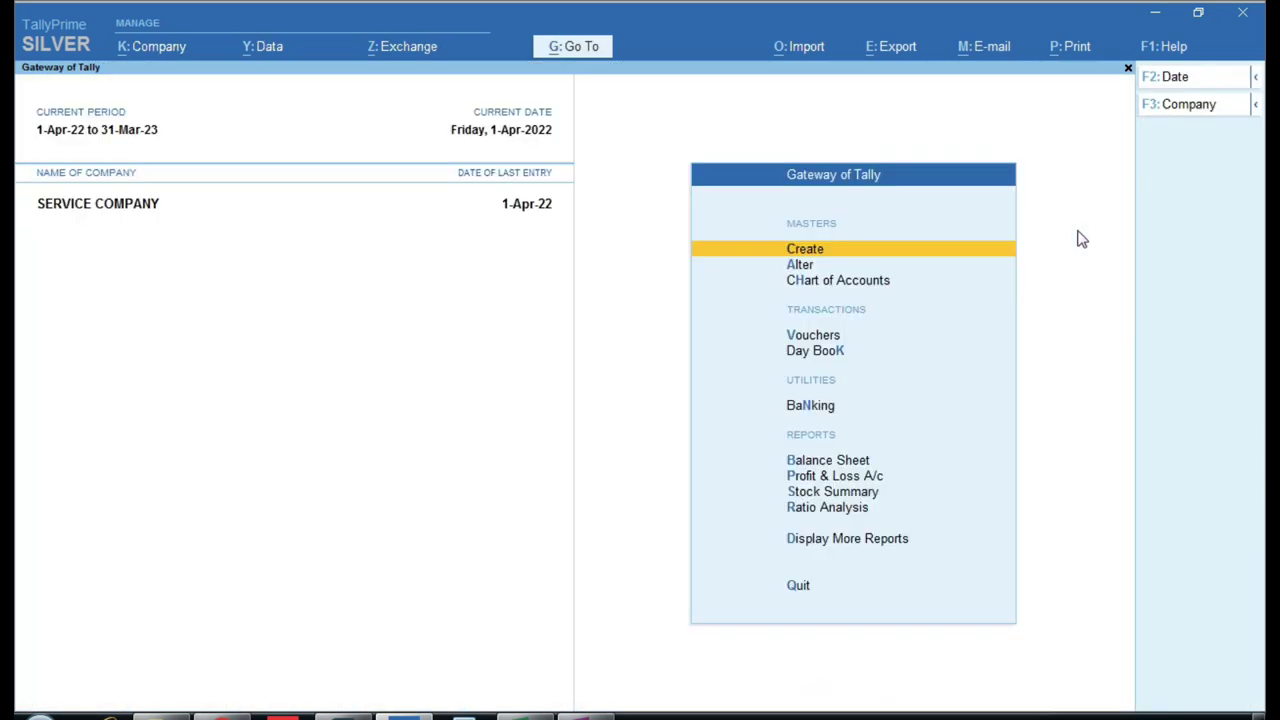
key("p")
key("alt+F5")
key("Right")
key("Down")
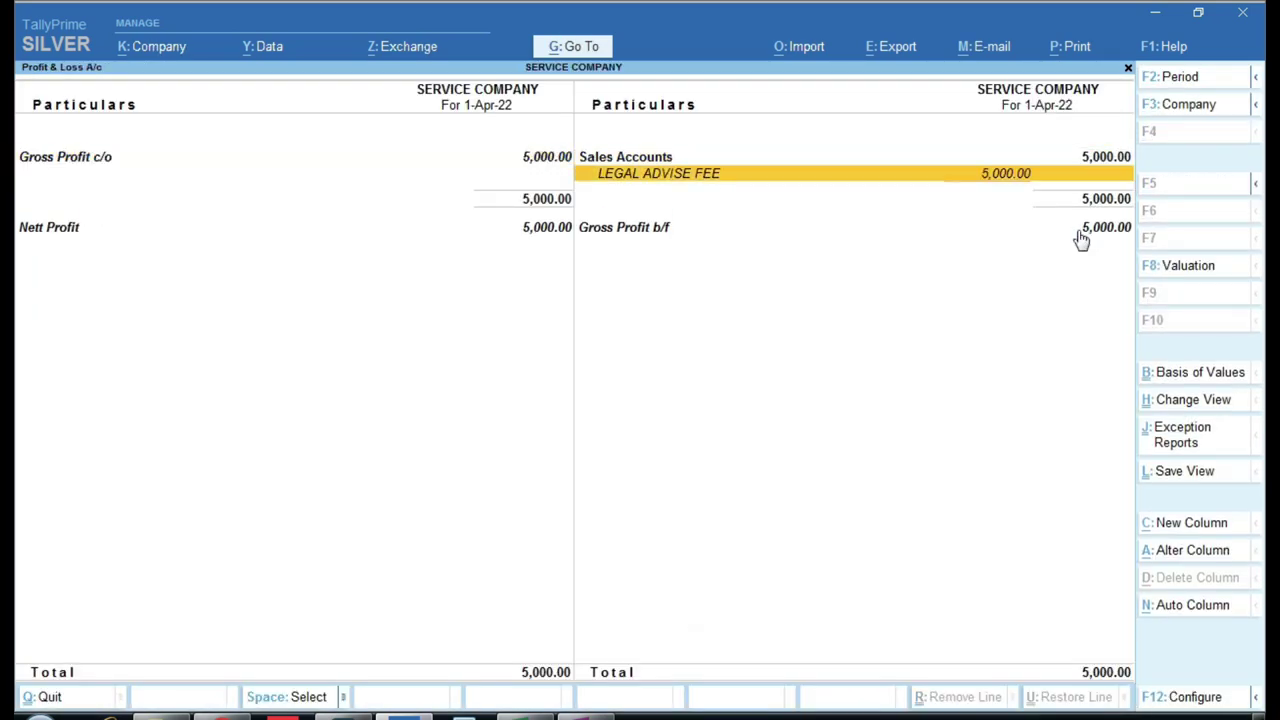
key("Up")
key("Down")
key("Escape")
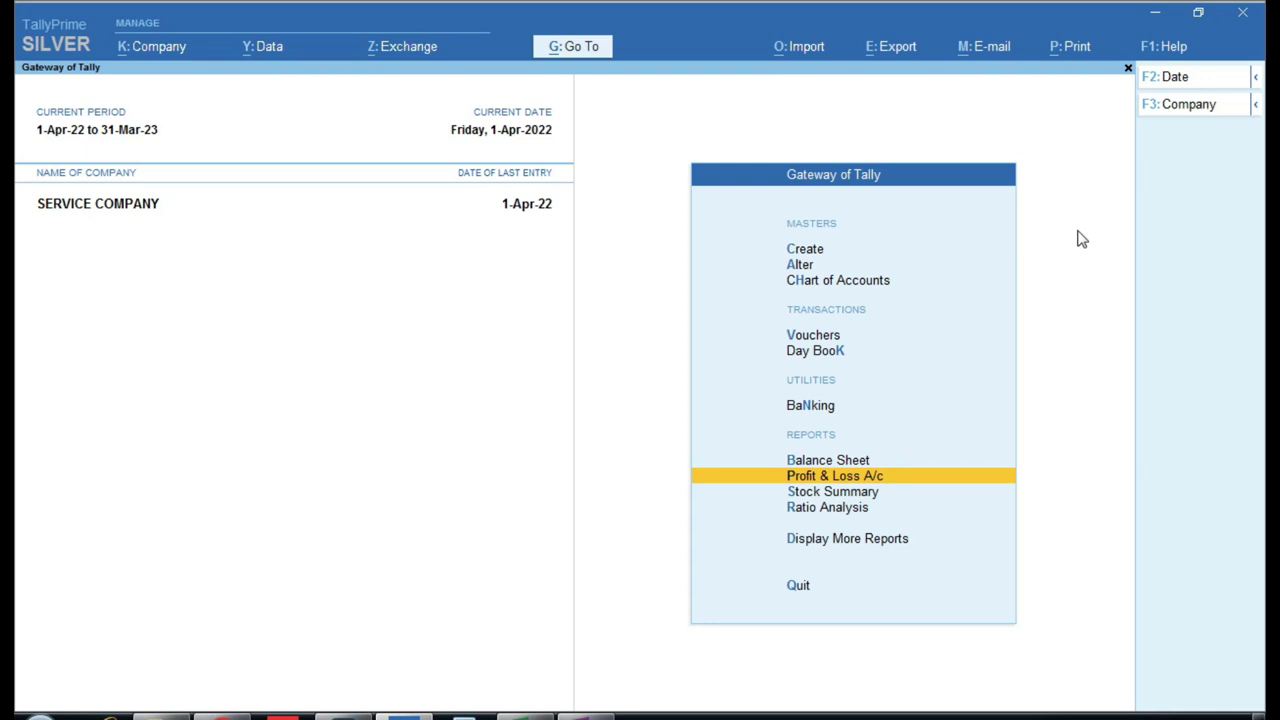
Review the Balance Sheet in detailed view, checking Duties & Taxes under Current Liabilities, and return to the Gateway of Tally
key("Up")
key("Return")
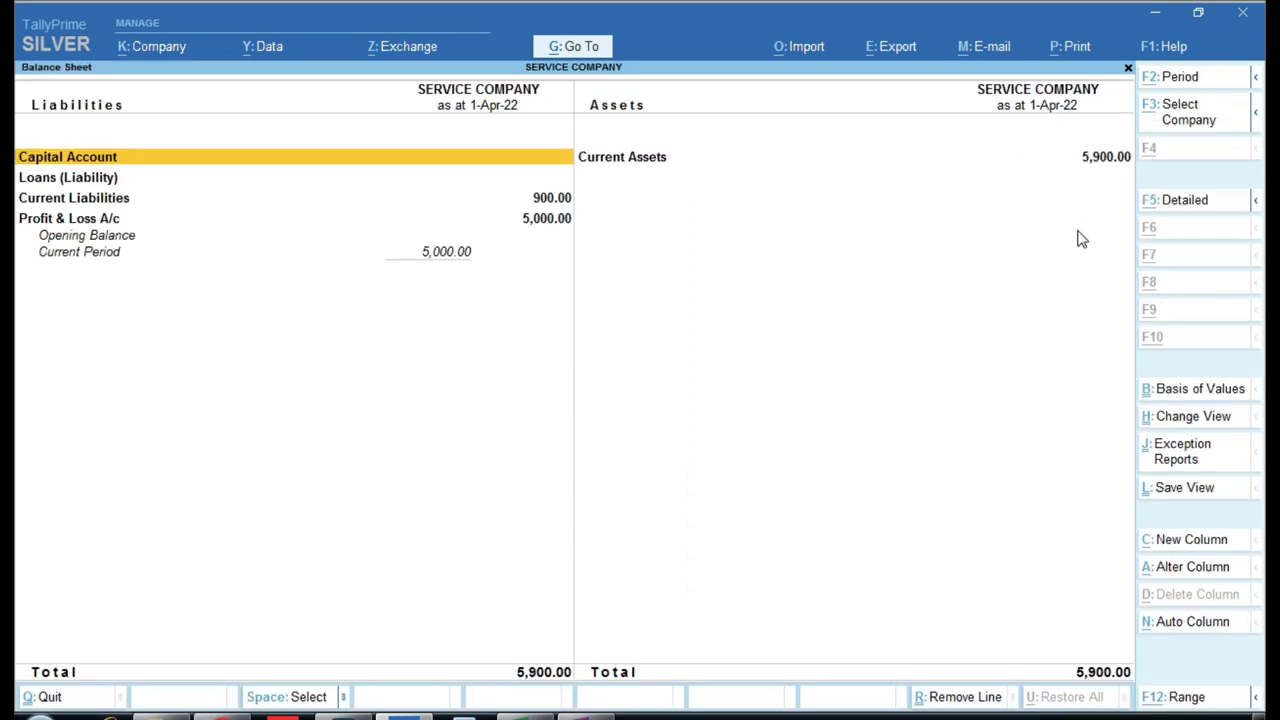
key("alt+F5")
key("Down")
key("Down")
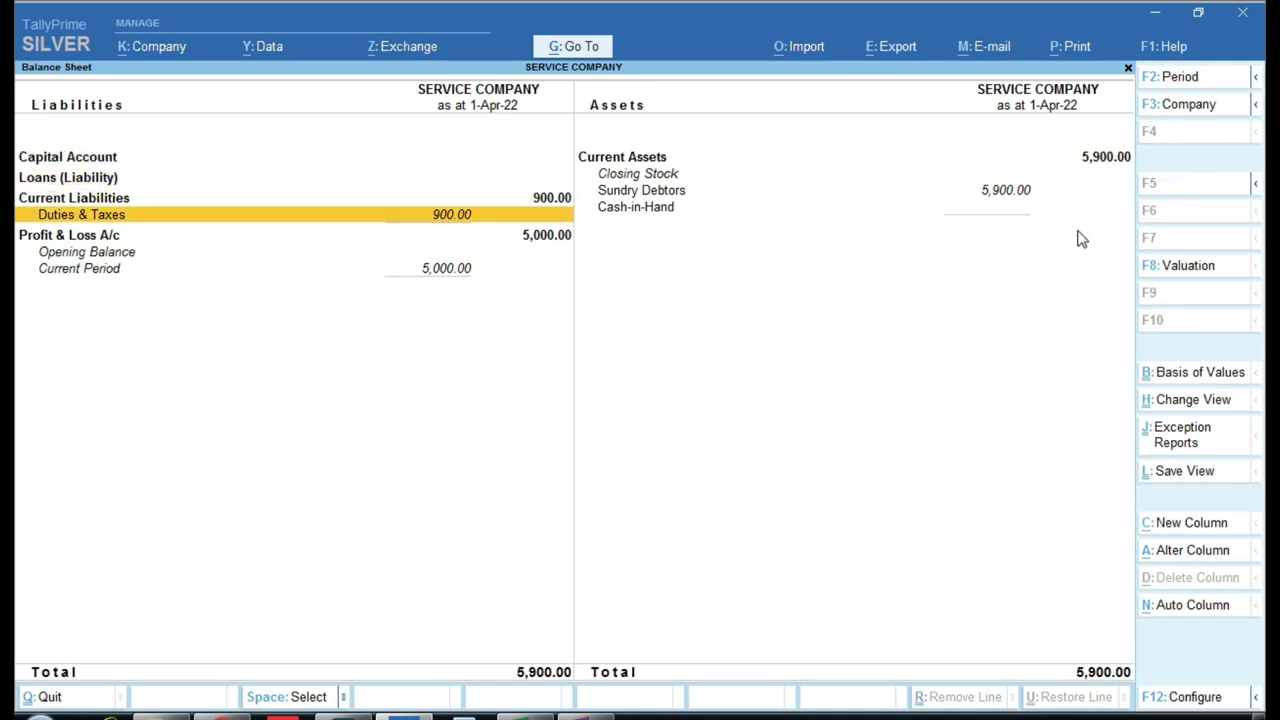
key("ctrl")
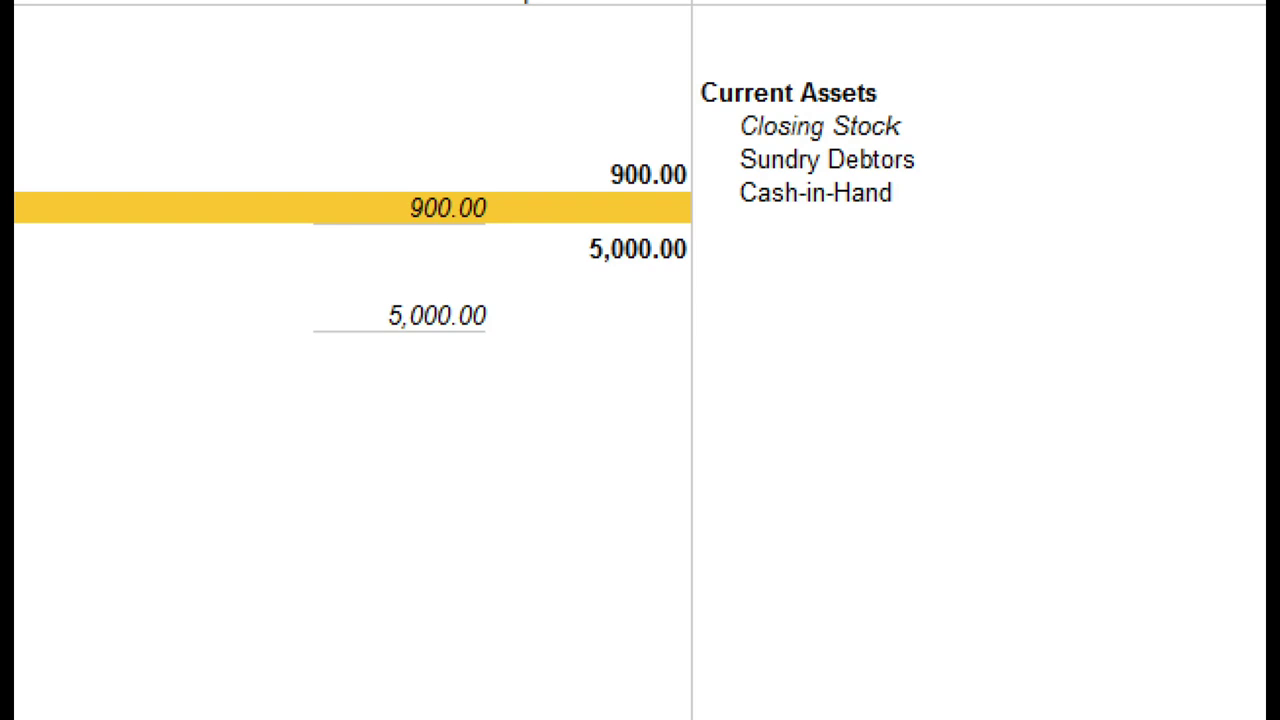
key("Escape")
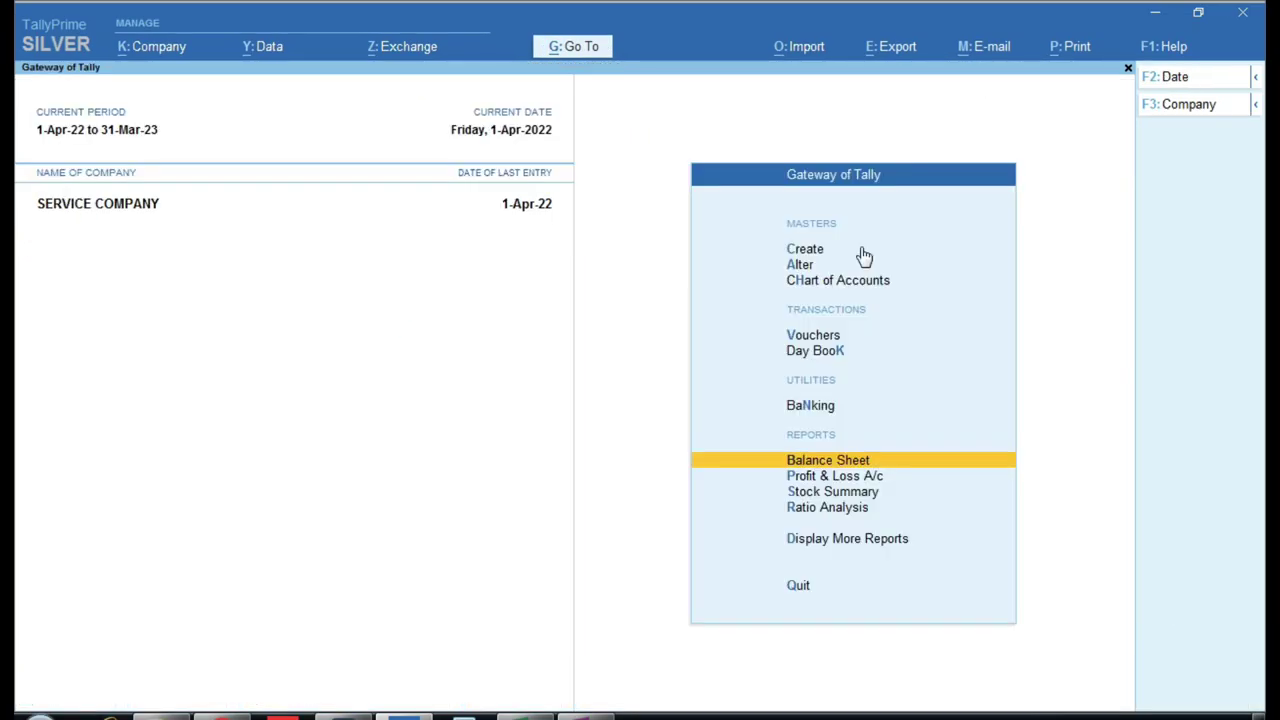
key("Escape")
key("n")
Start a Receipt voucher and credit RAM SINGH AND COMPANY with 5900
key("Down")
key("Down")
key("Down")
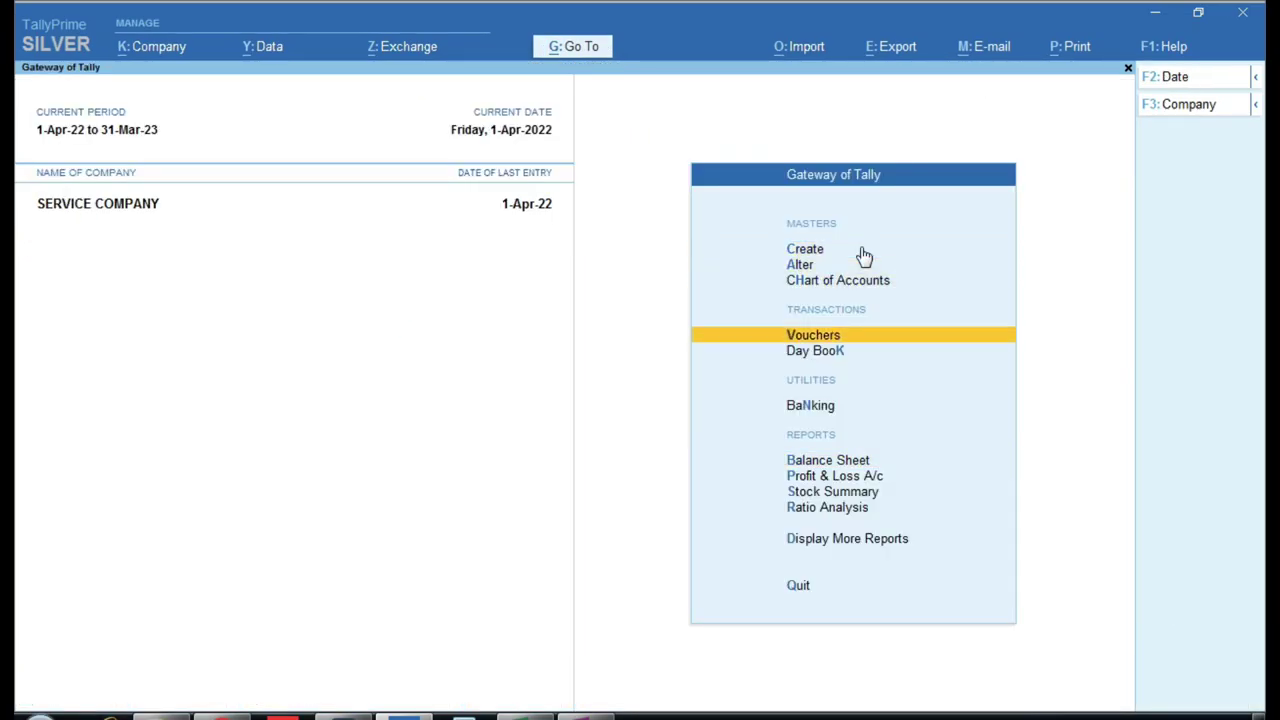
key("Return")
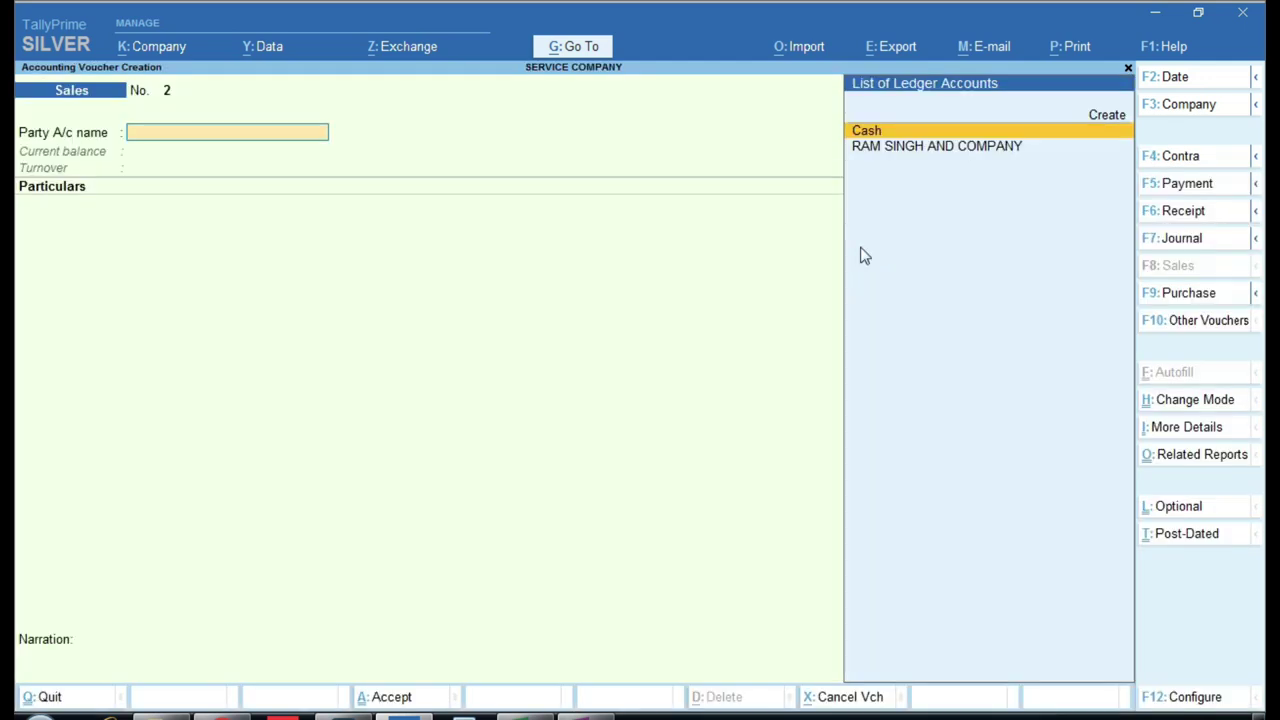
key("F6")
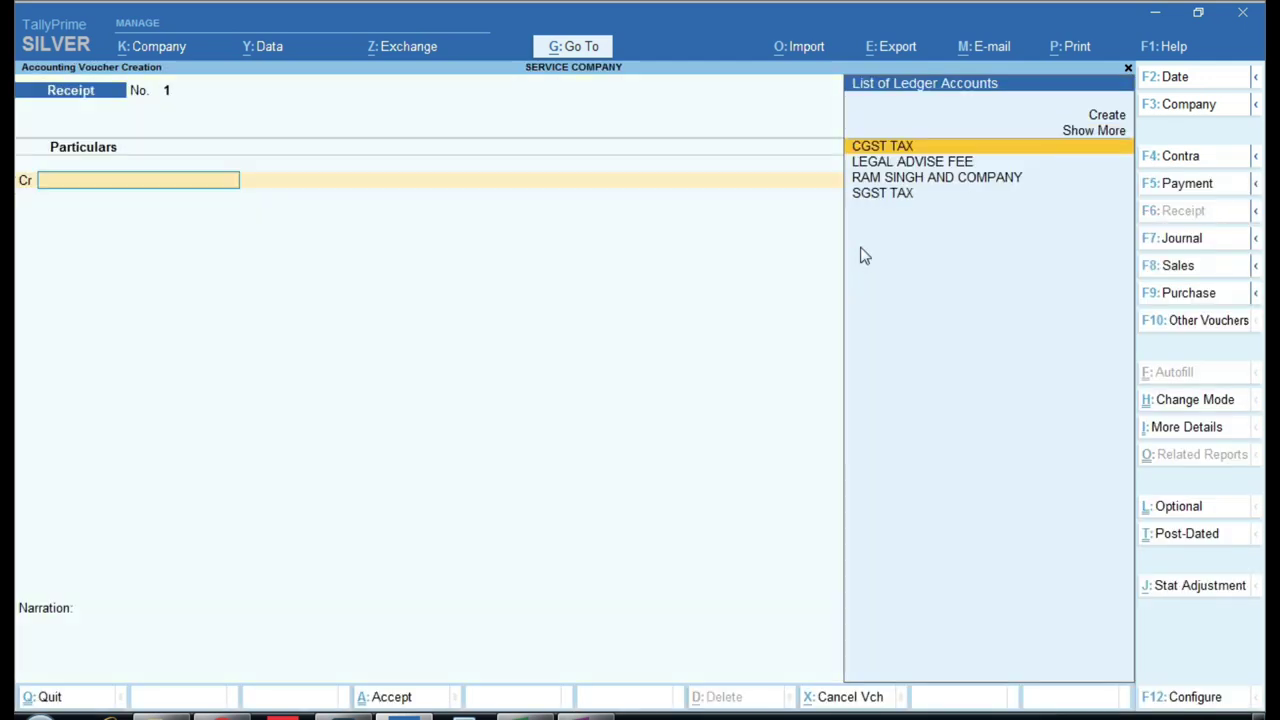
key("Down")
key("Down")
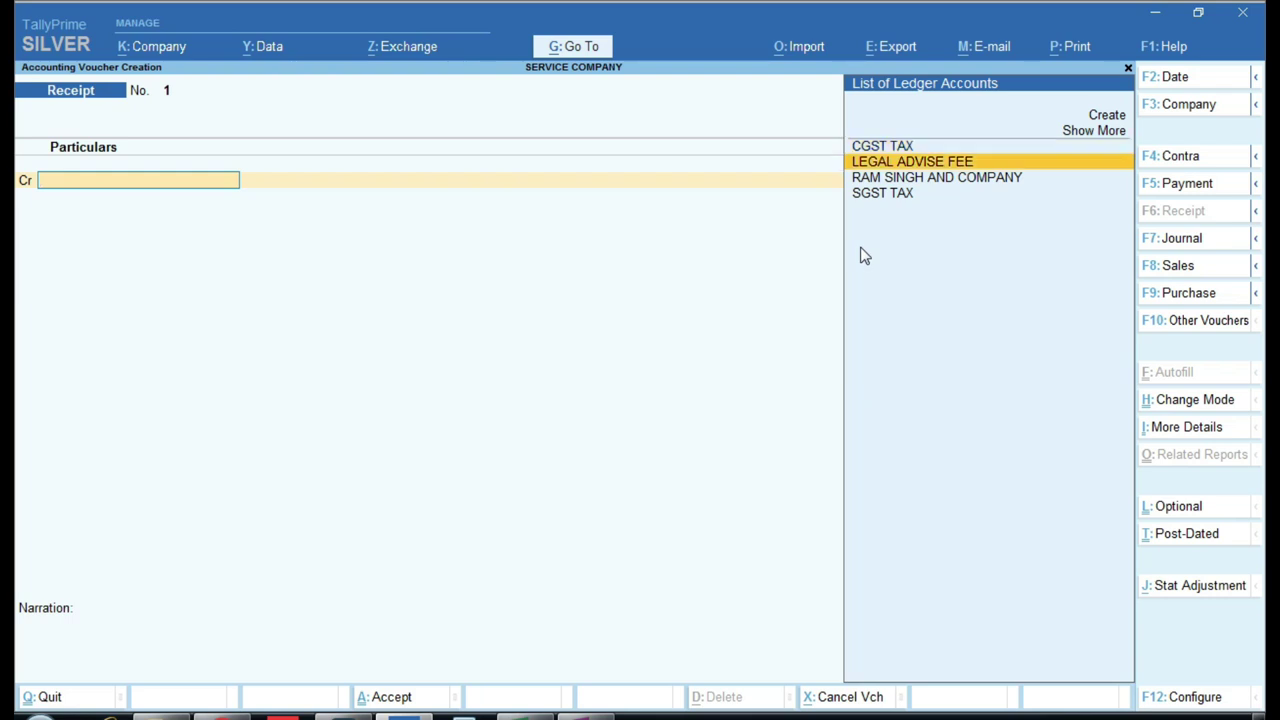
key("Return")
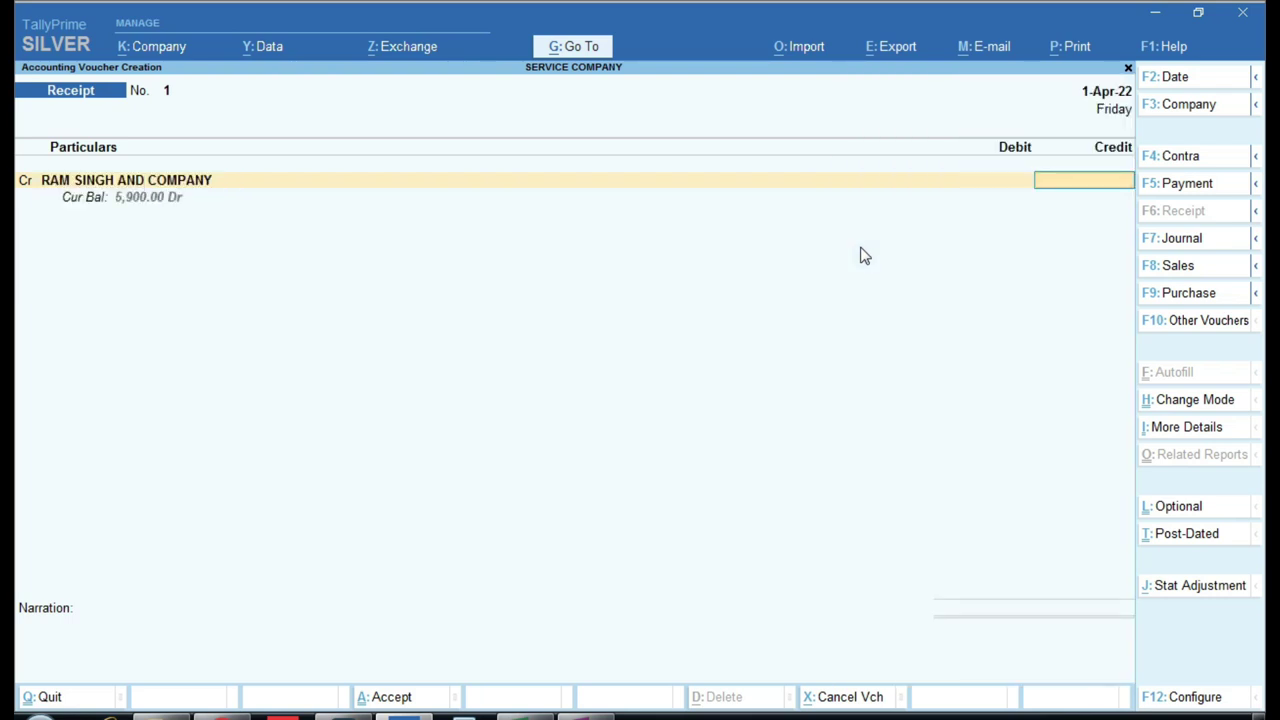
type("5900")
key("Return")
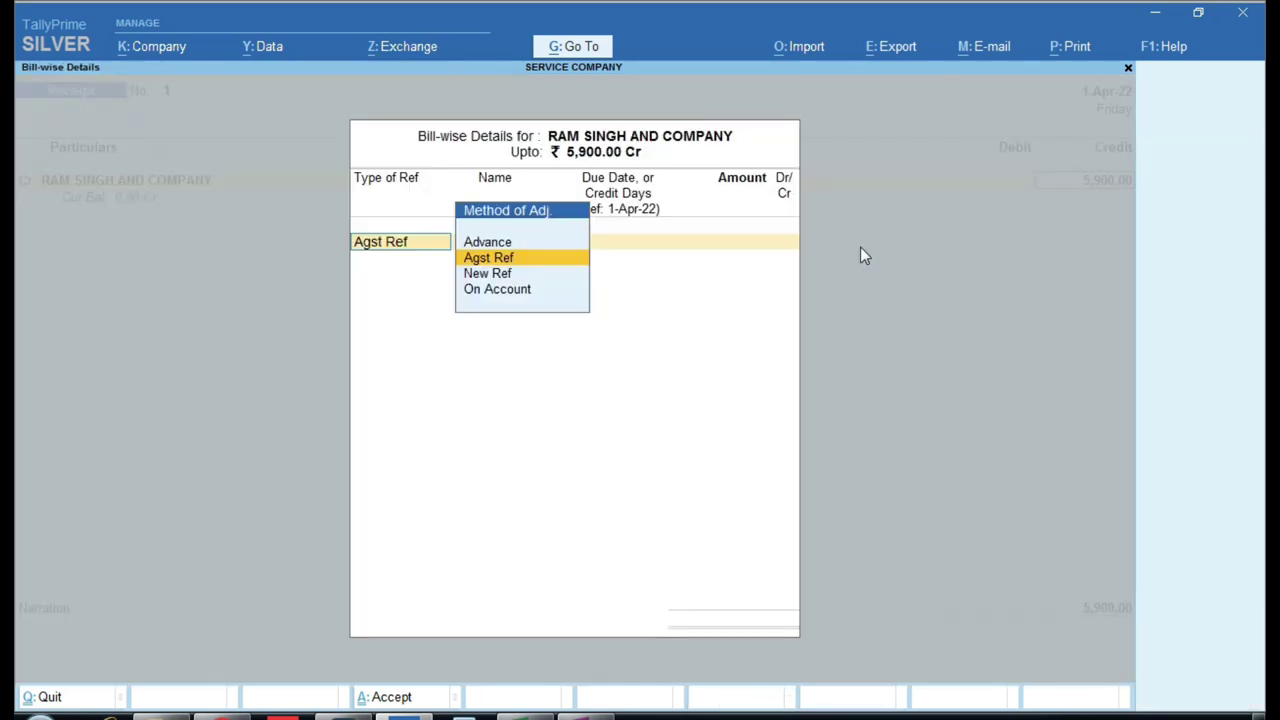
Allocate the full receipt amount as Agst Ref to pending bill 1 in the bill-wise details
key("Return")
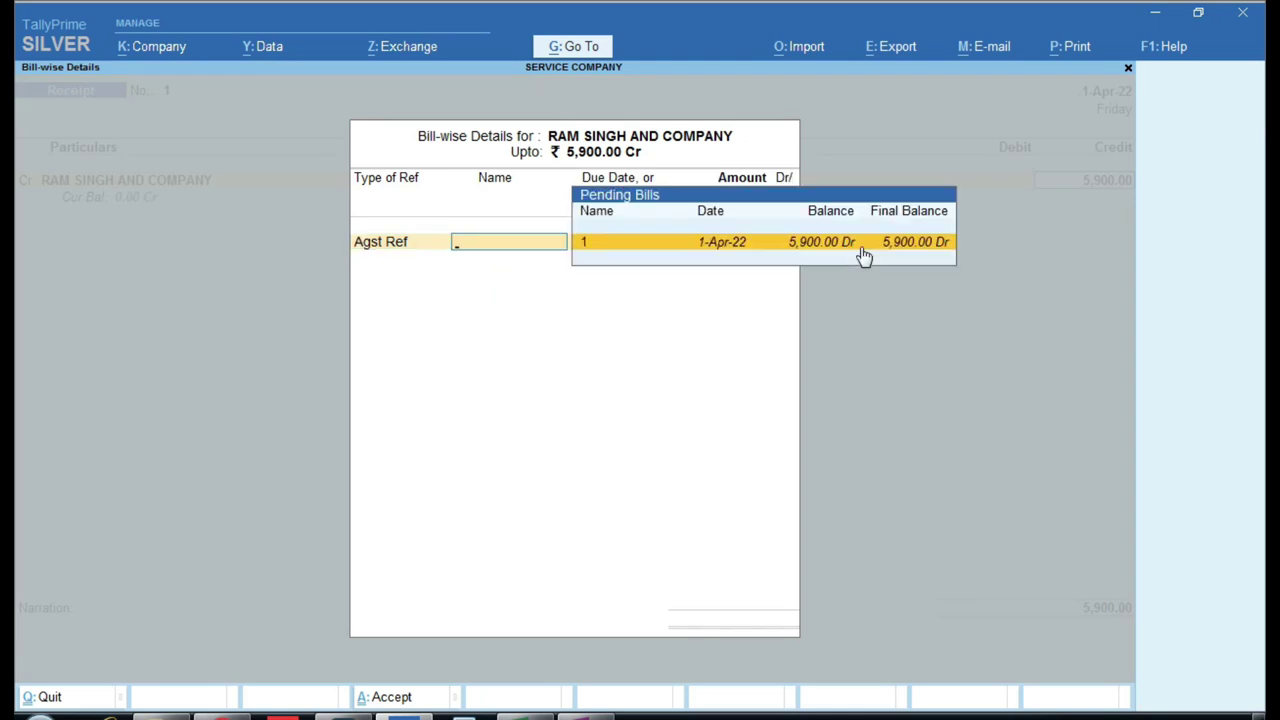
key("Return")
key("Return")
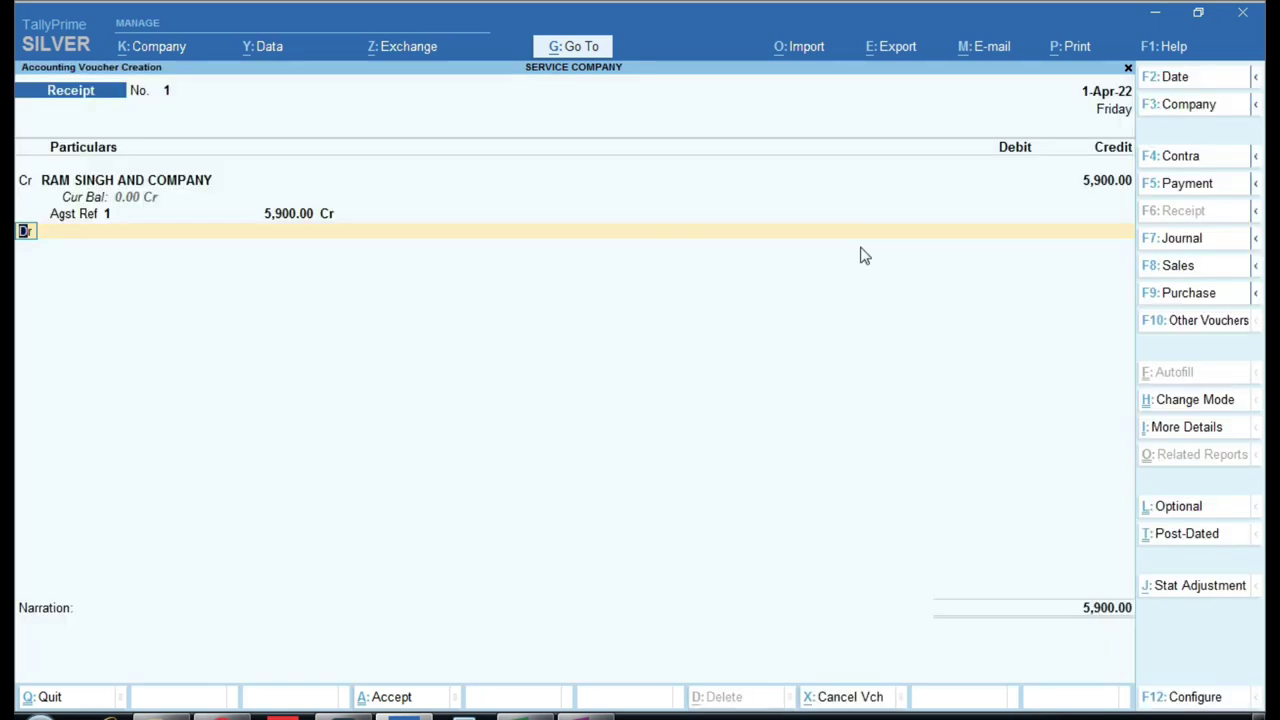
Debit Cash for 5,900.00, leave the narration blank and save the receipt voucher
type("Cas")
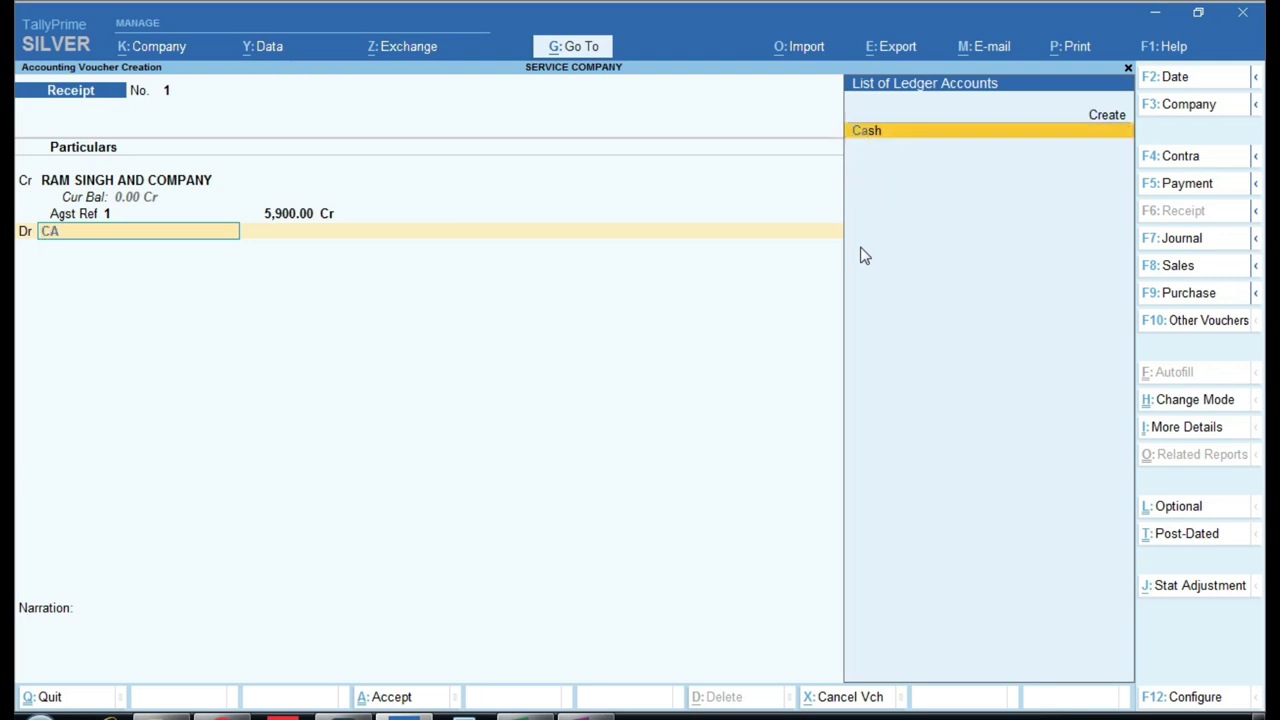
key("Return")
key("BackSpace")
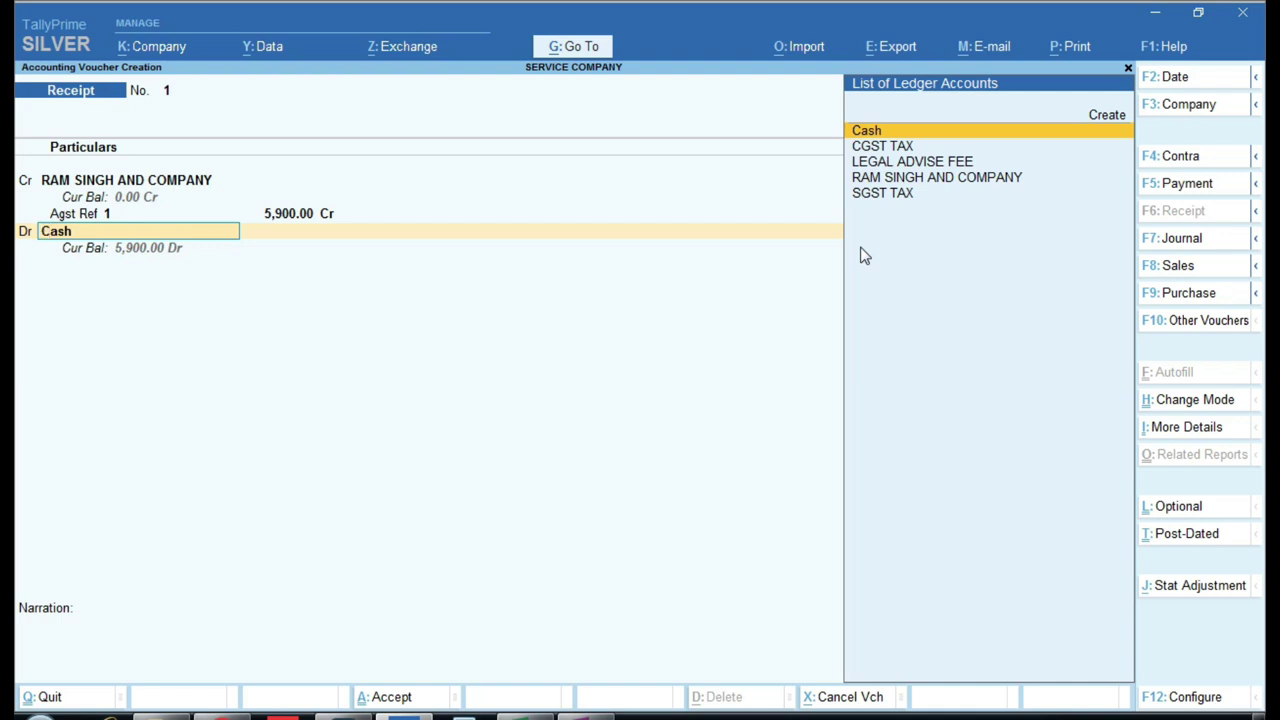
key("Return")
key("Return")
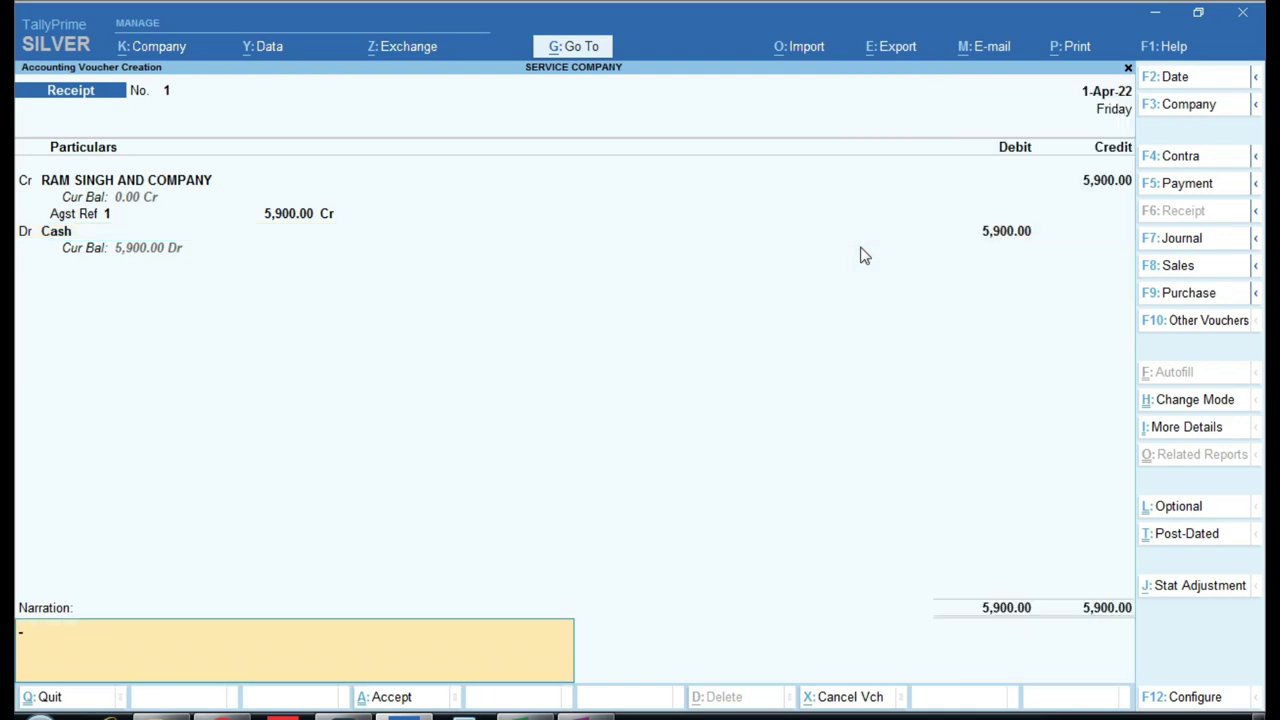
key("Return")
key("y")
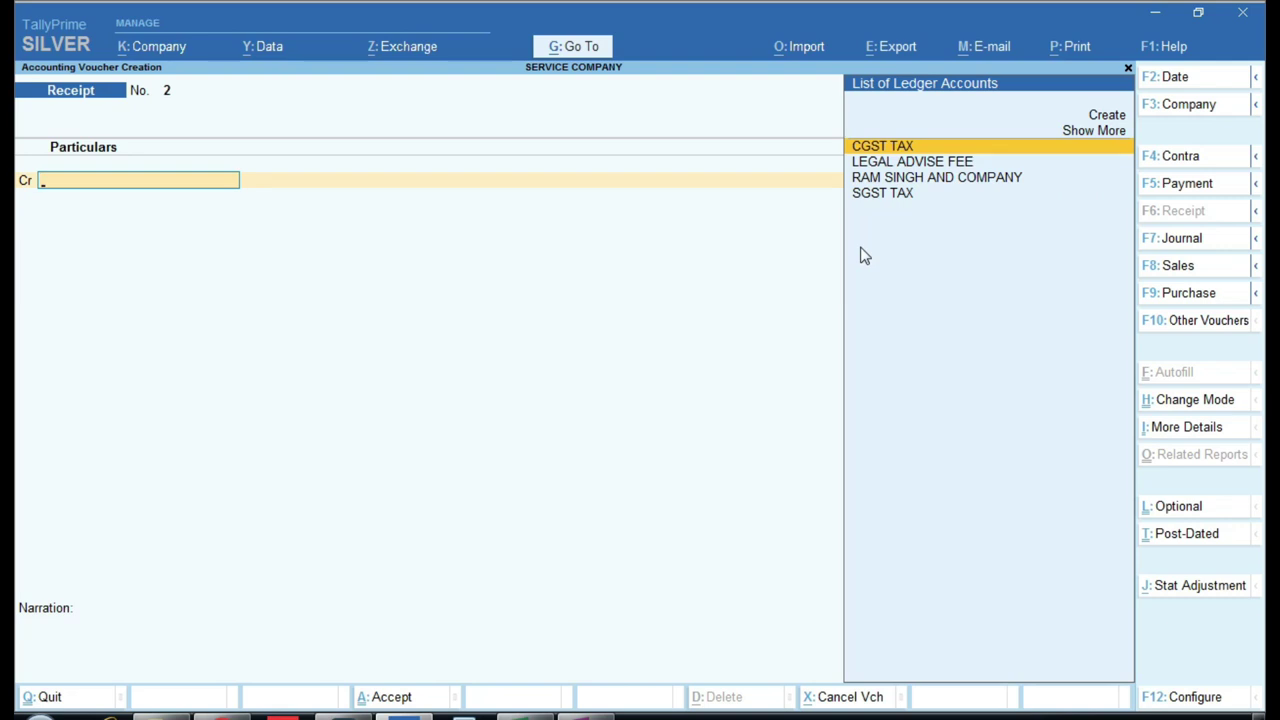
Review the ledger vouchers of RAM SINGH AND COMPANY and return to the list of further reports
key("Escape")
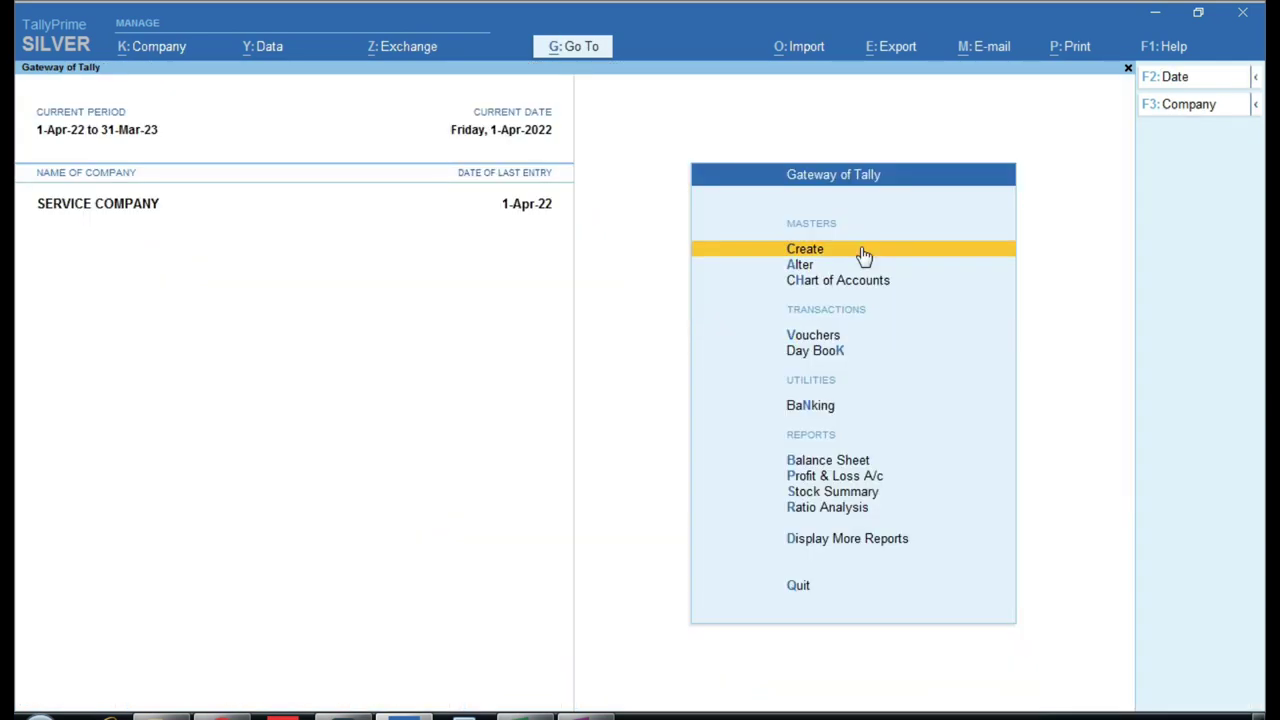
key("d")
key("a")
type("l")
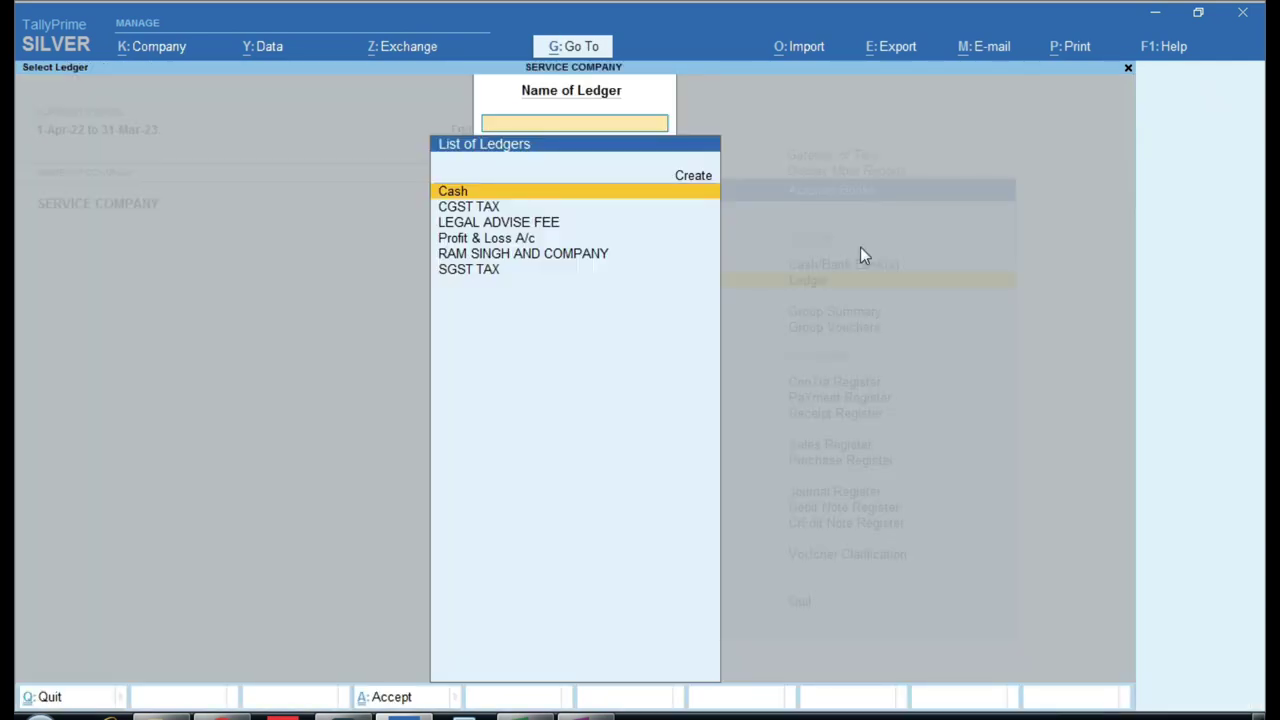
type("Sh")
key("BackSpace")
key("Up")
key("Return")
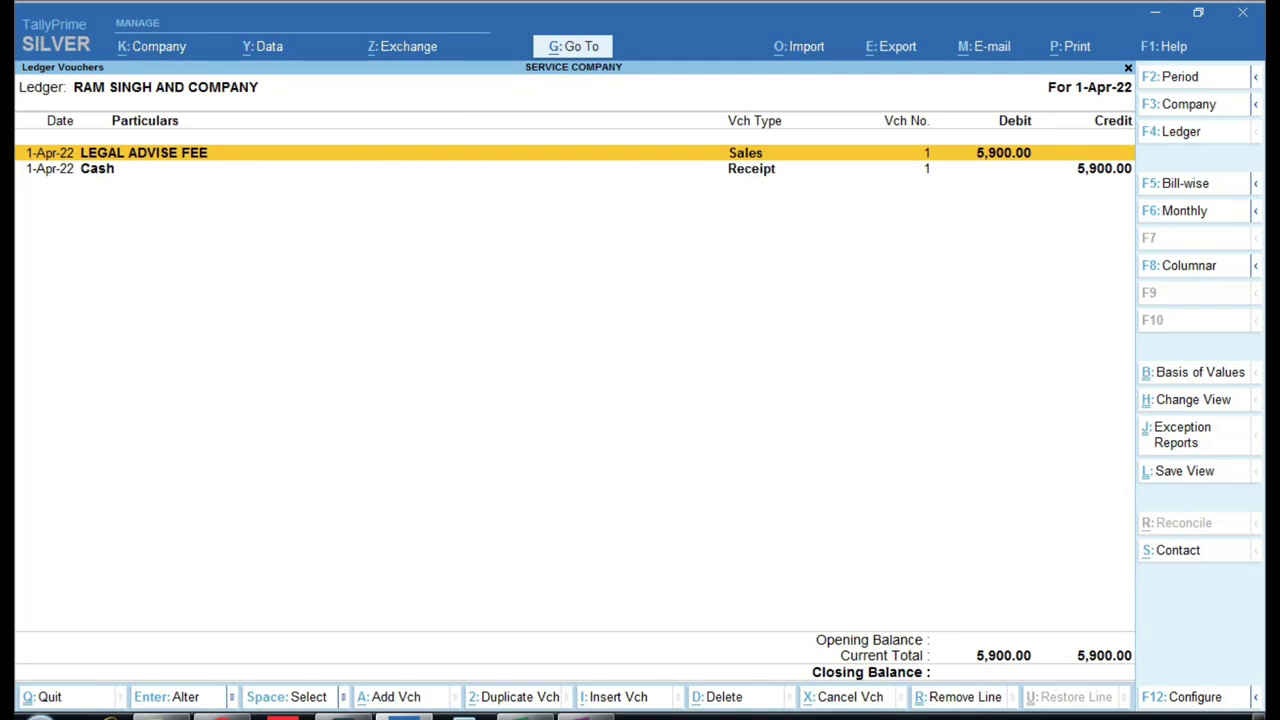
key("Escape")
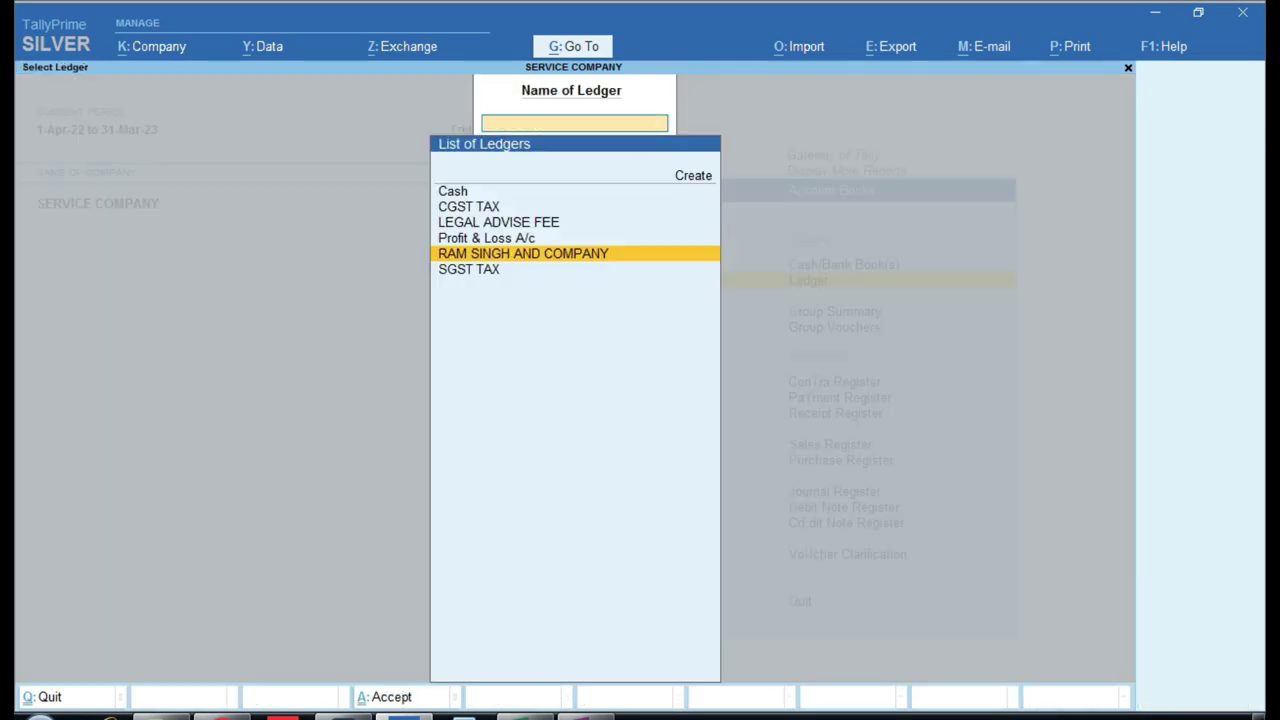
key("Escape")
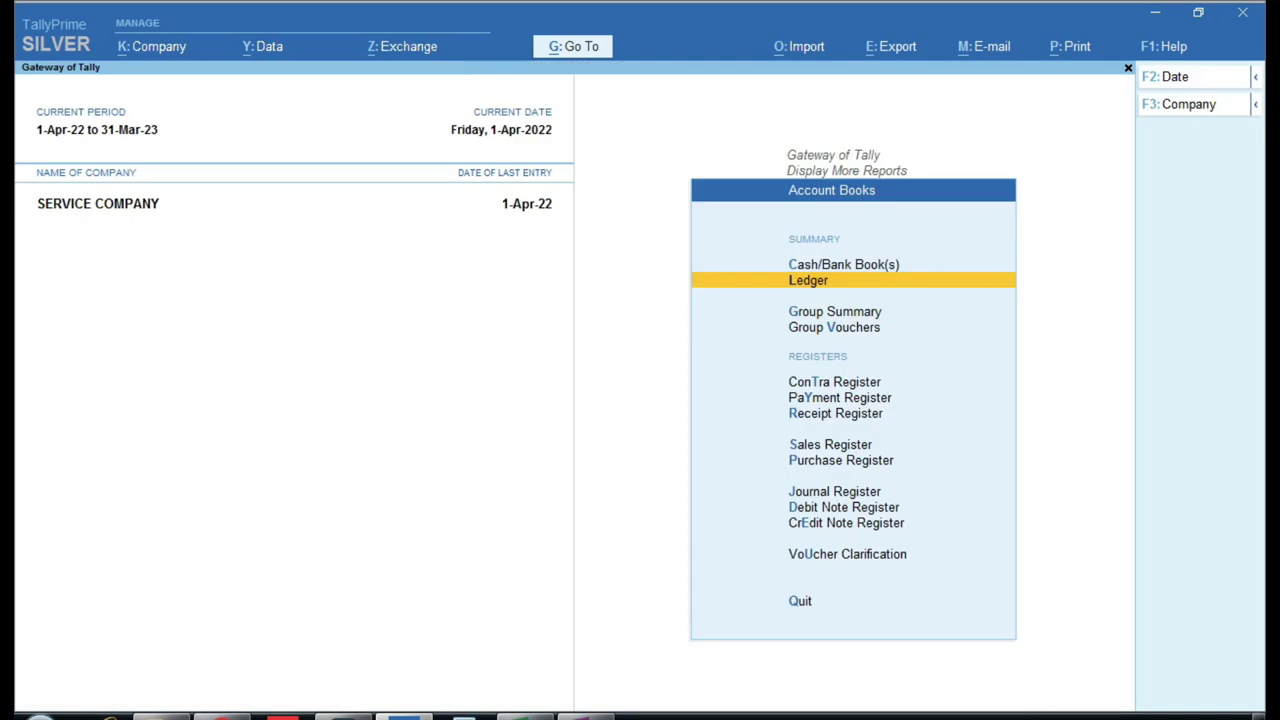
key("Escape")
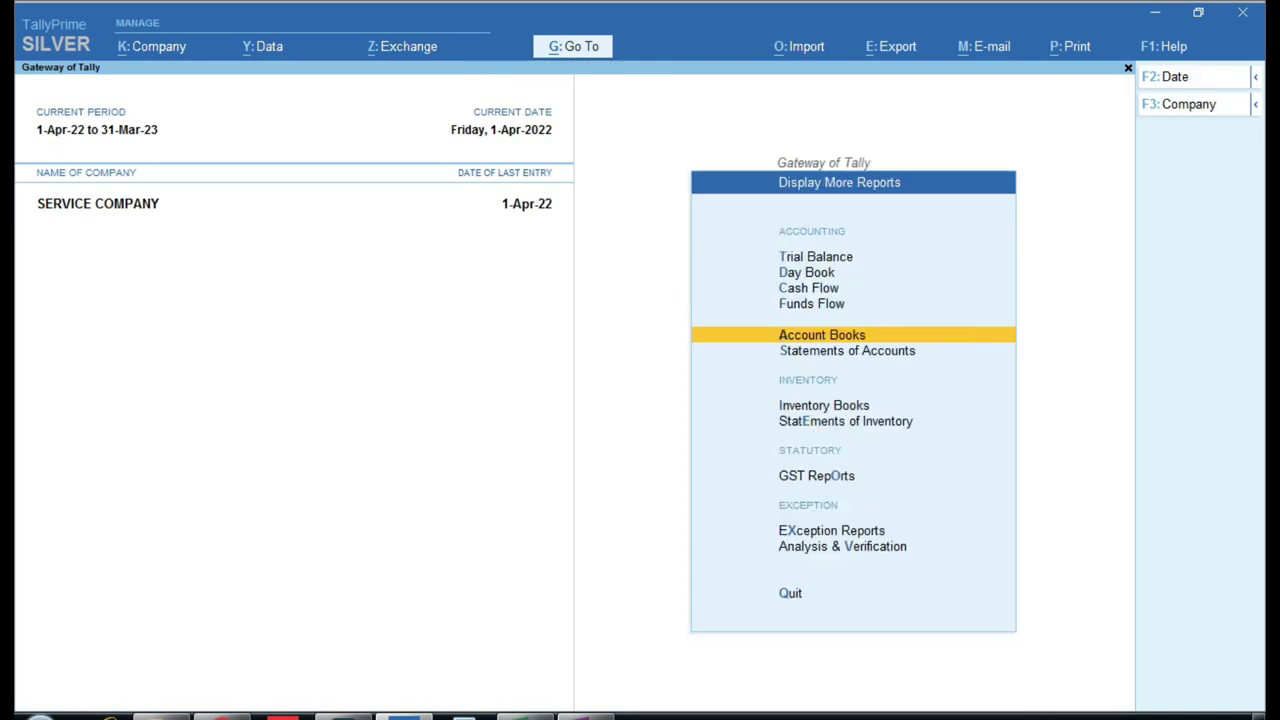
Switch to the Excel worksheet to view the service fee and tax figures, and return to TallyPrime
left_click(525, 716)
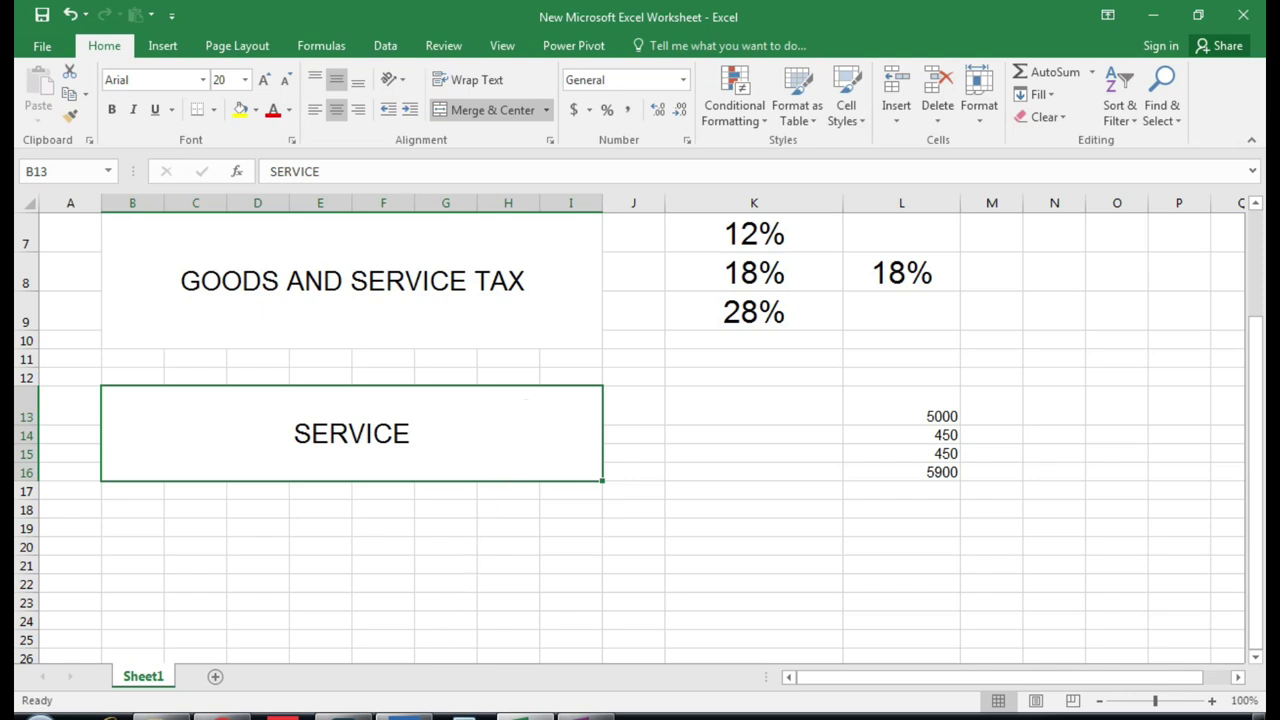
mouse_move(404, 716)
left_click(447, 666)
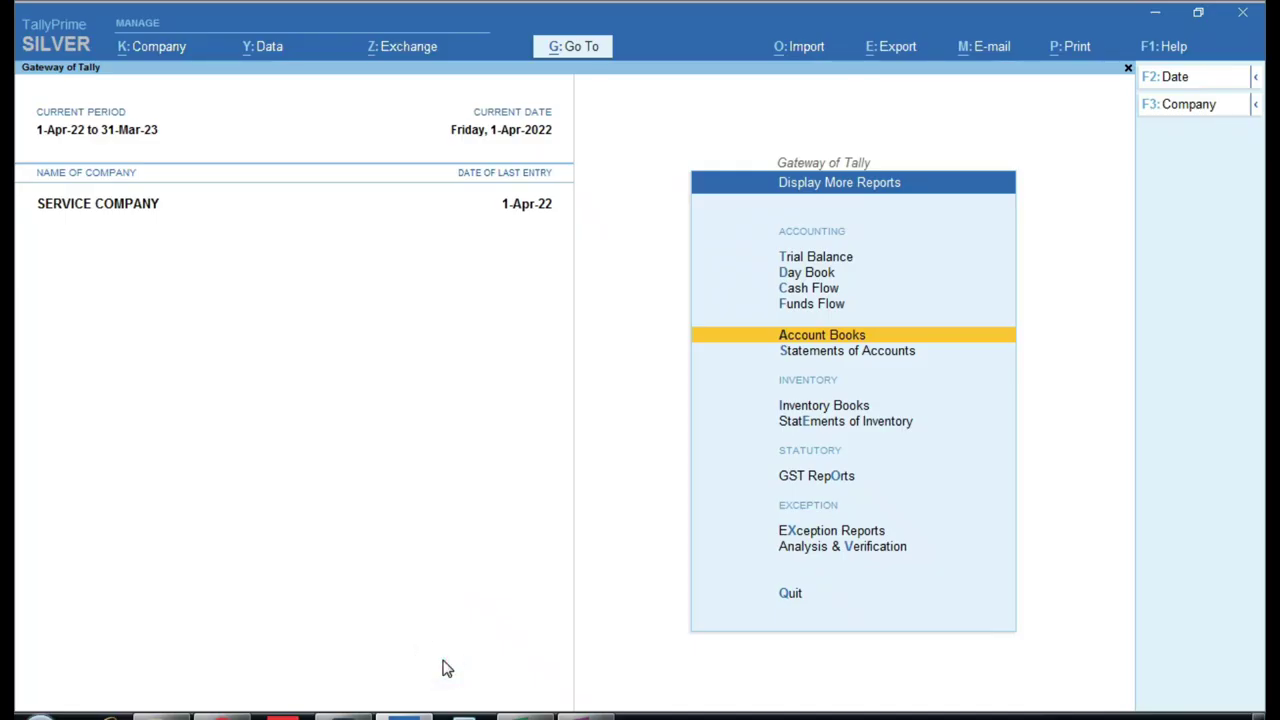